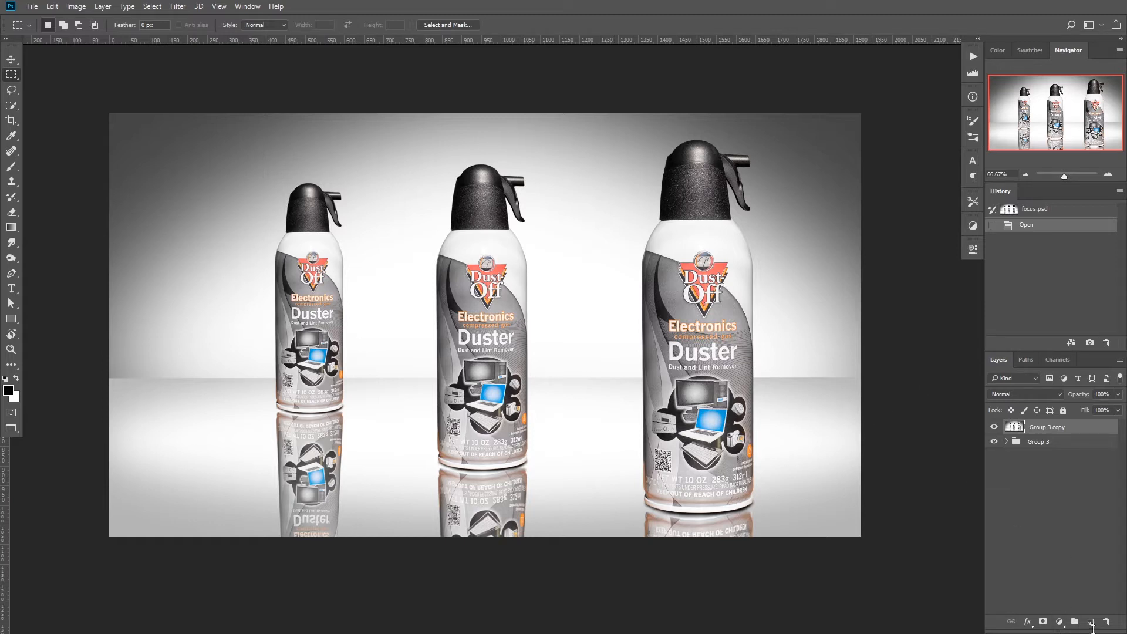
Step: Add a new layer and draw a black rectangle about 1955 by 435 px covering the floor below the horizon line
{"action": "left_click", "coordinate": [1090, 621]}
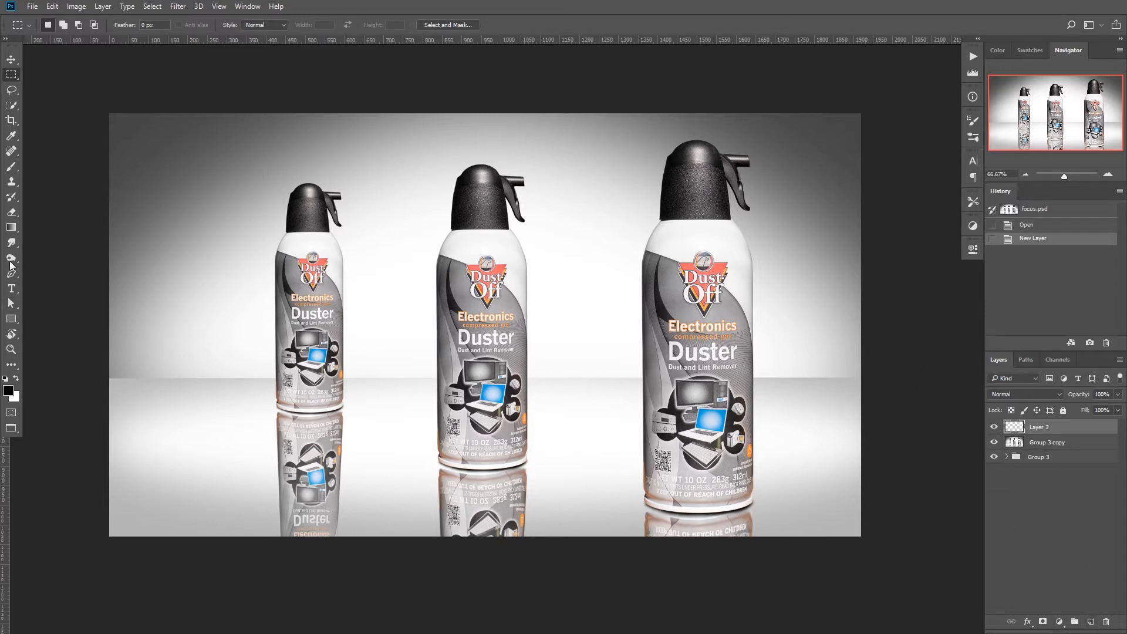
{"action": "left_click", "coordinate": [12, 318]}
{"action": "left_click_drag", "start_coordinate": [101, 376], "coordinate": [867, 546]}
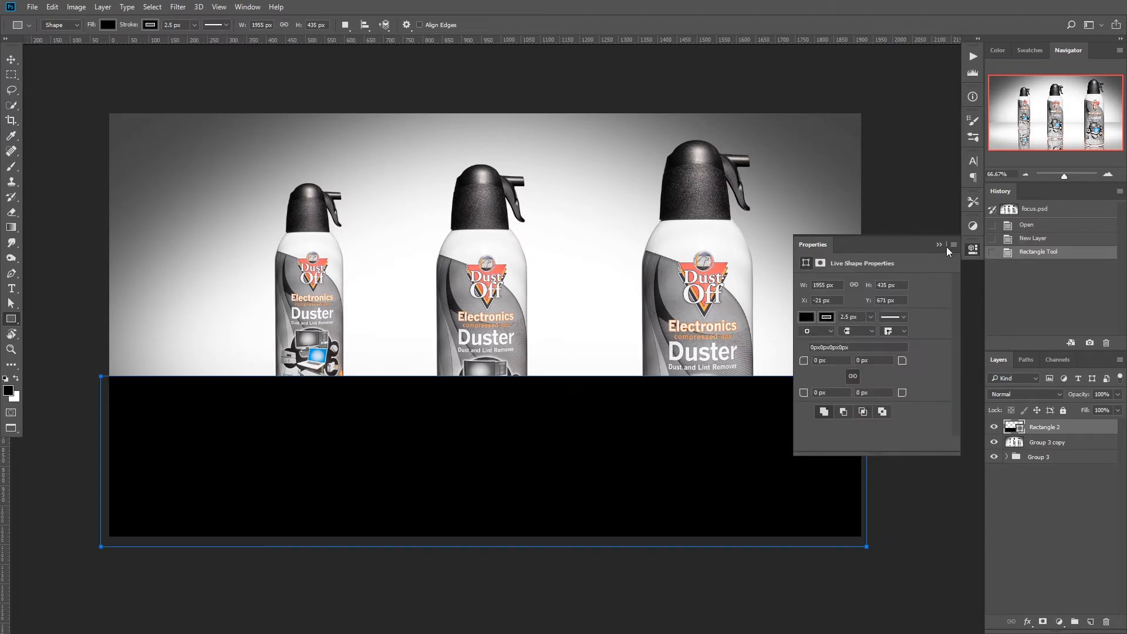
{"action": "left_click", "coordinate": [938, 245]}
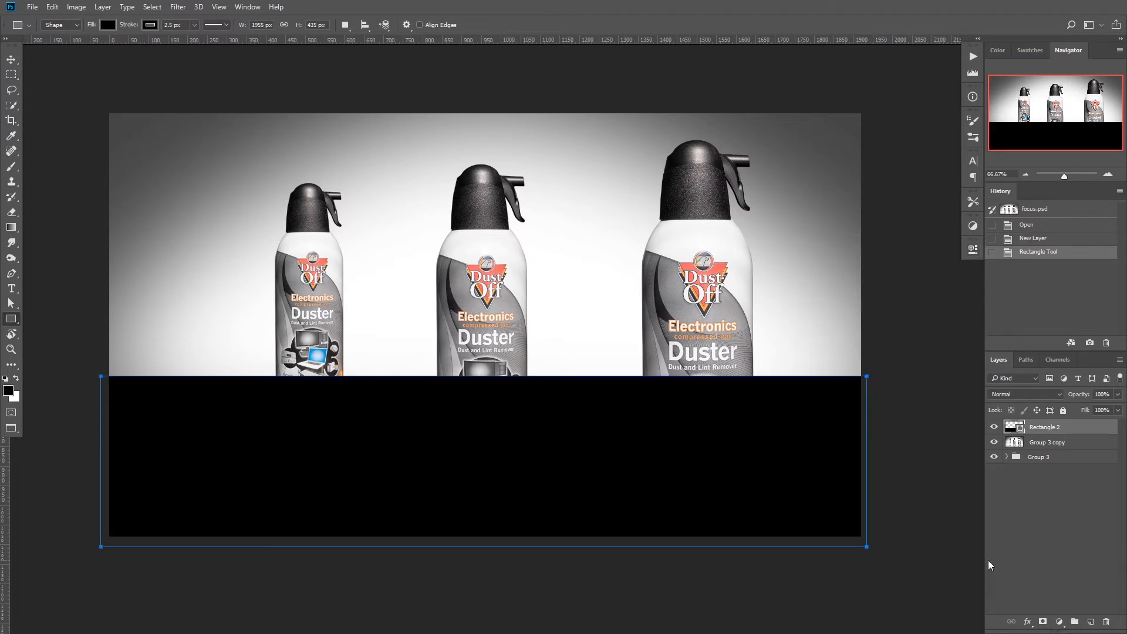
Step: Add another new layer and fill it with a vertical linear gradient, white at the floor's front edge fading to black at the horizon
{"action": "left_click", "coordinate": [1093, 621]}
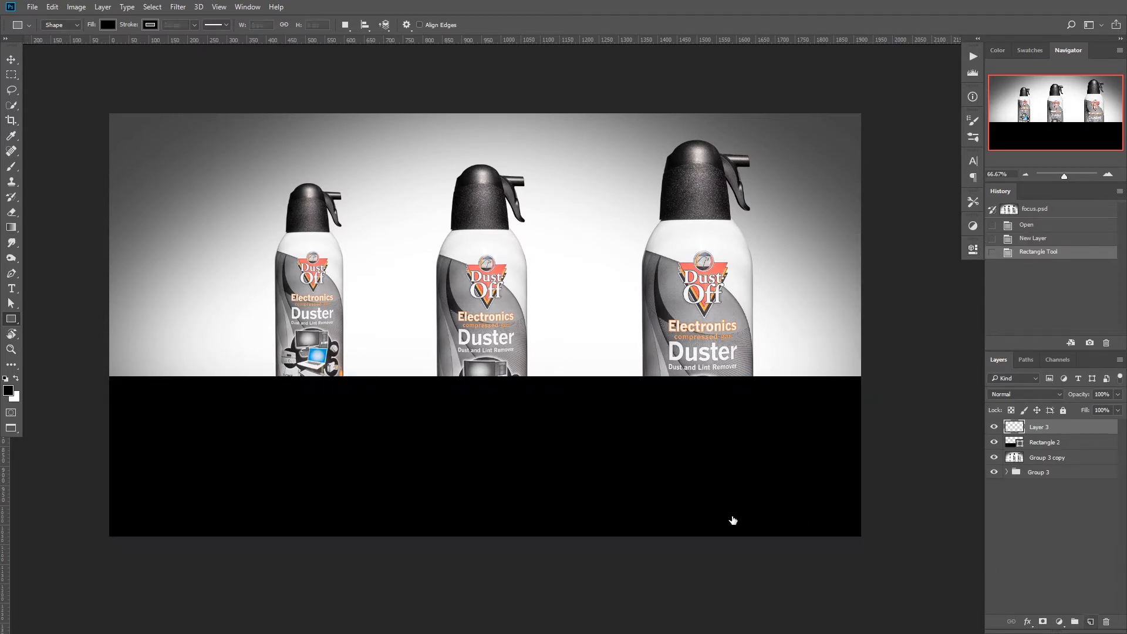
{"action": "left_click", "coordinate": [11, 228]}
{"action": "left_click_drag", "start_coordinate": [421, 302], "coordinate": [490, 505]}
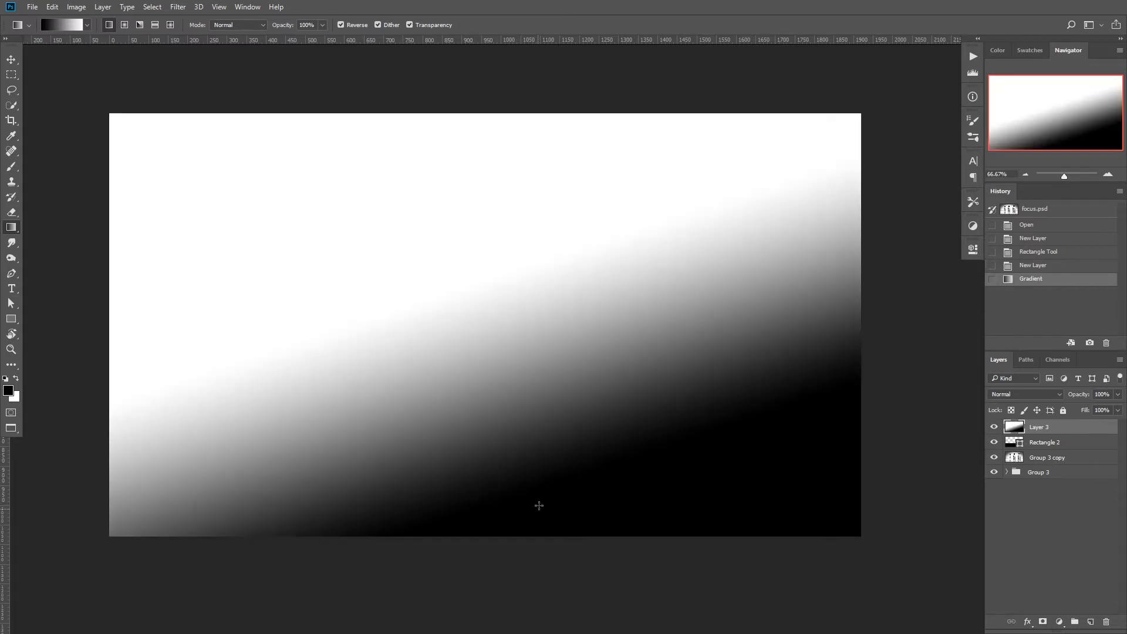
{"action": "left_click_drag", "start_coordinate": [609, 558], "coordinate": [519, 401]}
{"action": "left_click_drag", "start_coordinate": [478, 522], "coordinate": [472, 356]}
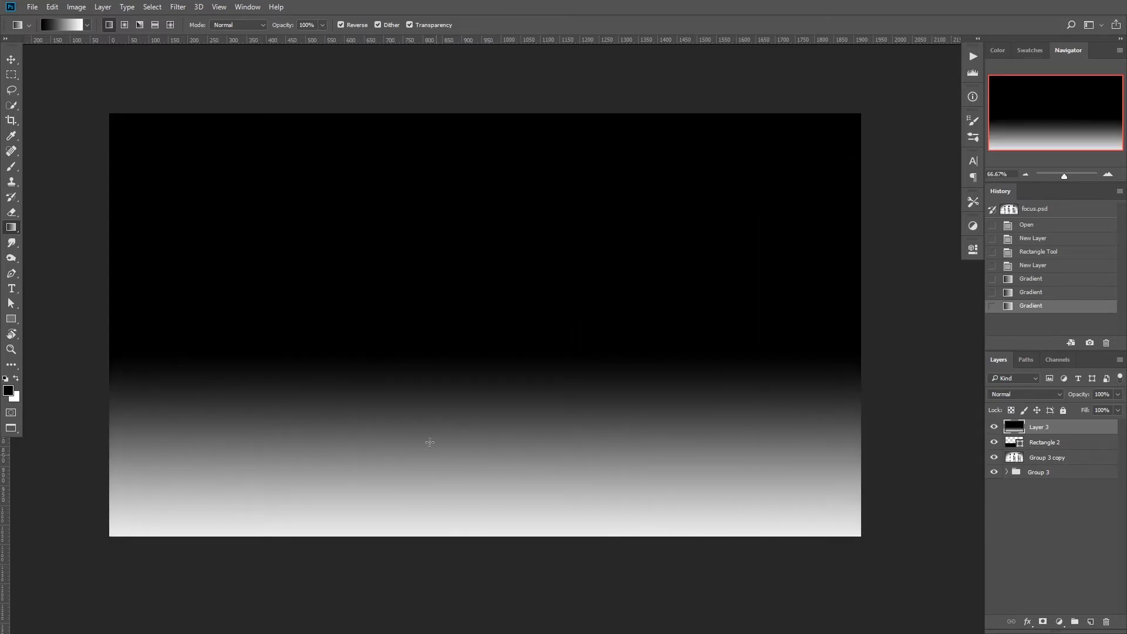
Step: Change the gradient's black color stop to the near-black #090909
{"action": "left_click", "coordinate": [57, 26]}
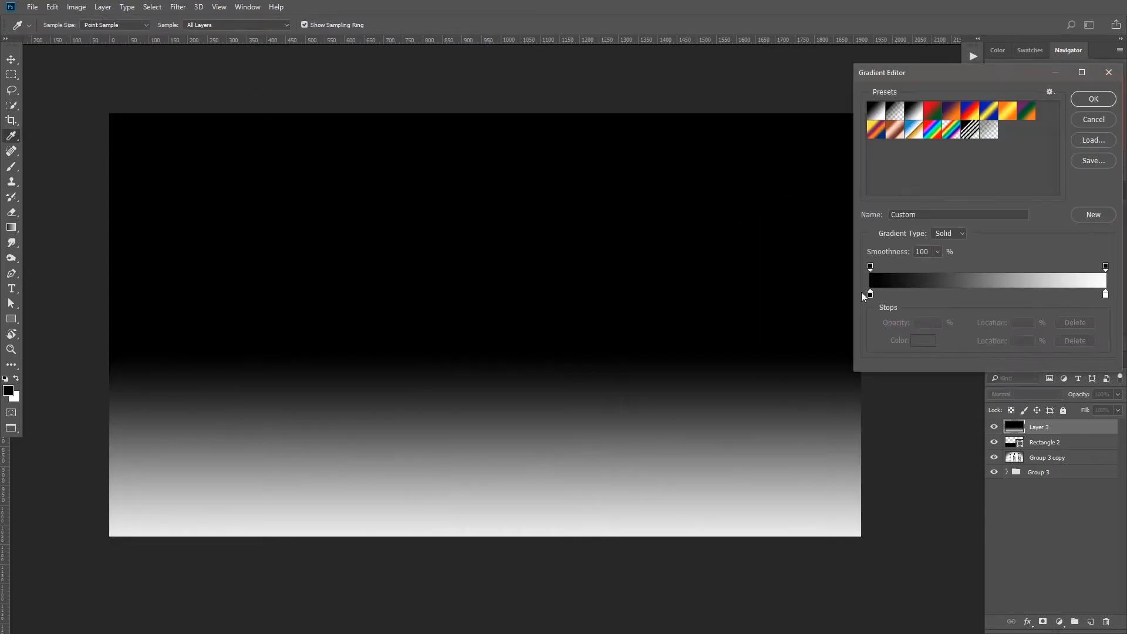
{"action": "left_click", "coordinate": [871, 295]}
{"action": "left_click", "coordinate": [915, 338]}
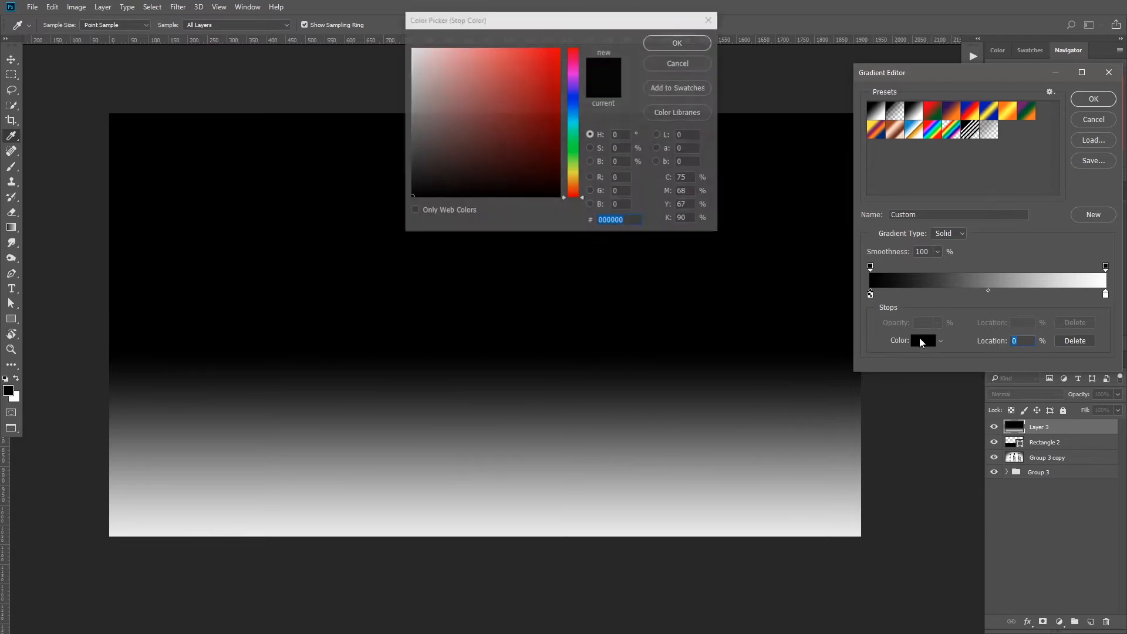
{"action": "left_click", "coordinate": [408, 185]}
{"action": "left_click_drag", "start_coordinate": [408, 185], "coordinate": [410, 192]}
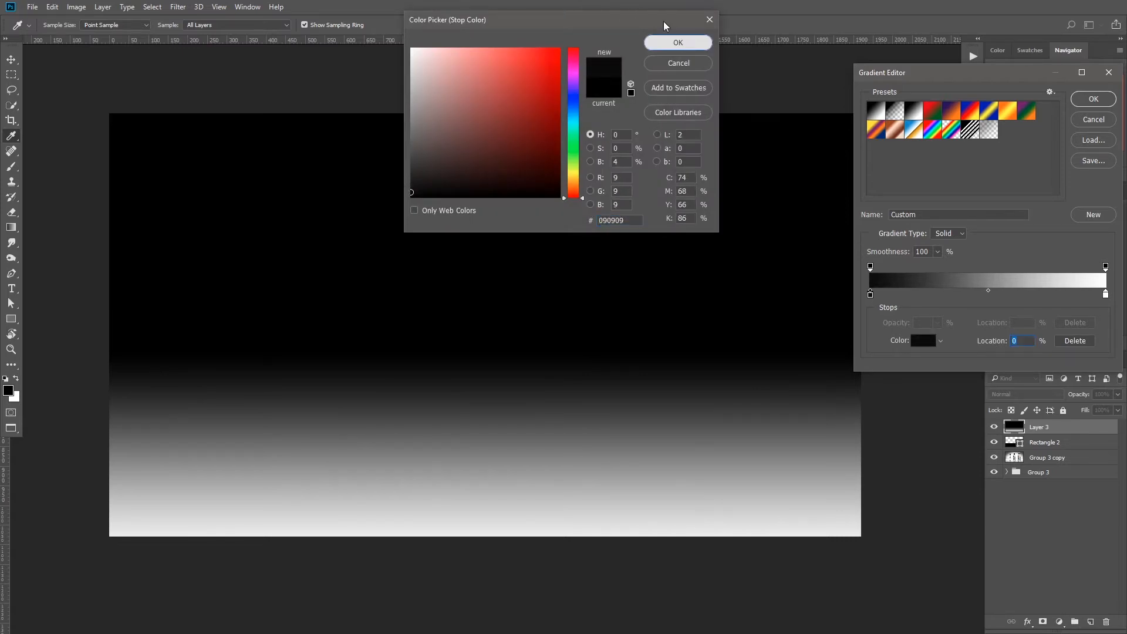
{"action": "left_click", "coordinate": [676, 42]}
{"action": "key", "text": "Return"}
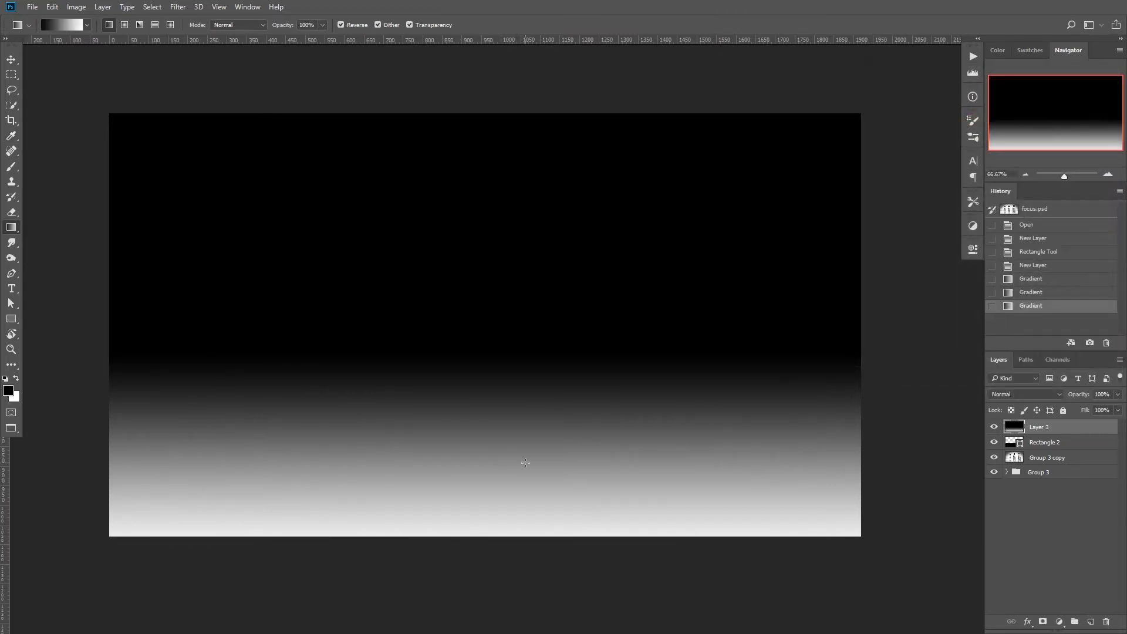
Step: Lower the gradient layer to 47% opacity, redraw the gradient from below the canvas to just above the horizon, and restore 100% opacity
{"action": "left_click", "coordinate": [1119, 394]}
{"action": "left_click_drag", "start_coordinate": [1087, 407], "coordinate": [1089, 407]}
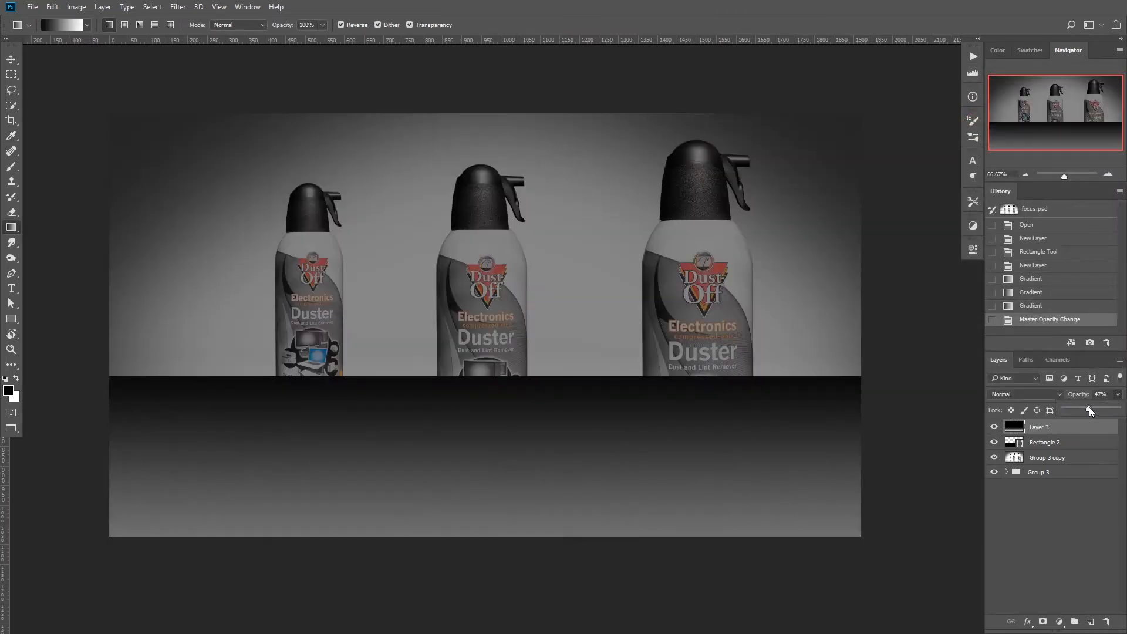
{"action": "left_click_drag", "start_coordinate": [502, 554], "coordinate": [477, 340]}
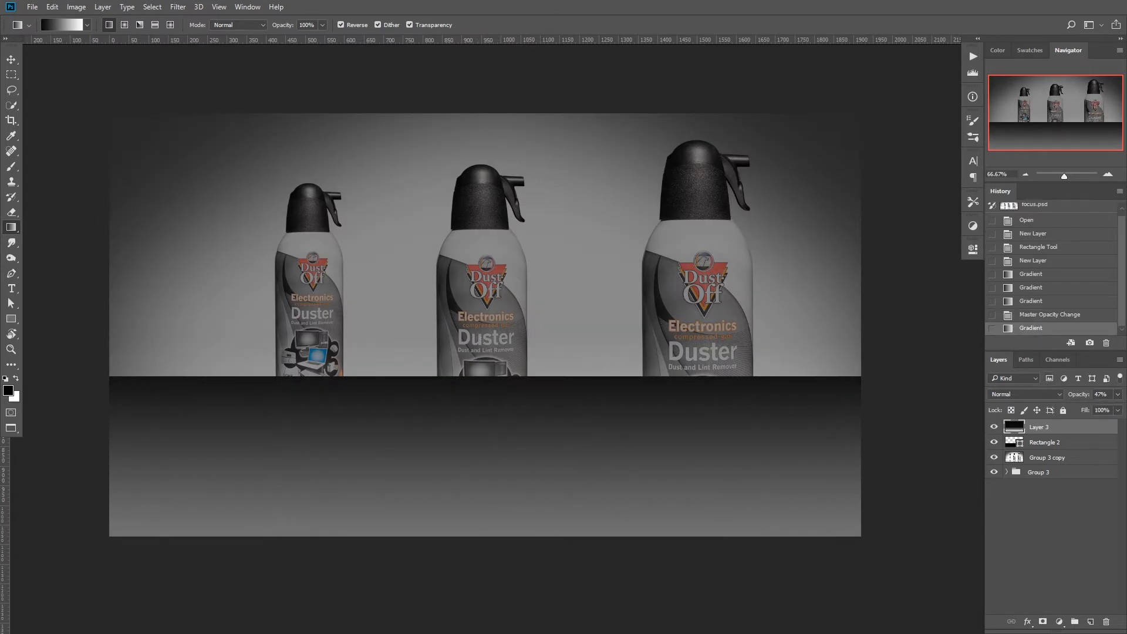
{"action": "left_click", "coordinate": [1118, 394]}
{"action": "left_click_drag", "start_coordinate": [1104, 406], "coordinate": [1119, 410]}
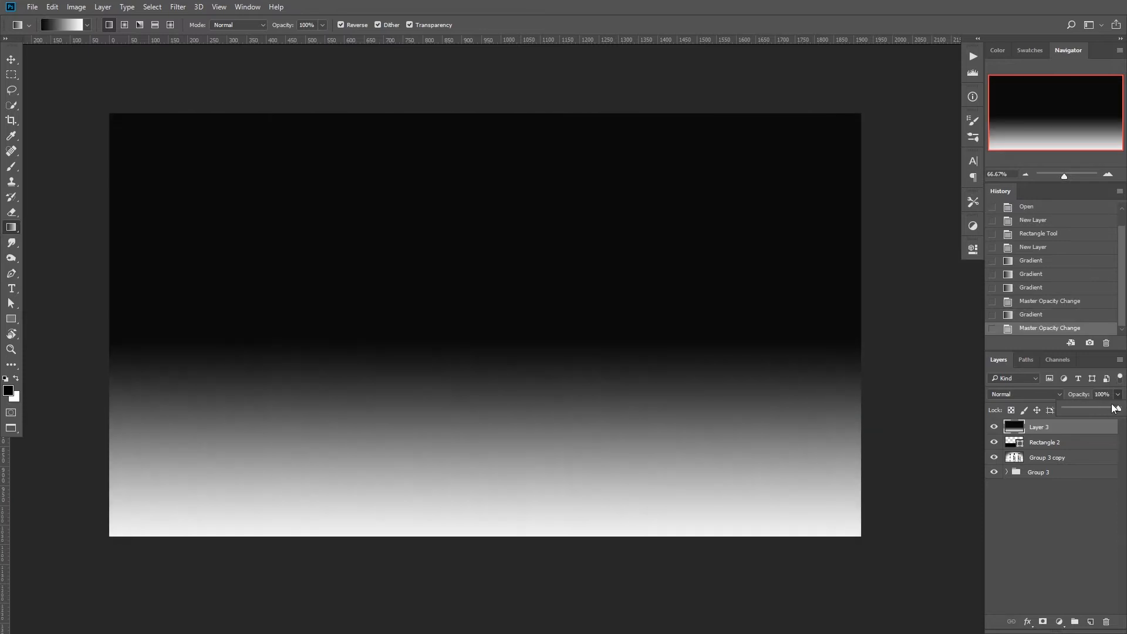
Step: Clip the gradient layer to the floor rectangle with a clipping mask
{"action": "left_click", "coordinate": [994, 427]}
{"action": "left_click", "coordinate": [994, 428]}
{"action": "left_click", "coordinate": [1062, 432], "text": "alt"}
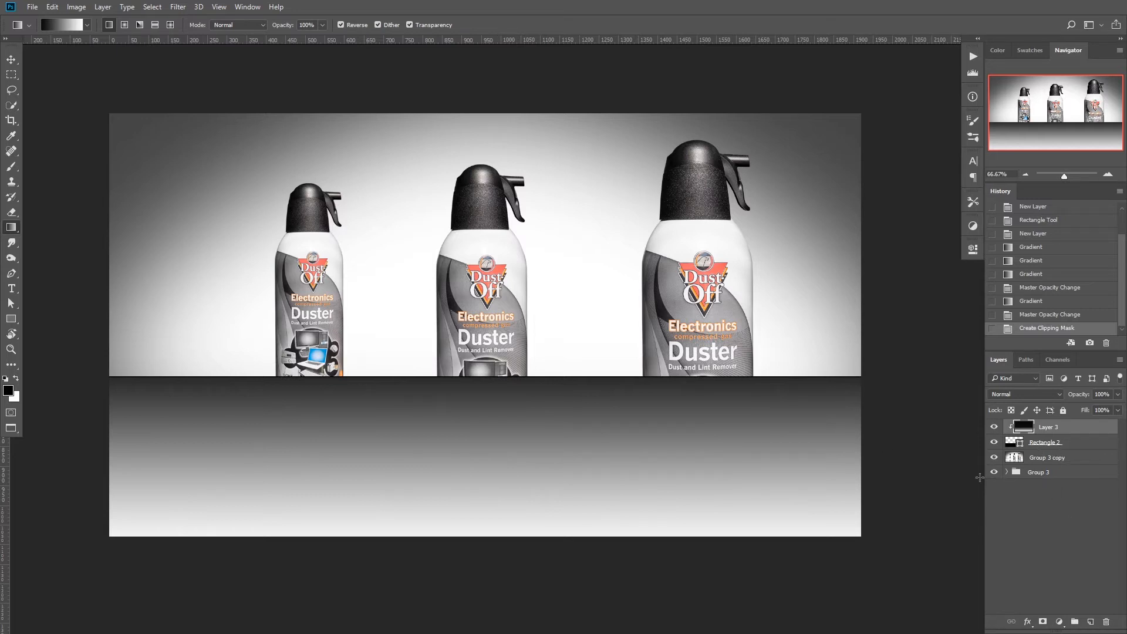
Step: Load the largest can's outline as a selection from Group 1 inside Group 2, and add a new layer above the gradient layer
{"action": "left_click", "coordinate": [1007, 473]}
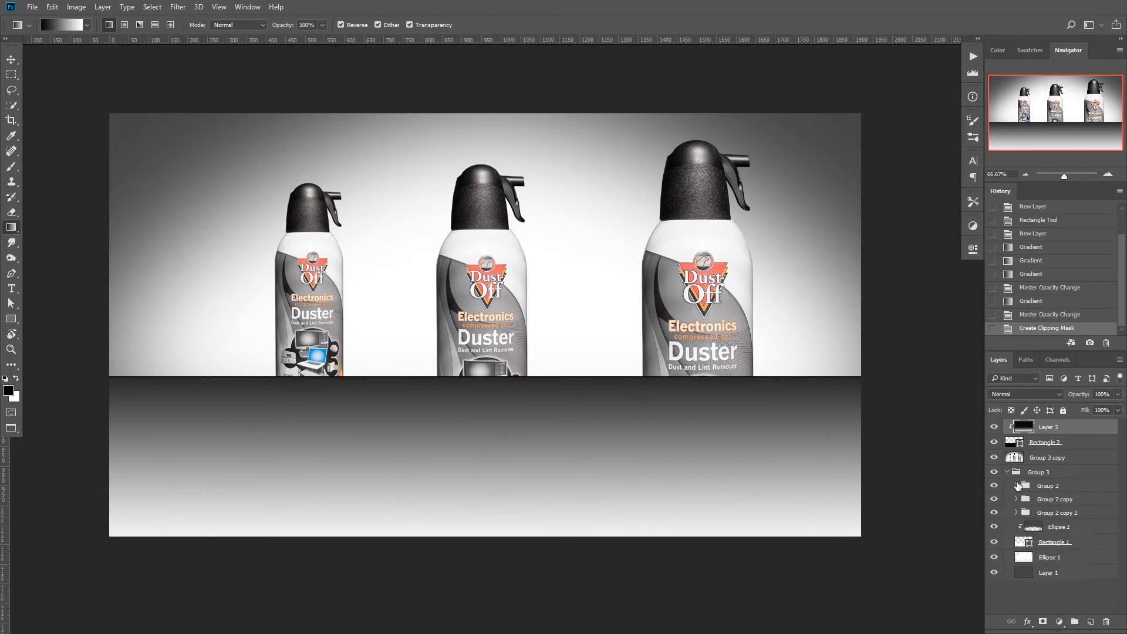
{"action": "left_click", "coordinate": [1017, 485]}
{"action": "left_click", "coordinate": [1033, 500]}
{"action": "left_click", "coordinate": [1033, 501], "text": "ctrl"}
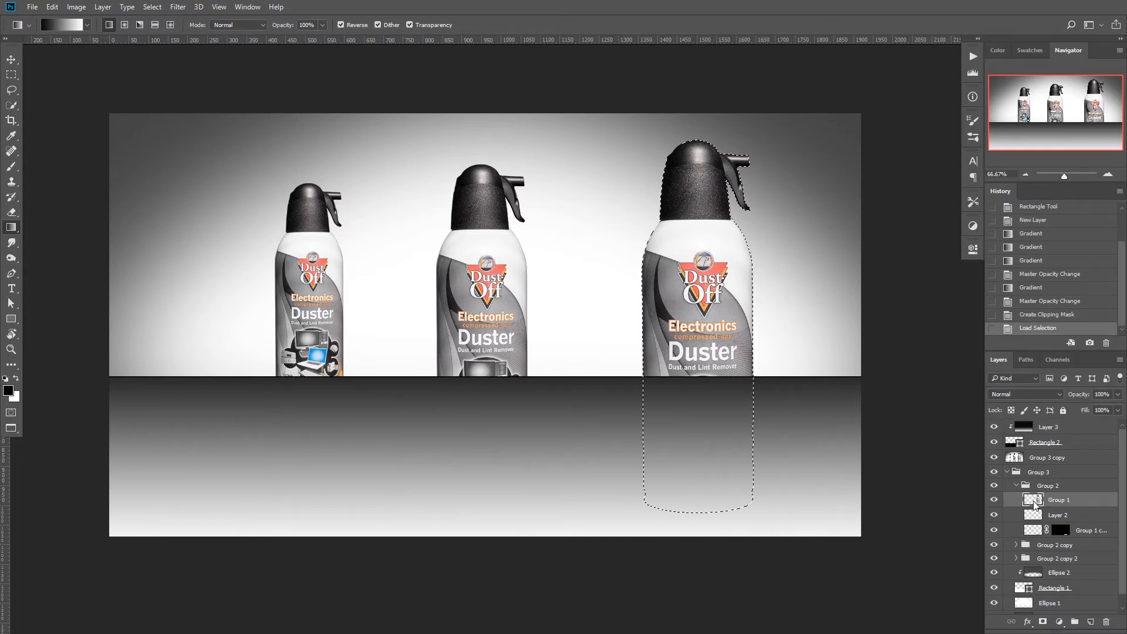
{"action": "left_click", "coordinate": [1007, 471]}
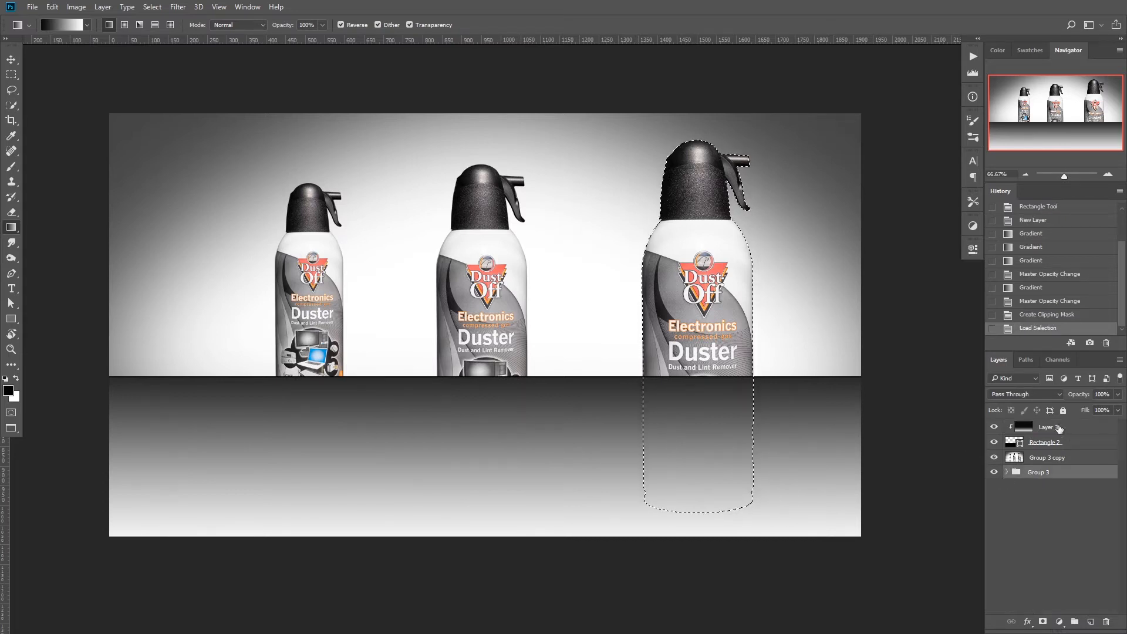
{"action": "left_click", "coordinate": [1048, 427]}
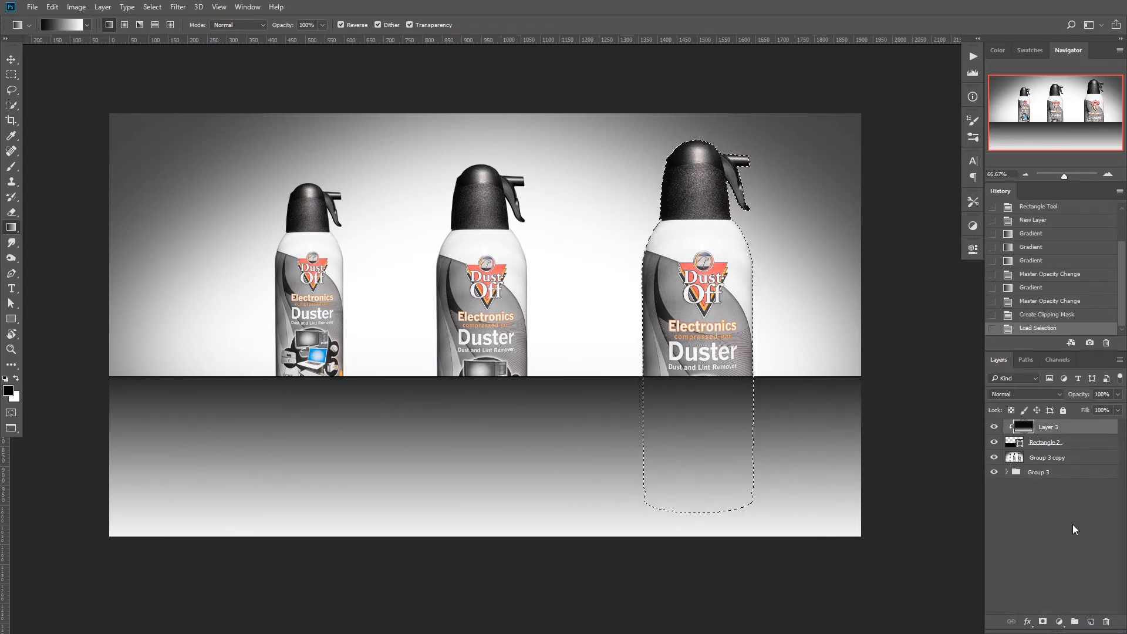
{"action": "left_click", "coordinate": [1090, 622]}
Step: Sample the floor's light gray #dbdcdb beside the largest can's base and fill the can selection with this foreground color
{"action": "left_click", "coordinate": [8, 391]}
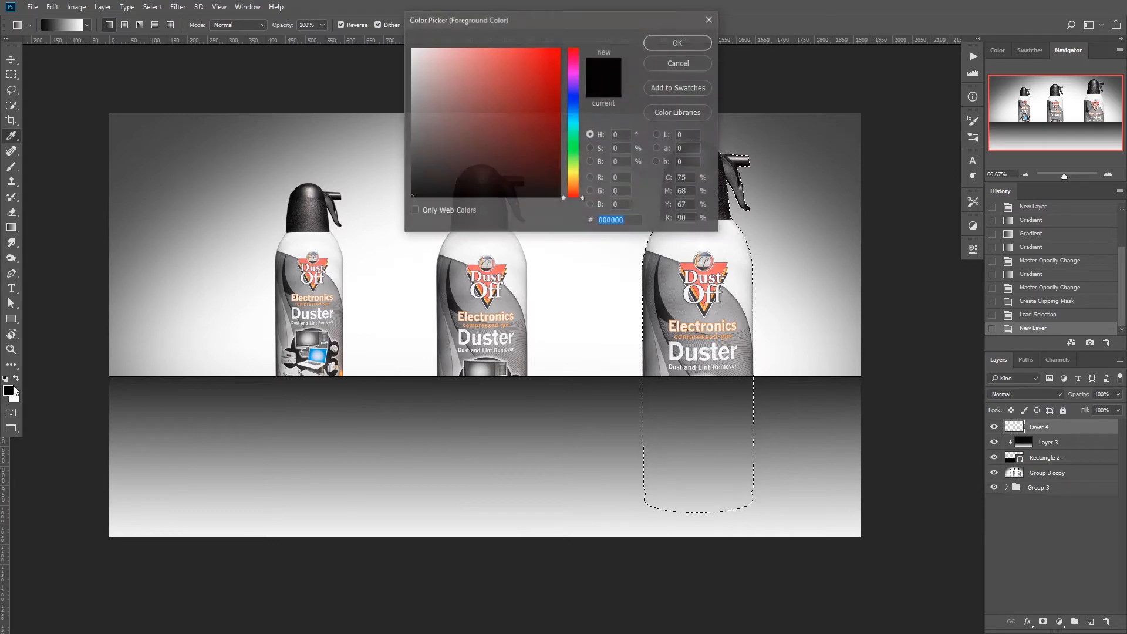
{"action": "left_click", "coordinate": [617, 499]}
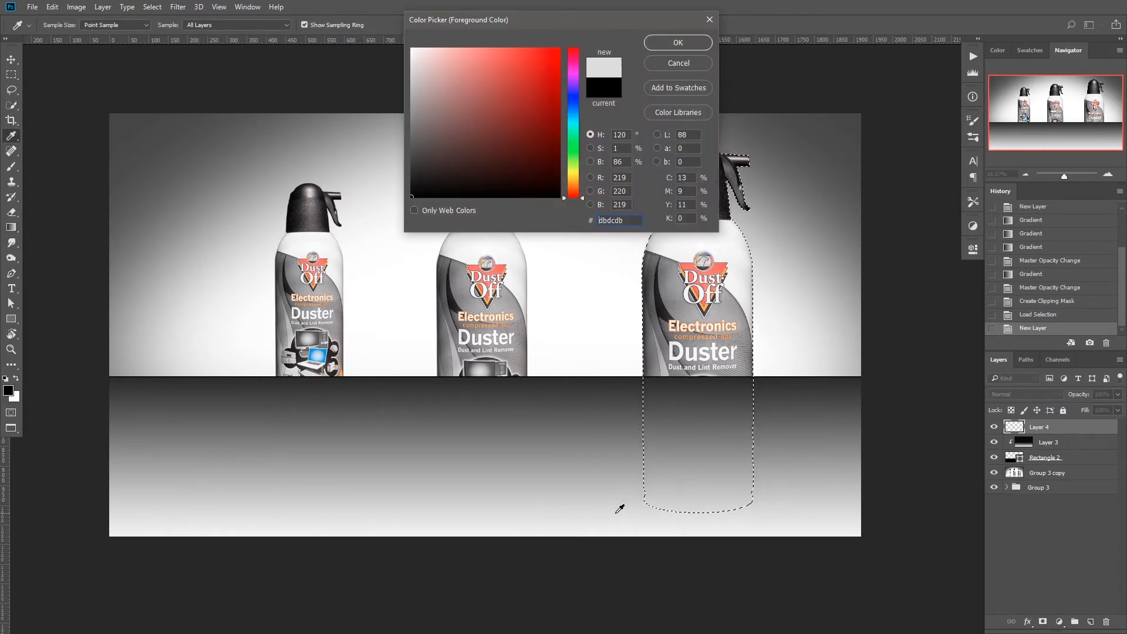
{"action": "left_click", "coordinate": [677, 42]}
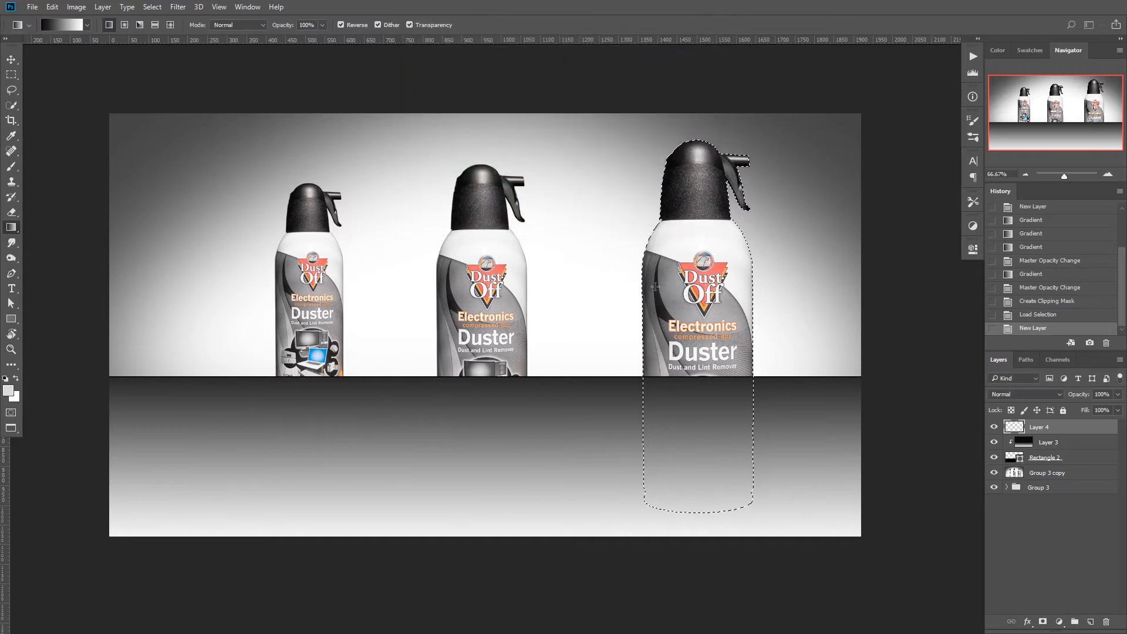
{"action": "right_click", "coordinate": [716, 398]}
{"action": "right_click", "coordinate": [706, 248]}
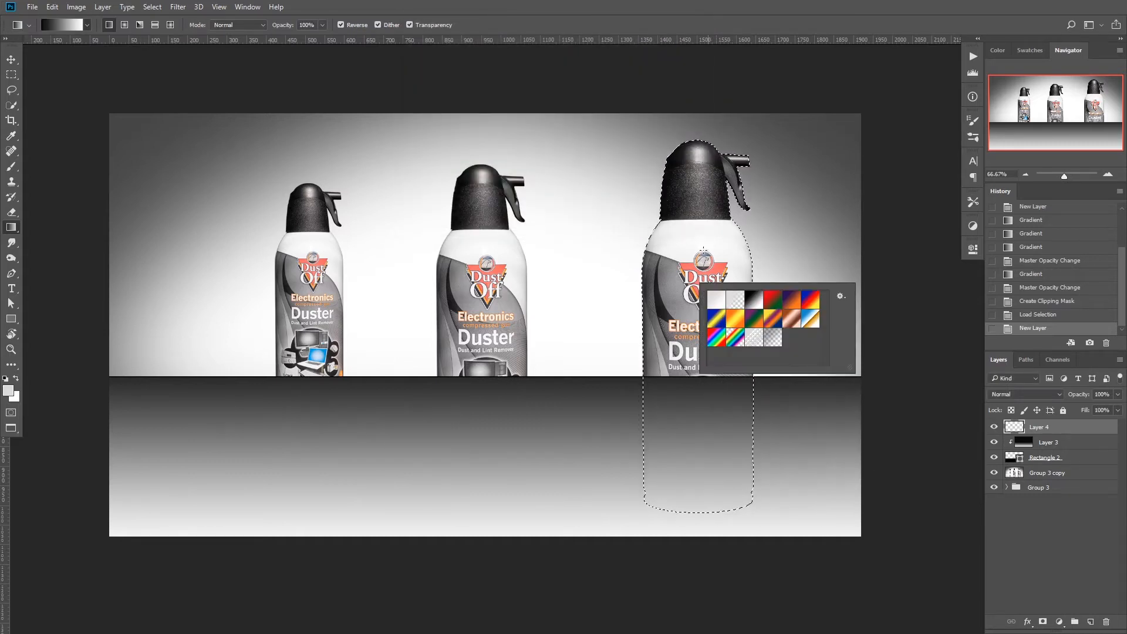
{"action": "left_click", "coordinate": [52, 7]}
{"action": "left_click", "coordinate": [52, 7]}
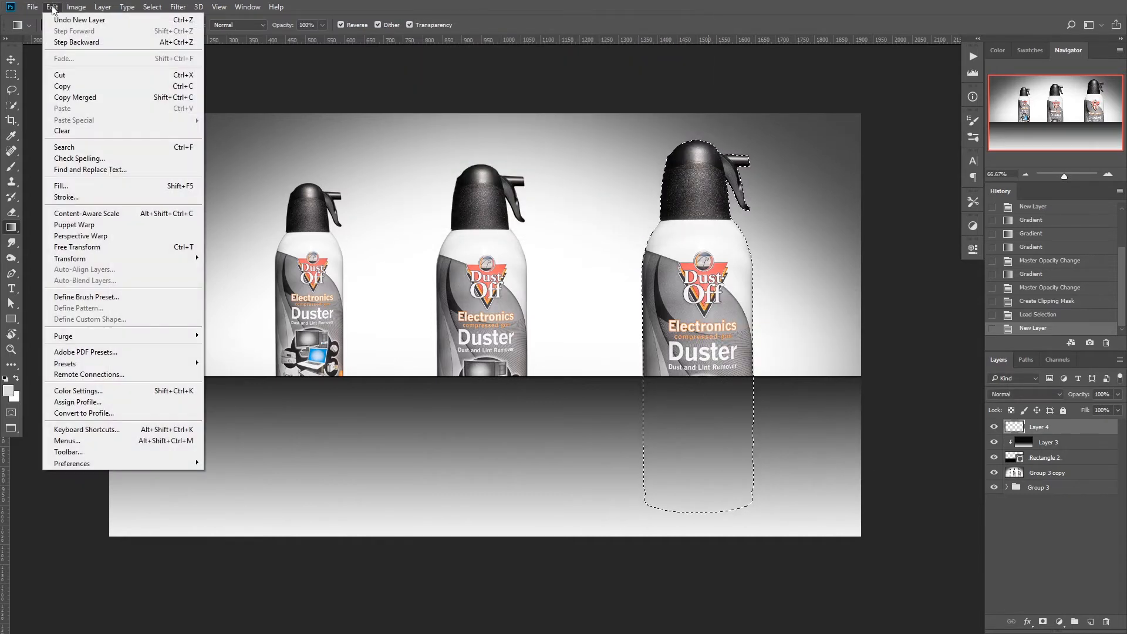
{"action": "left_click", "coordinate": [61, 187]}
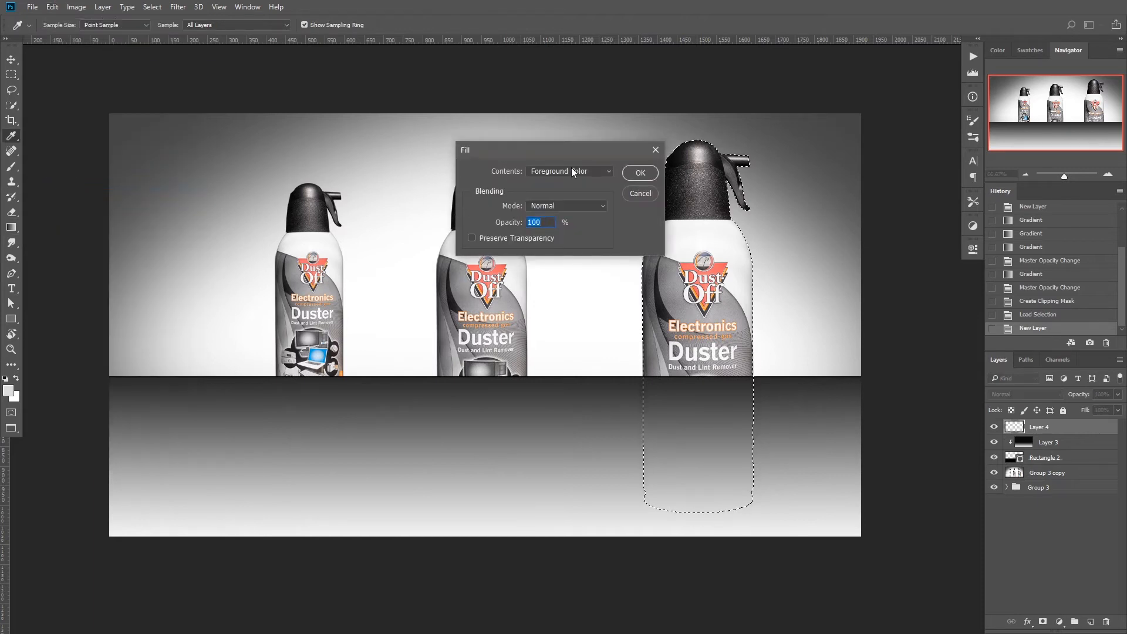
{"action": "left_click", "coordinate": [642, 173]}
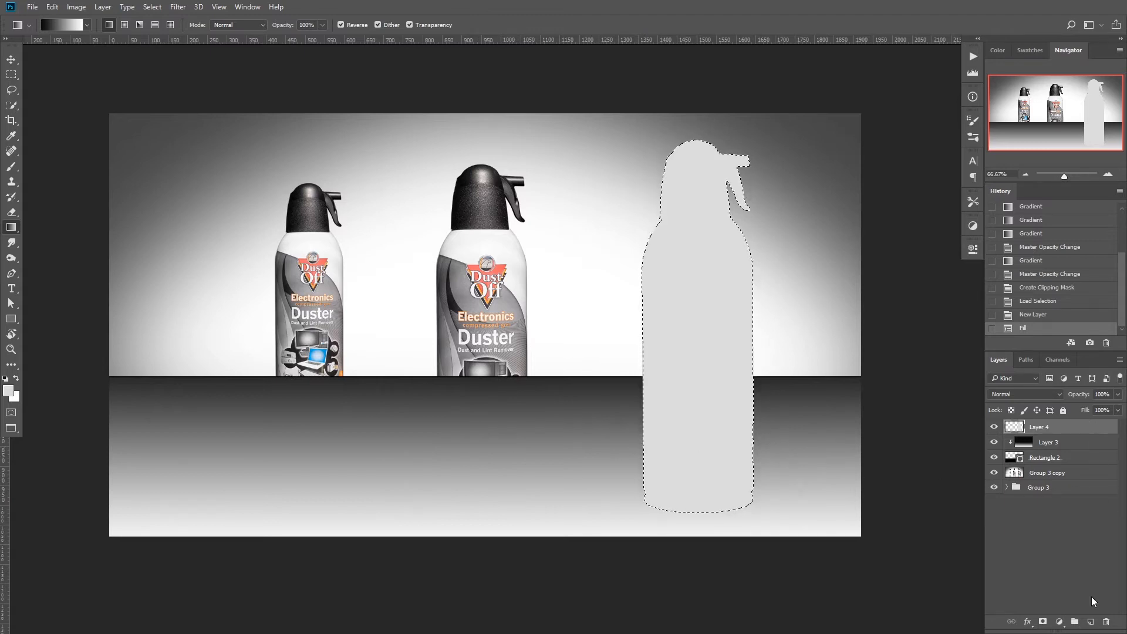
Step: On a new layer, fill the middle can's outline with the floor gray sampled near its base
{"action": "left_click", "coordinate": [1090, 623]}
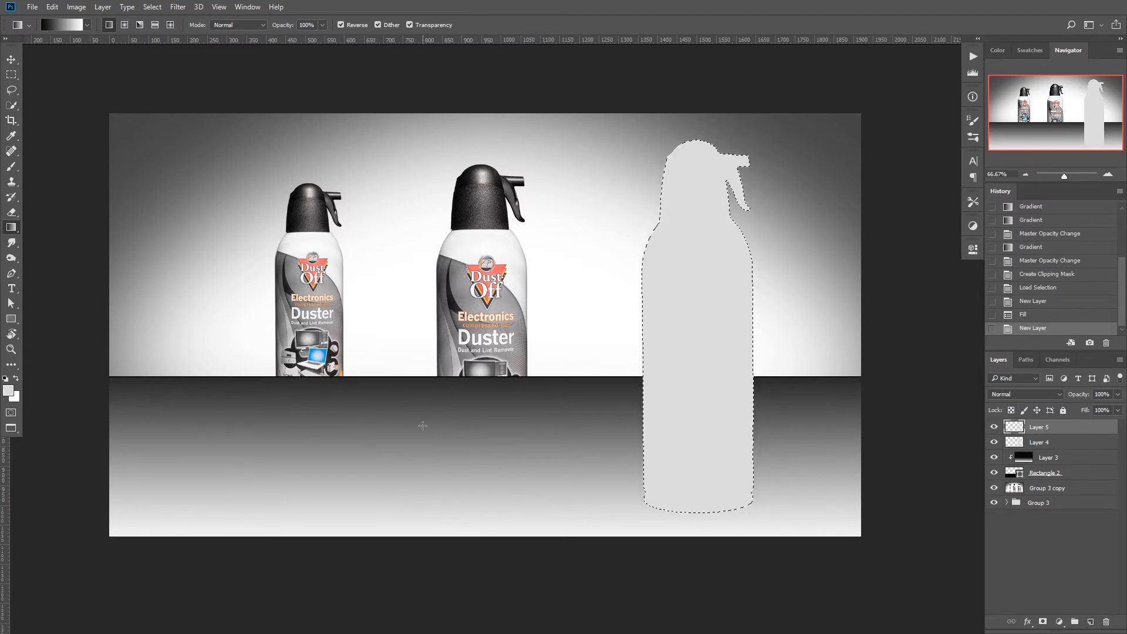
{"action": "key", "text": "i"}
{"action": "left_click", "coordinate": [475, 446]}
{"action": "left_click", "coordinate": [1006, 502]}
{"action": "left_click", "coordinate": [1016, 530]}
{"action": "left_click", "coordinate": [1032, 543], "text": "ctrl"}
{"action": "left_click", "coordinate": [59, 7]}
{"action": "left_click", "coordinate": [74, 190]}
{"action": "left_click", "coordinate": [640, 176]}
Step: On a new layer, fill the smallest can's outline, loaded from Group 2 copy 2, with dark gray #494949
{"action": "left_click", "coordinate": [1090, 622]}
{"action": "left_click", "coordinate": [1016, 545]}
{"action": "left_click", "coordinate": [1016, 558]}
{"action": "left_click", "coordinate": [1032, 572], "text": "ctrl"}
{"action": "left_click", "coordinate": [58, 7]}
{"action": "left_click", "coordinate": [73, 191]}
{"action": "key", "text": "Escape"}
{"action": "left_click", "coordinate": [1039, 427]}
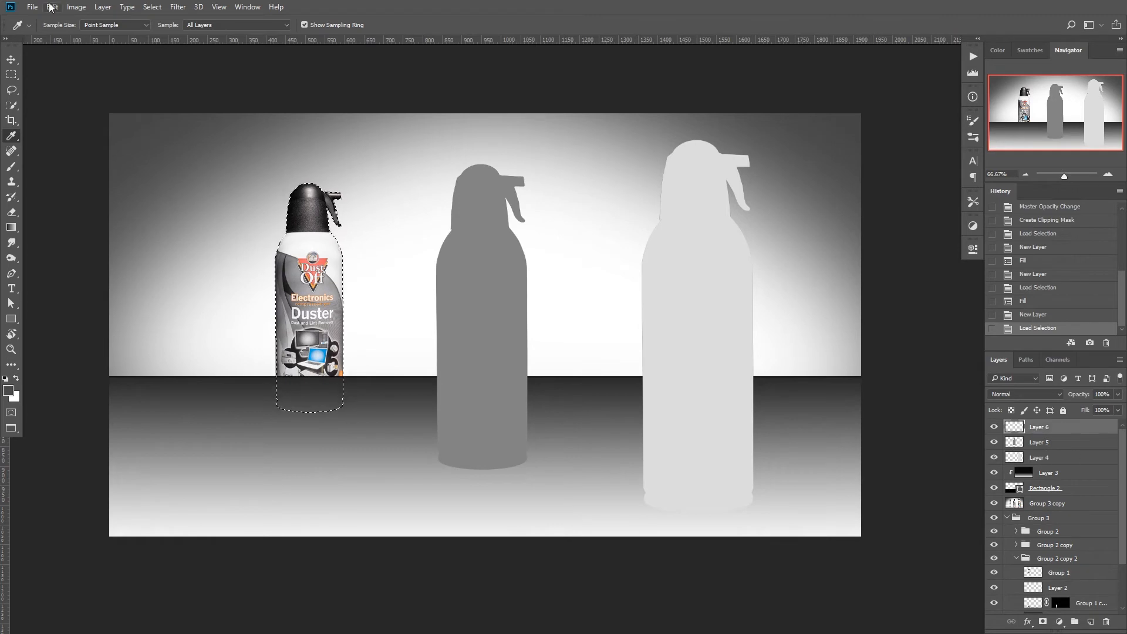
{"action": "key", "text": "shift+F5"}
{"action": "left_click", "coordinate": [640, 171]}
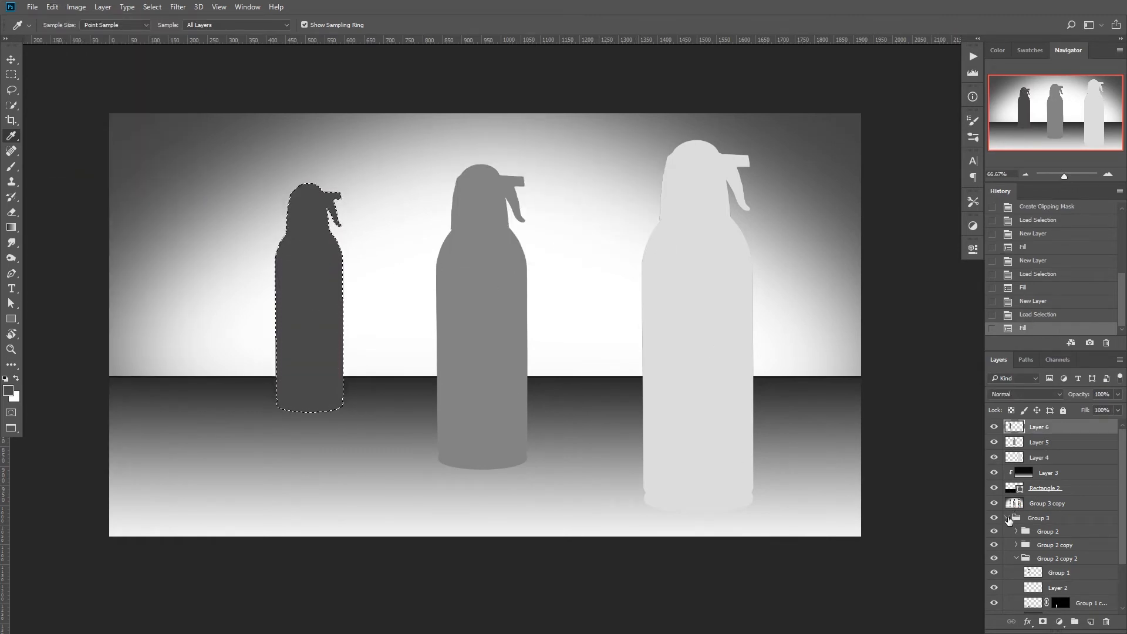
Step: Add a new layer directly above Group 3 copy, deselect the can, and fill the layer with the dark gray foreground color
{"action": "left_click", "coordinate": [1008, 518]}
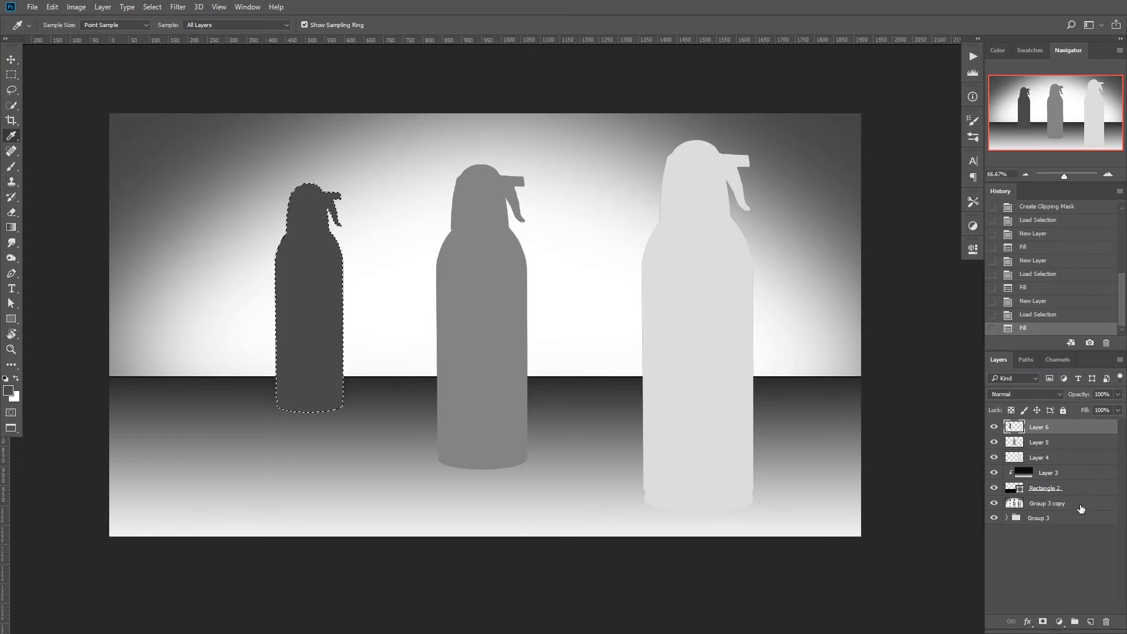
{"action": "left_click", "coordinate": [1080, 504]}
{"action": "left_click", "coordinate": [1091, 622]}
{"action": "key", "text": "ctrl+d"}
{"action": "left_click", "coordinate": [12, 228]}
{"action": "left_click", "coordinate": [73, 241]}
{"action": "left_click", "coordinate": [270, 299]}
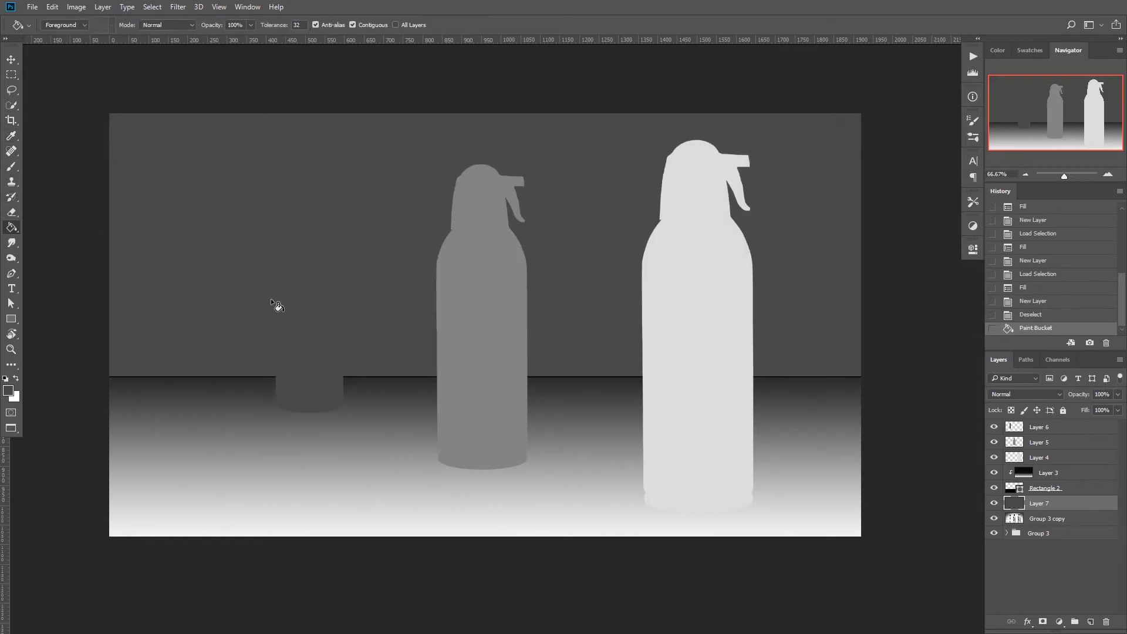
Step: Sample black from the horizon line as the foreground color and refill the background layer with it
{"action": "left_click", "coordinate": [8, 391]}
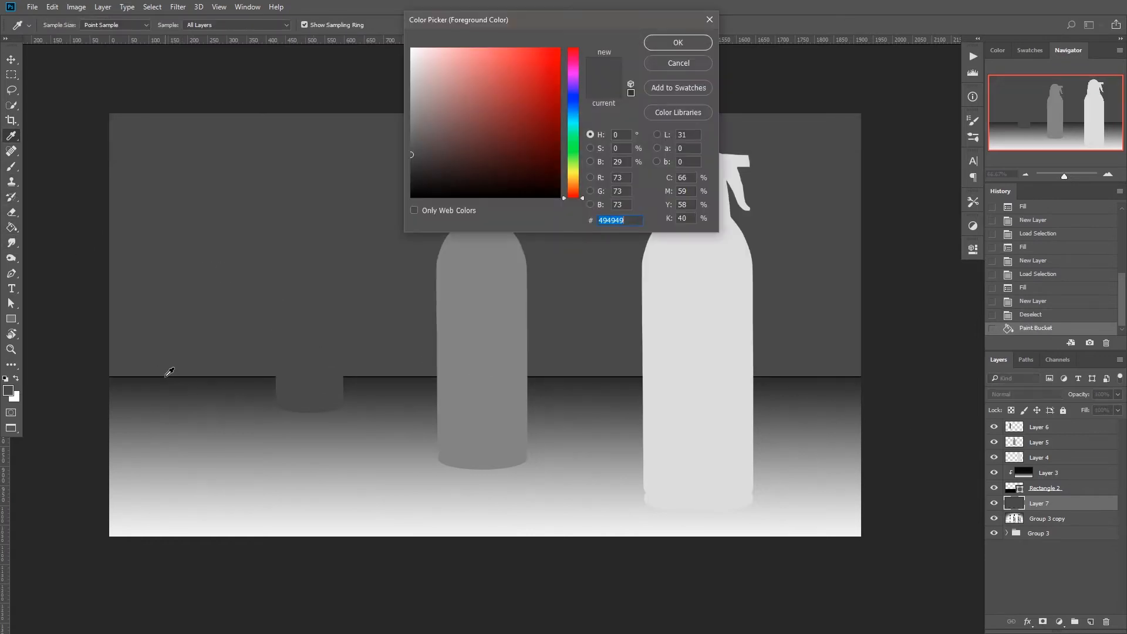
{"action": "left_click", "coordinate": [174, 373]}
{"action": "key", "text": "Return"}
{"action": "left_click", "coordinate": [249, 292]}
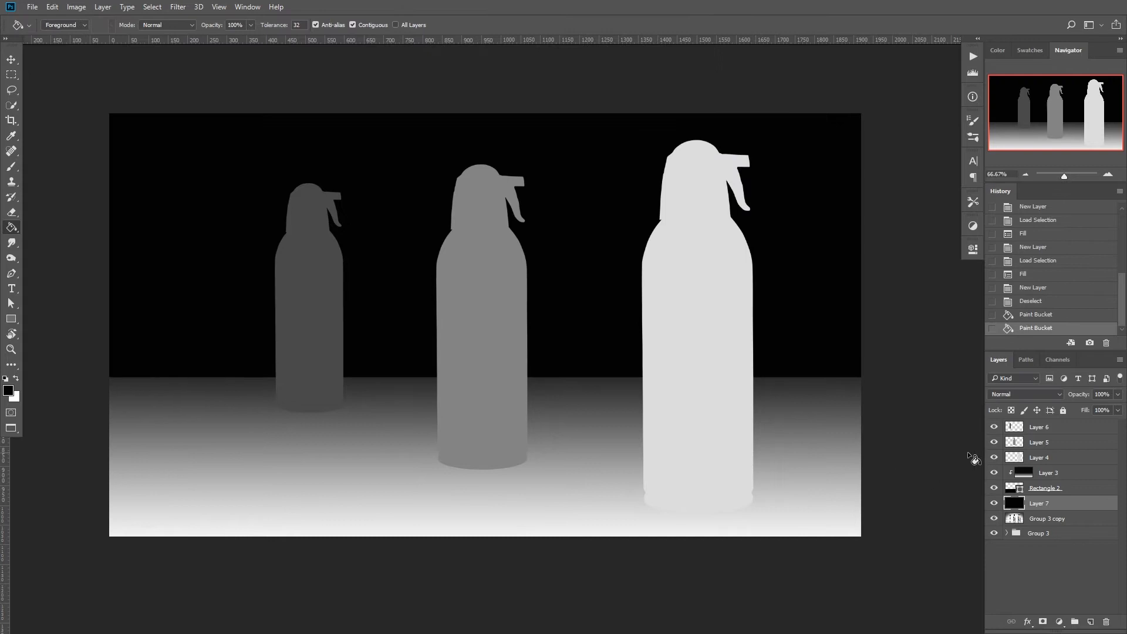
Step: Remove the stroke from the floor rectangle shape
{"action": "left_click", "coordinate": [1079, 488]}
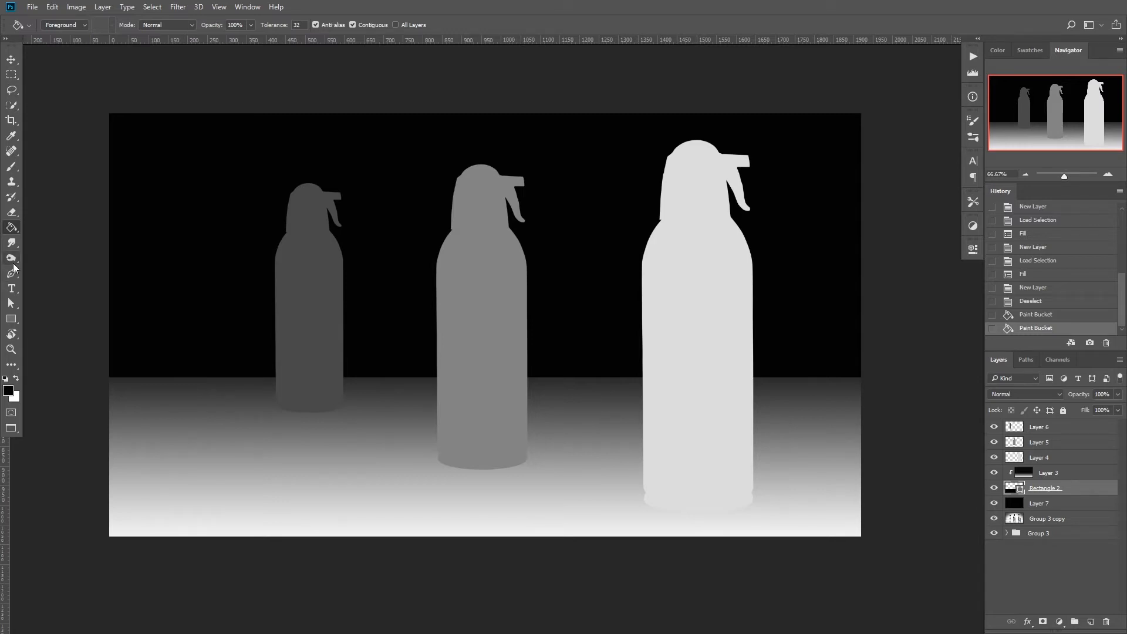
{"action": "left_click", "coordinate": [12, 303]}
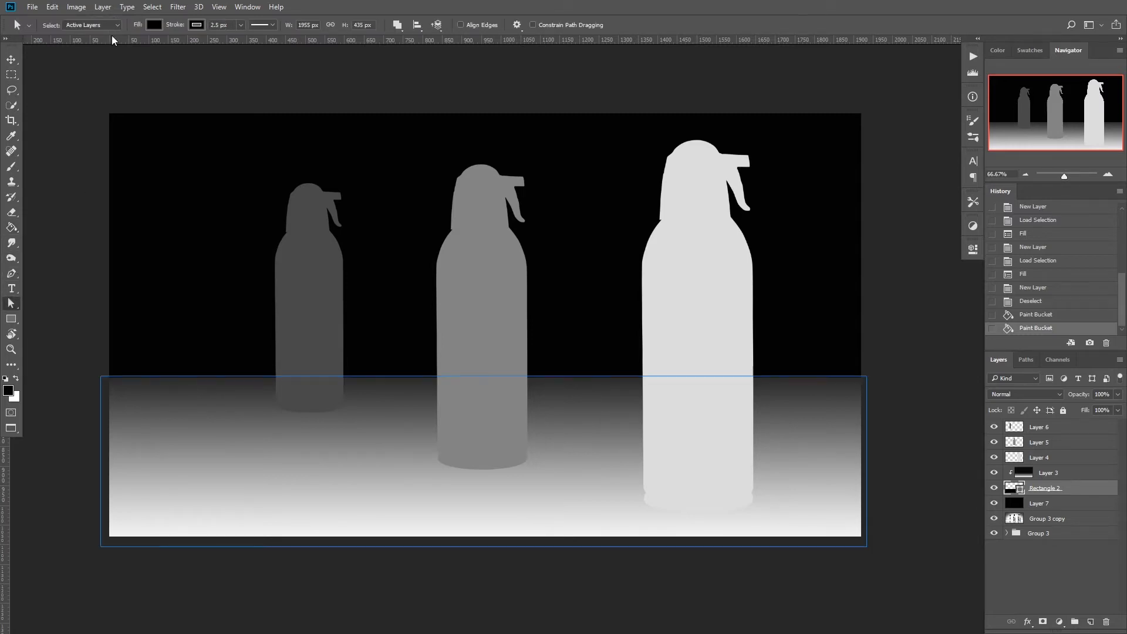
{"action": "left_click", "coordinate": [197, 25]}
{"action": "left_click", "coordinate": [139, 48]}
{"action": "key", "text": "v"}
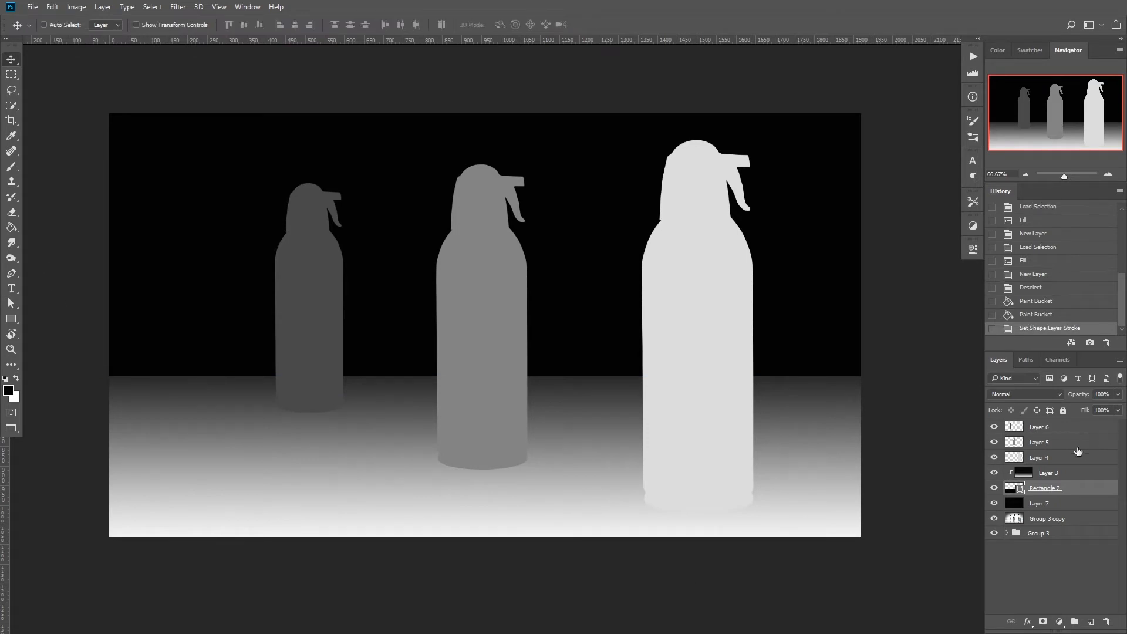
Step: Merge all the depth-map layers, from Layer 7 up to Layer 6, into a single layer
{"action": "left_click", "coordinate": [1084, 503]}
{"action": "left_click", "coordinate": [1070, 428], "text": "shift"}
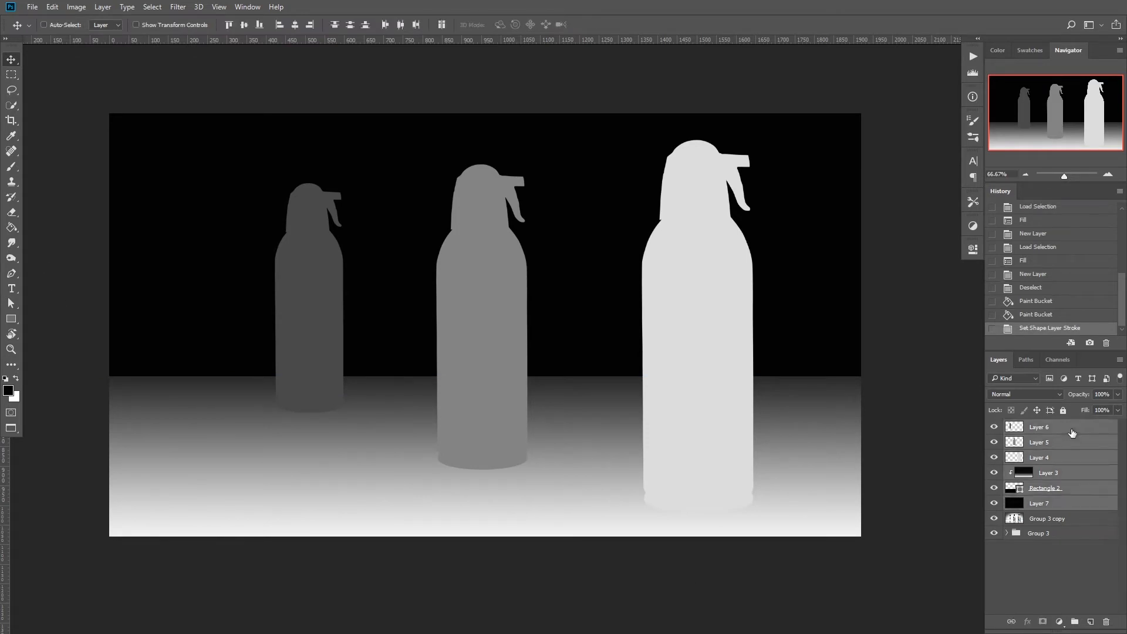
{"action": "key", "text": "ctrl+e"}
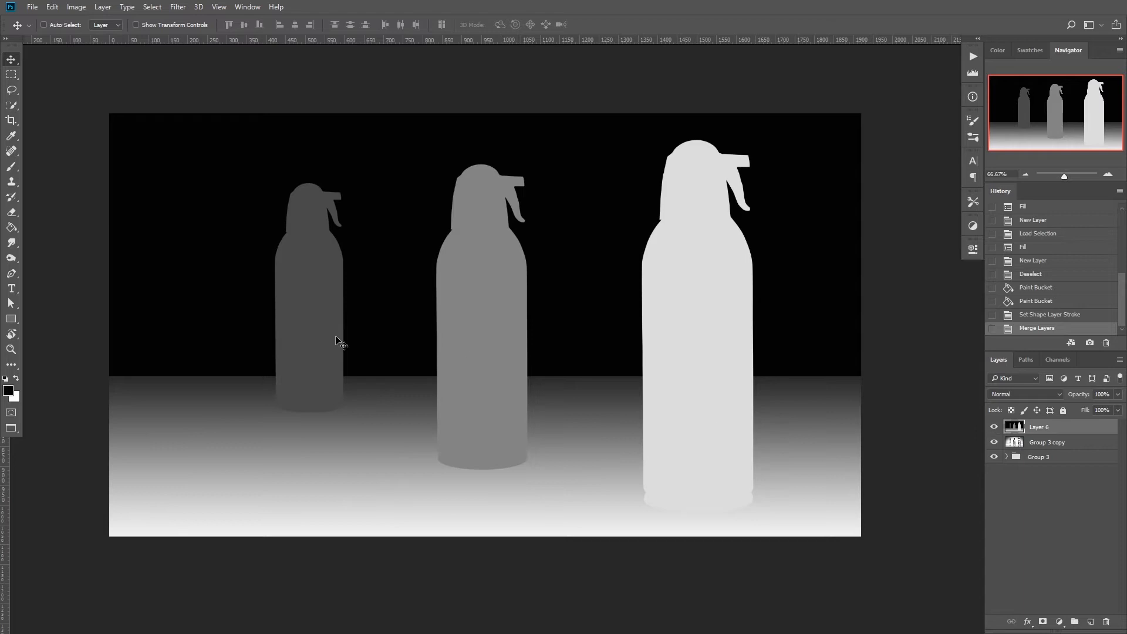
Step: Copy the whole merged depth map and paste it into a new document created with the default settings
{"action": "key", "text": "f"}
{"action": "key", "text": "f"}
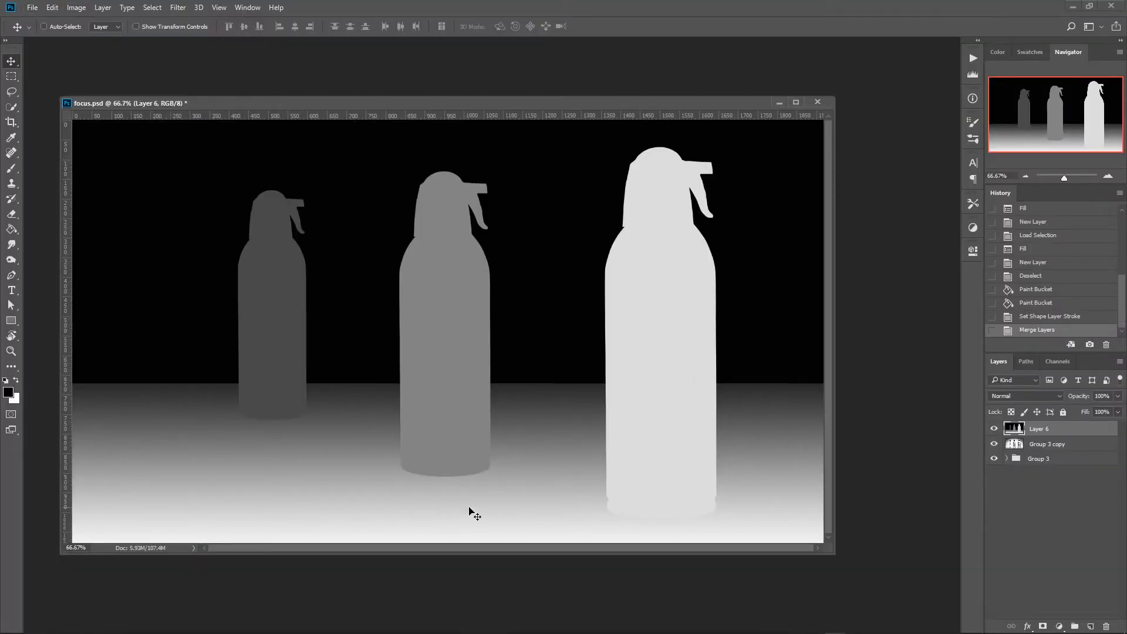
{"action": "key", "text": "ctrl+a"}
{"action": "left_click", "coordinate": [33, 7]}
{"action": "left_click", "coordinate": [91, 21]}
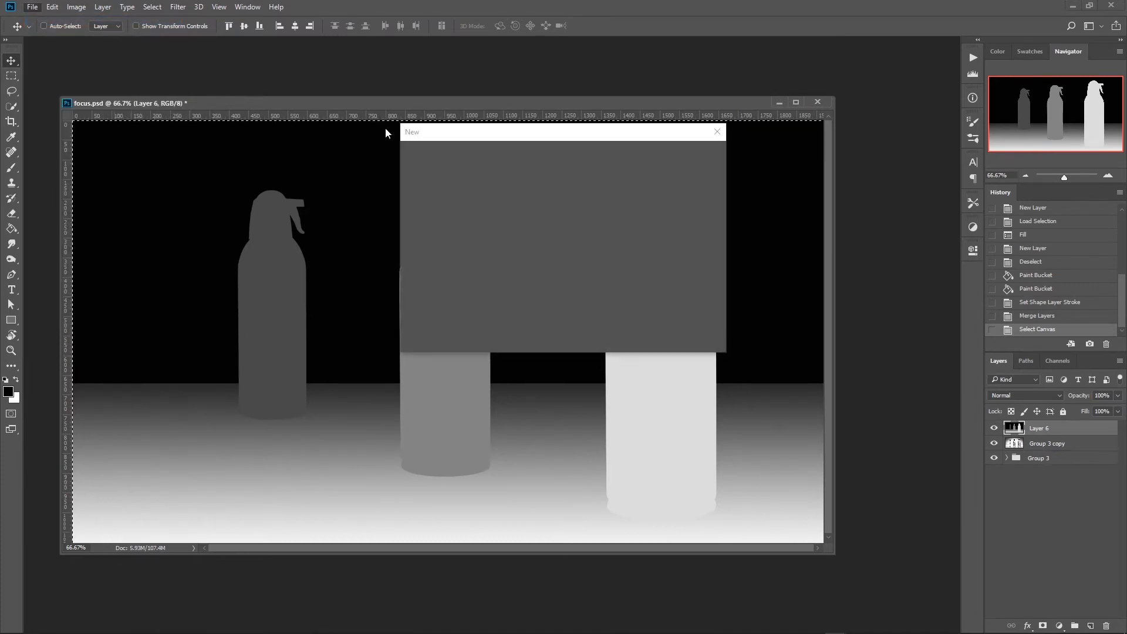
{"action": "left_click", "coordinate": [683, 152]}
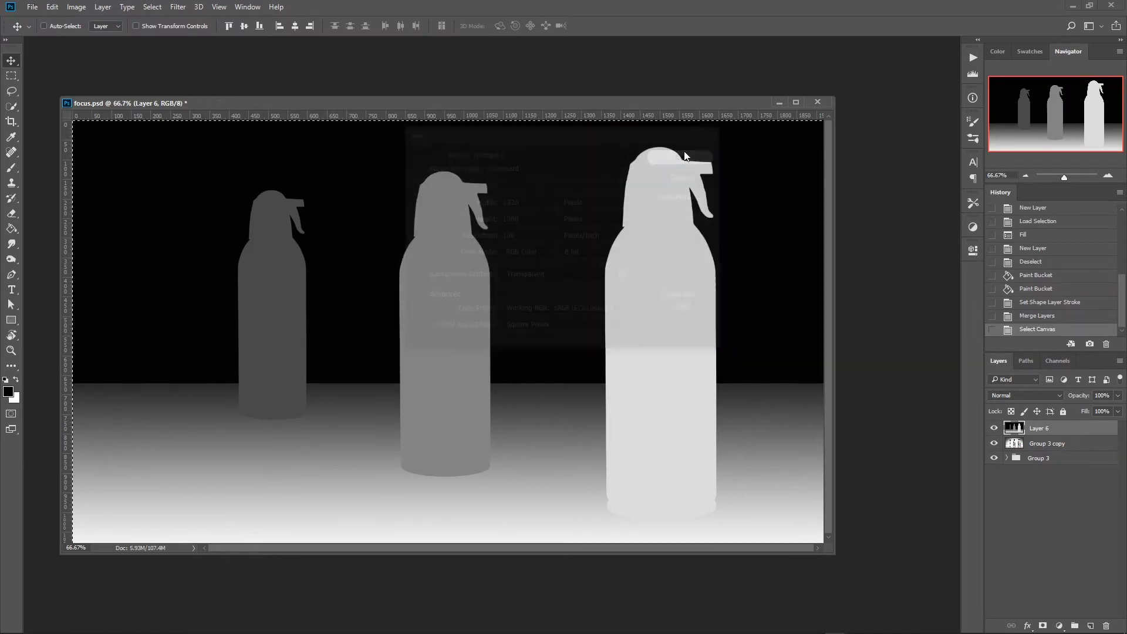
{"action": "key", "text": "ctrl+v"}
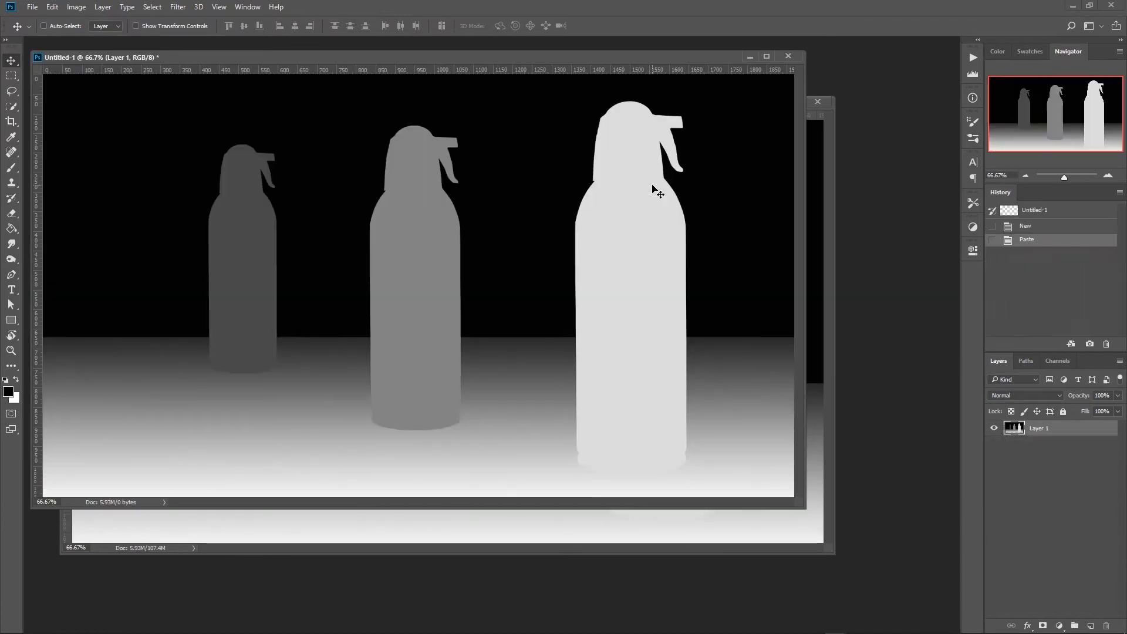
Step: Convert the new document to Grayscale, discarding the color information, and select and copy the entire canvas
{"action": "left_click", "coordinate": [76, 7]}
{"action": "mouse_move", "coordinate": [135, 20]}
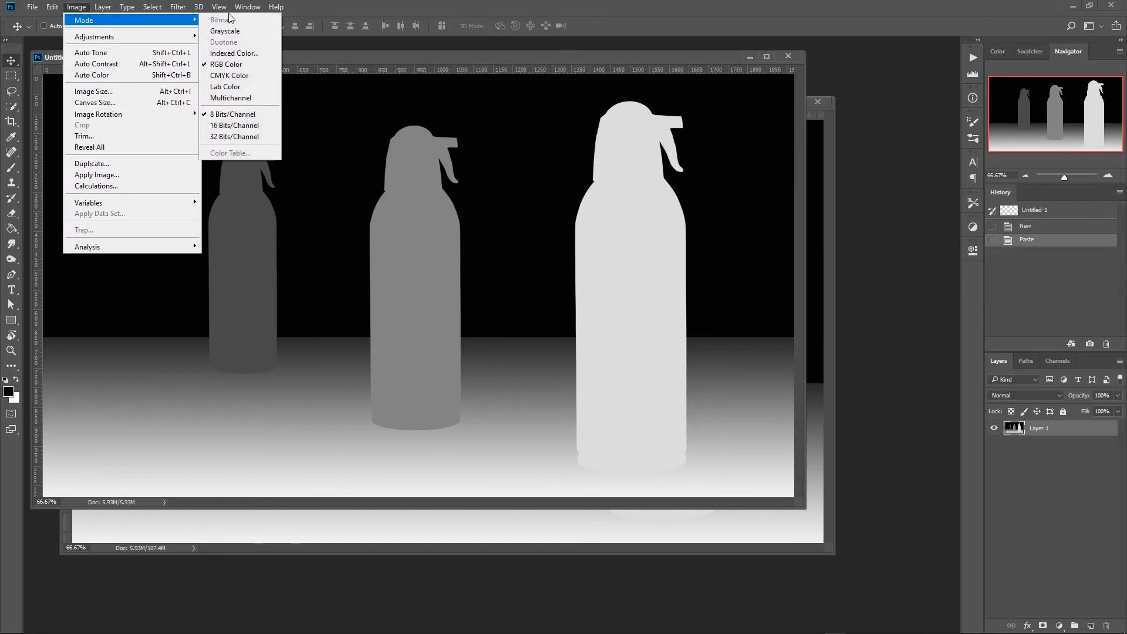
{"action": "left_click", "coordinate": [232, 32]}
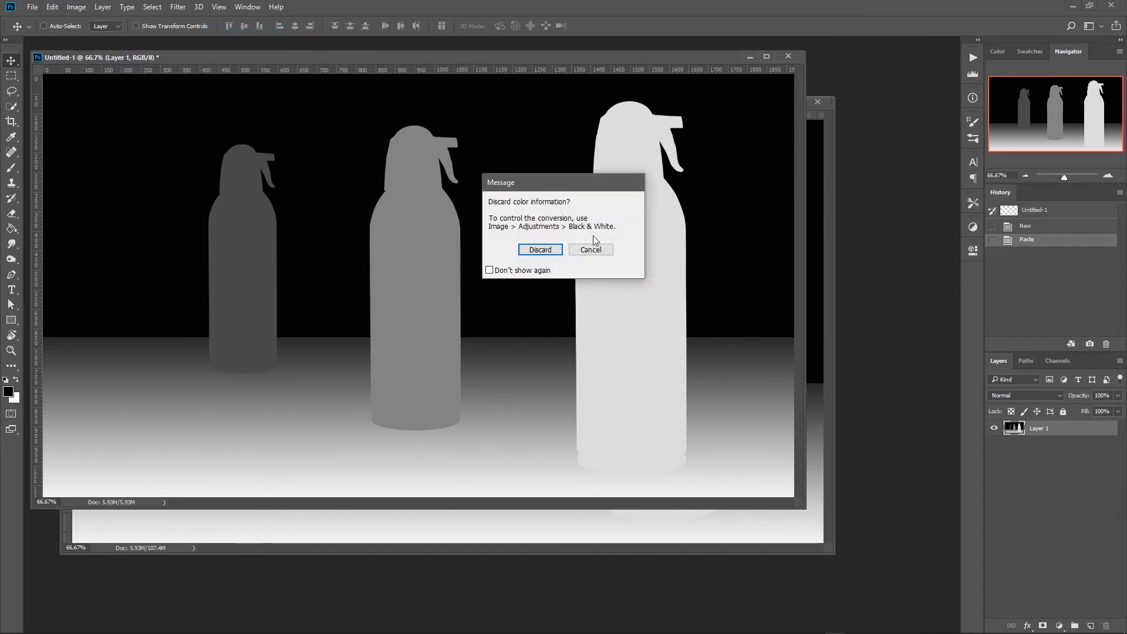
{"action": "left_click", "coordinate": [540, 250]}
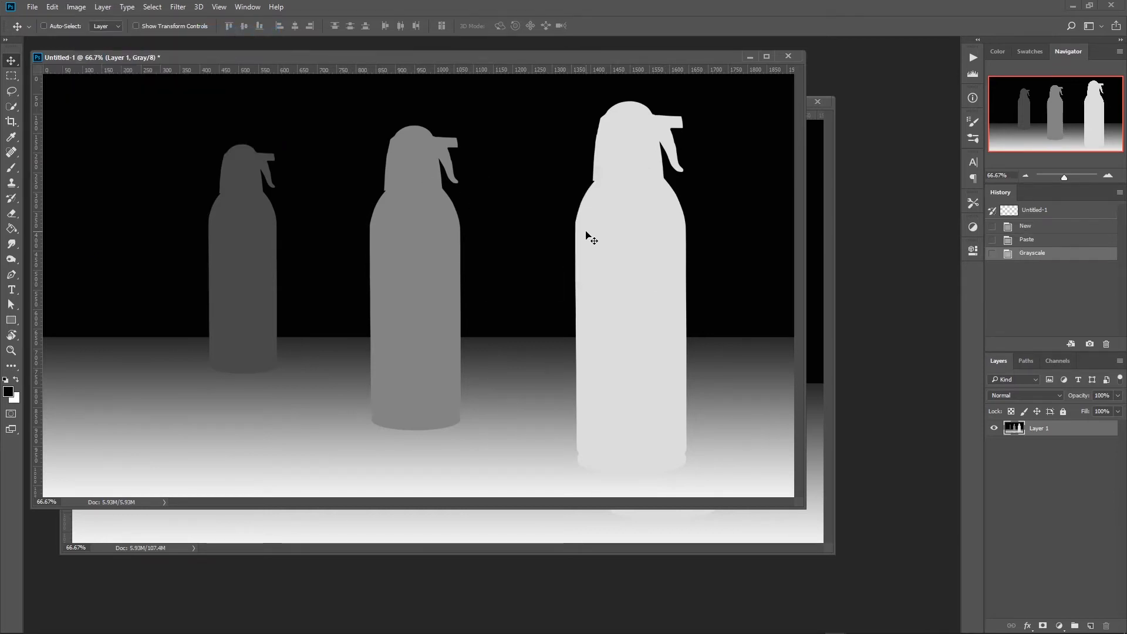
{"action": "key", "text": "ctrl"}
{"action": "key", "text": "ctrl+a"}
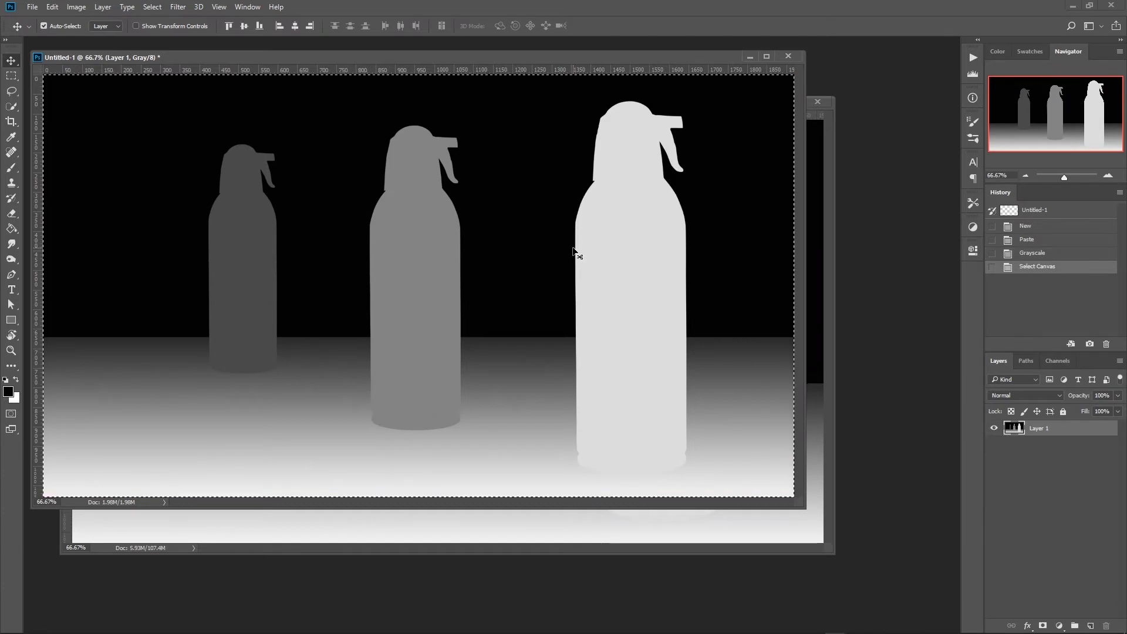
Step: Bring focus.psd to the front and hide the merged depth-map layer
{"action": "left_click", "coordinate": [832, 252]}
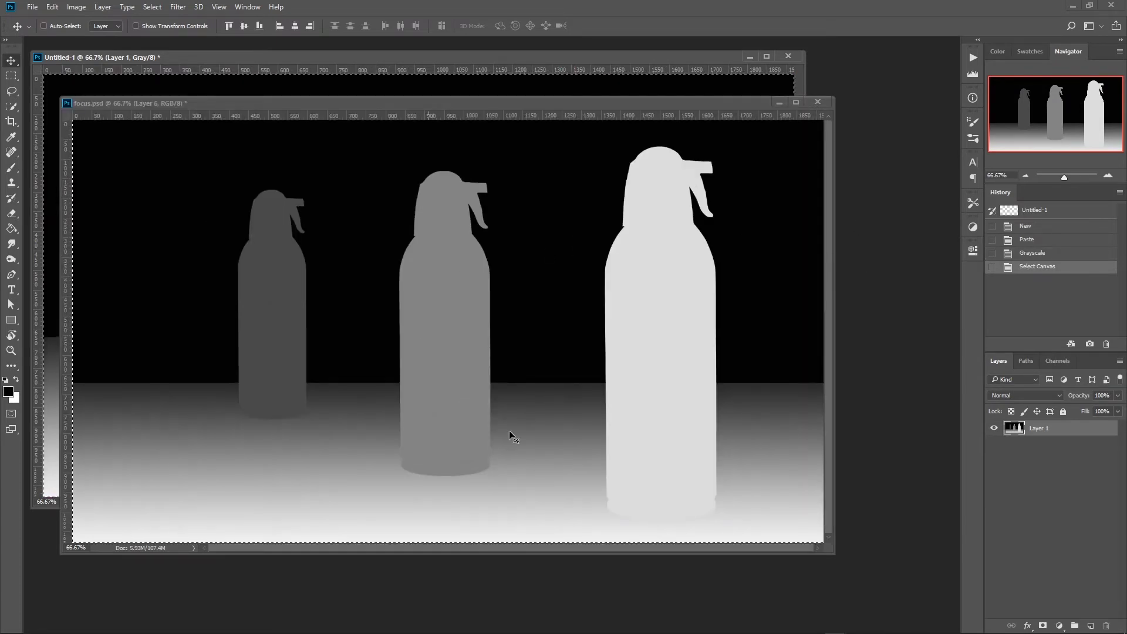
{"action": "left_click_drag", "start_coordinate": [554, 104], "coordinate": [618, 118]}
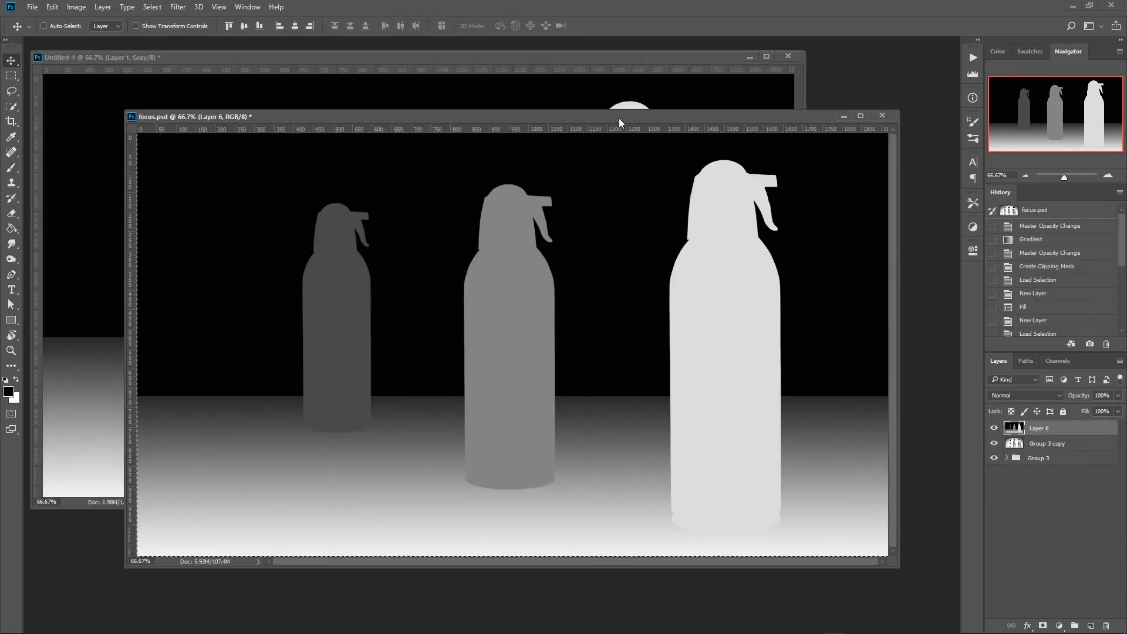
{"action": "left_click", "coordinate": [993, 428]}
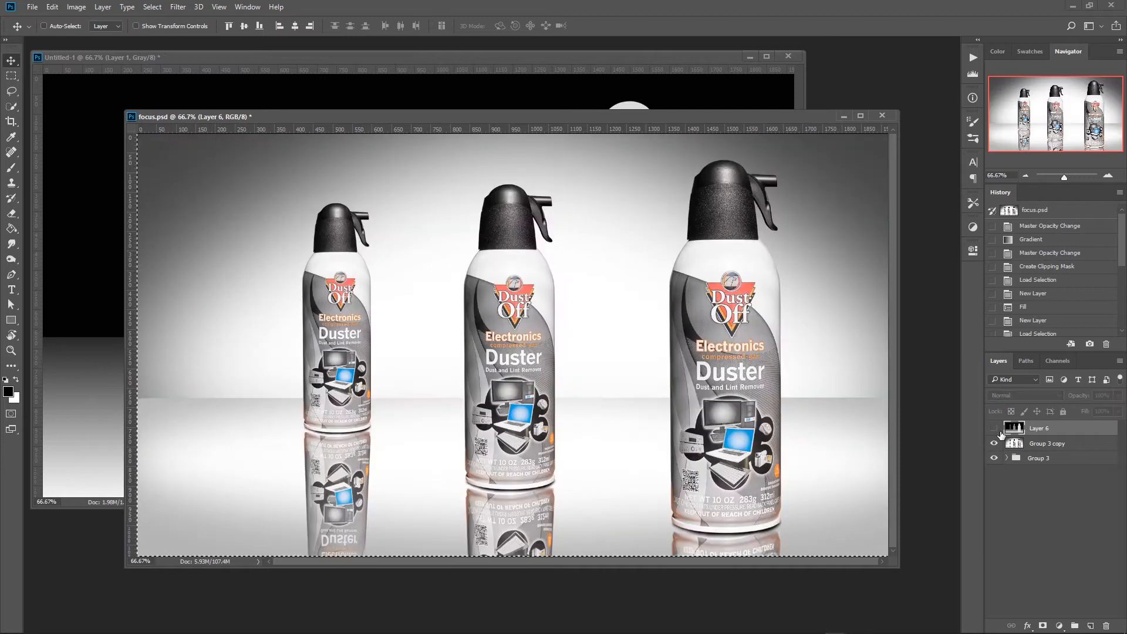
Step: Create a new alpha channel in focus.psd and name it depth
{"action": "left_click", "coordinate": [1063, 360]}
{"action": "left_click", "coordinate": [1089, 626]}
{"action": "double_click", "coordinate": [1033, 435]}
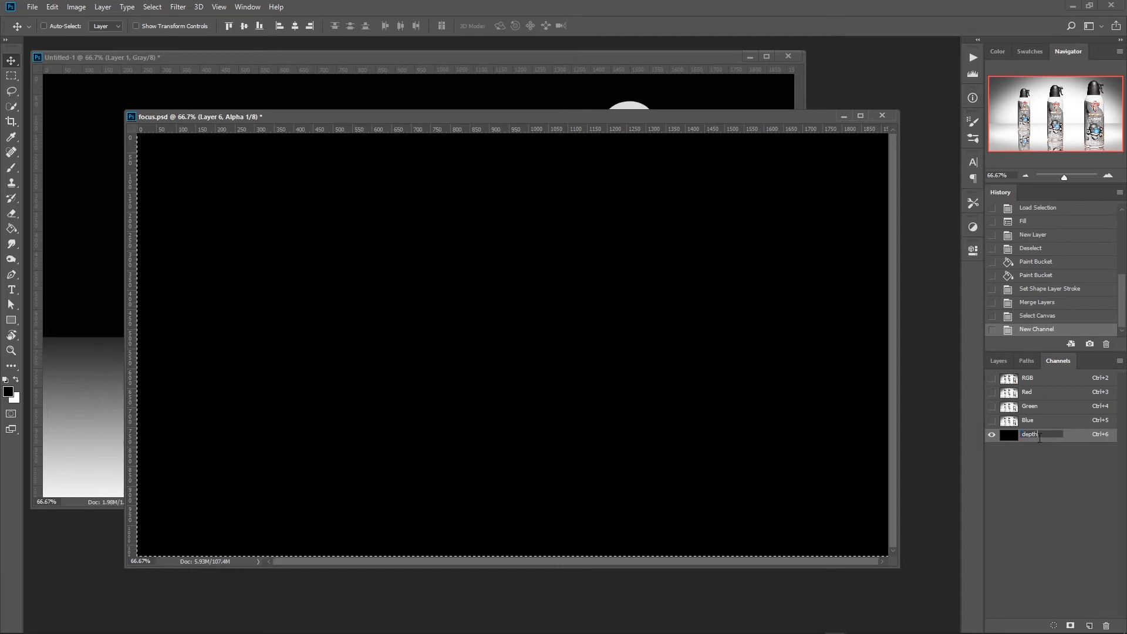
{"action": "key", "text": "Return"}
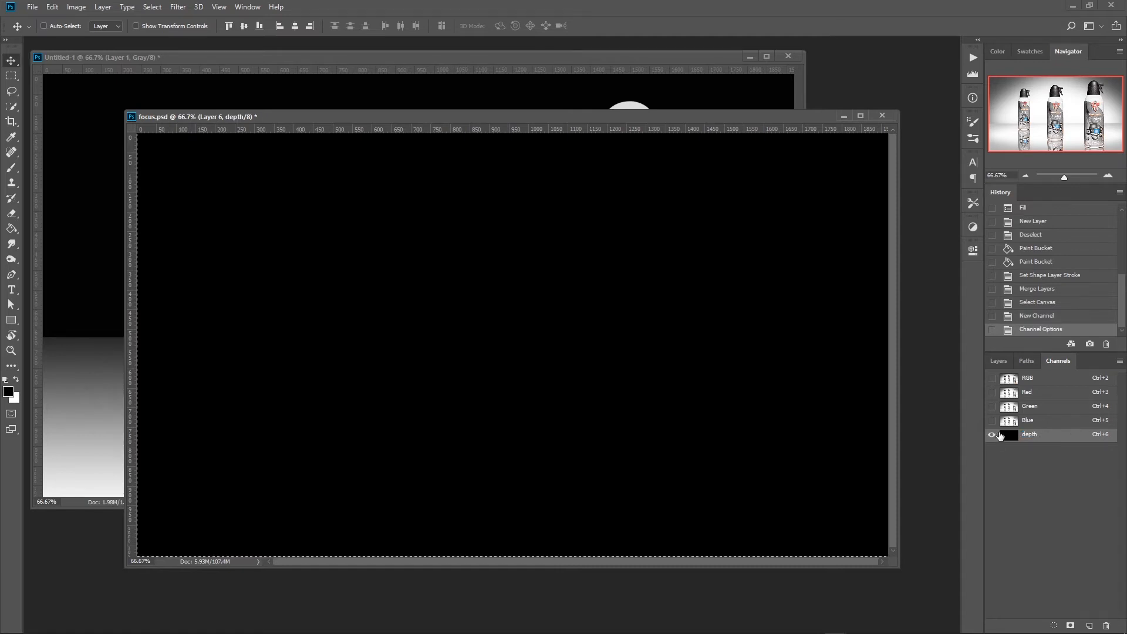
Step: Paste the copied grayscale map into the depth channel, check it over the RGB image, and leave only the color channels visible
{"action": "left_click", "coordinate": [992, 381]}
{"action": "left_click", "coordinate": [992, 434]}
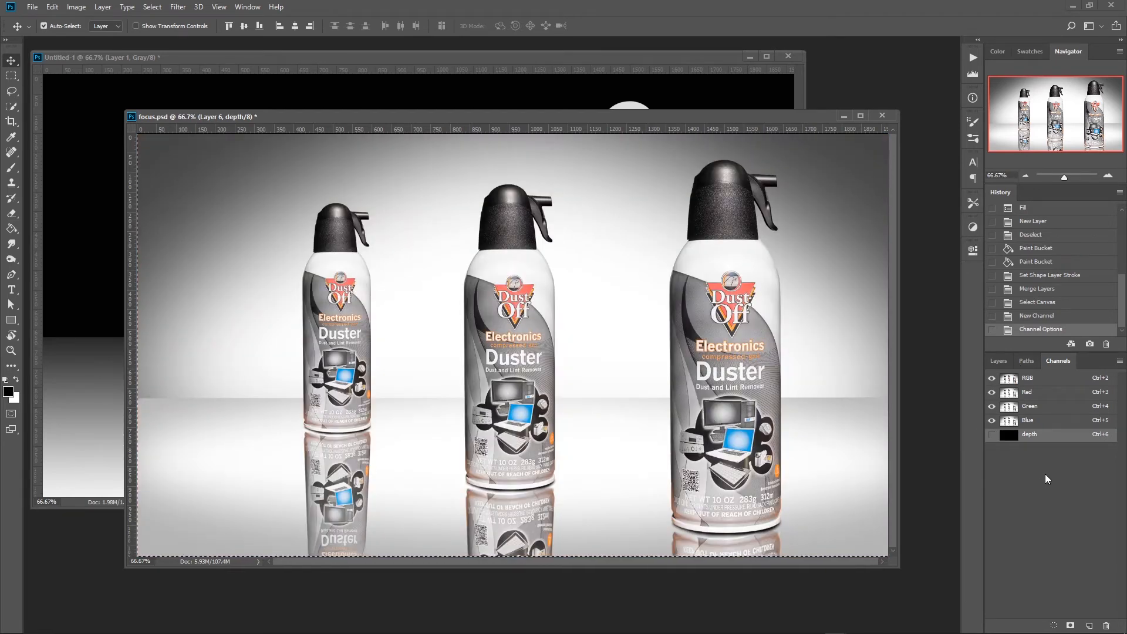
{"action": "left_click", "coordinate": [991, 436]}
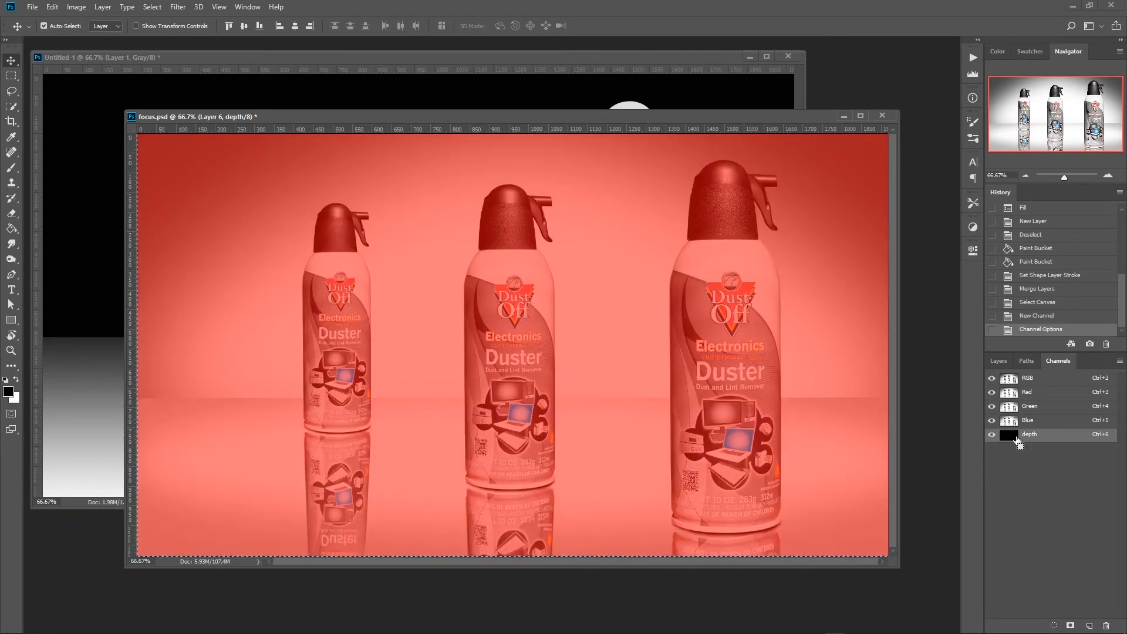
{"action": "key", "text": "ctrl+v"}
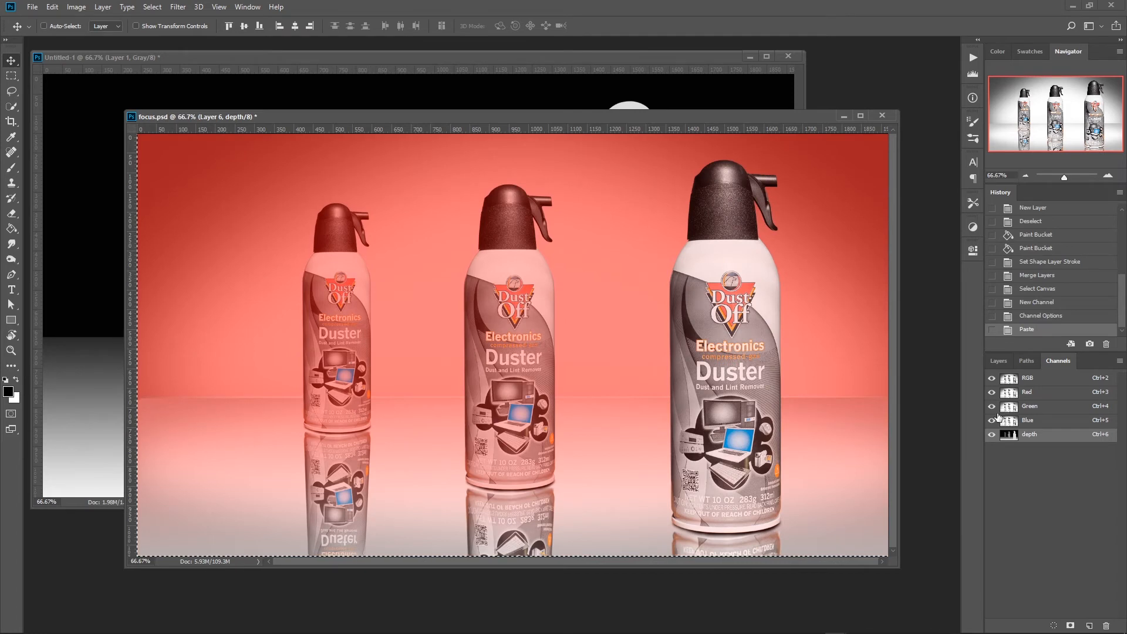
{"action": "left_click", "coordinate": [992, 378]}
{"action": "left_click", "coordinate": [992, 378]}
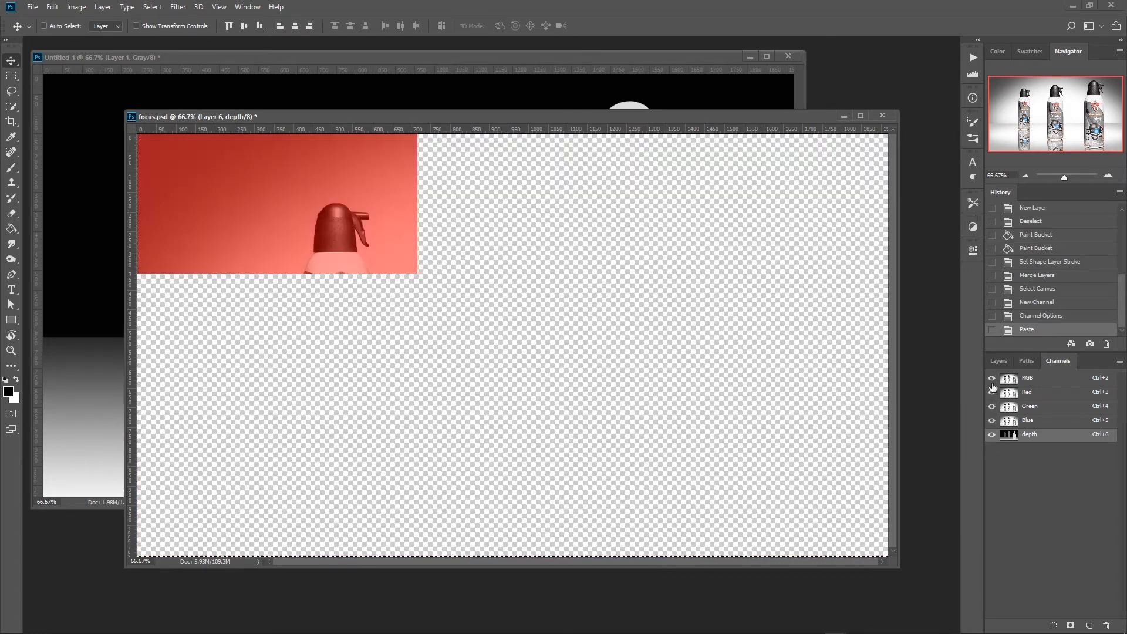
{"action": "left_click", "coordinate": [991, 434]}
Step: Make the Group 3 copy layer active and clear the canvas selection
{"action": "left_click", "coordinate": [998, 361]}
{"action": "left_click_drag", "start_coordinate": [1042, 429], "coordinate": [1066, 457]}
{"action": "left_click", "coordinate": [1056, 444]}
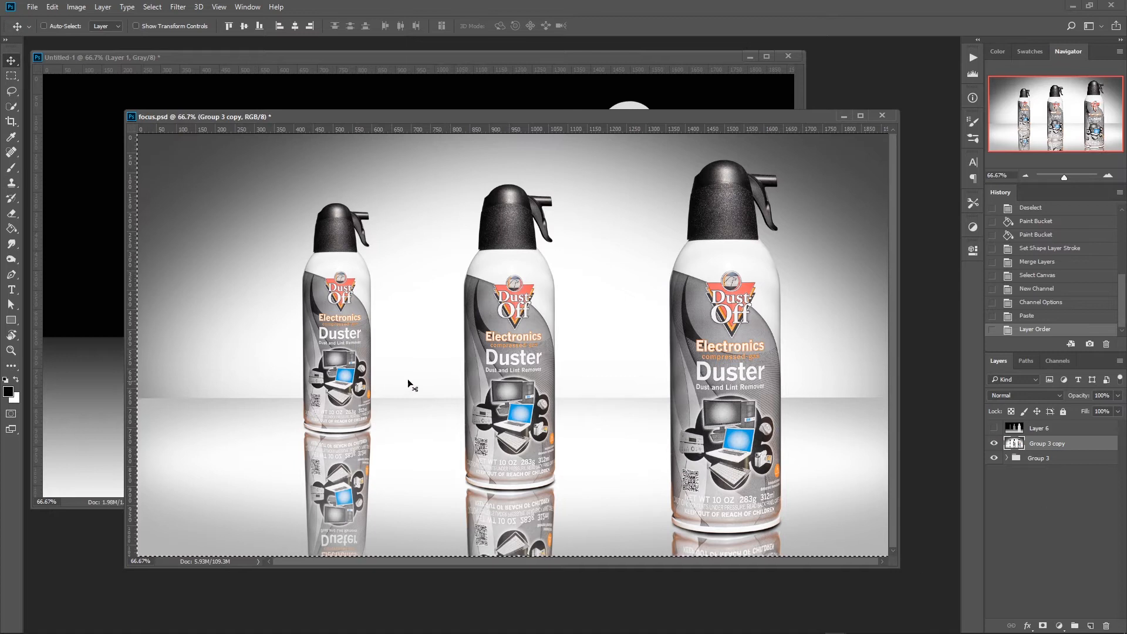
{"action": "key", "text": "ctrl"}
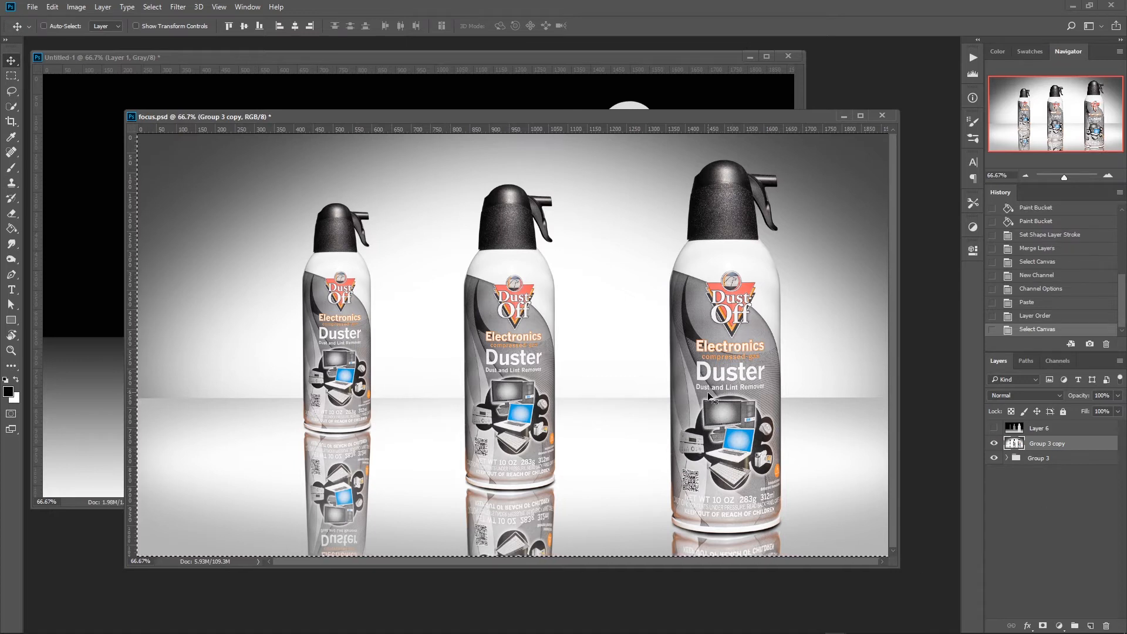
{"action": "key", "text": "ctrl+d"}
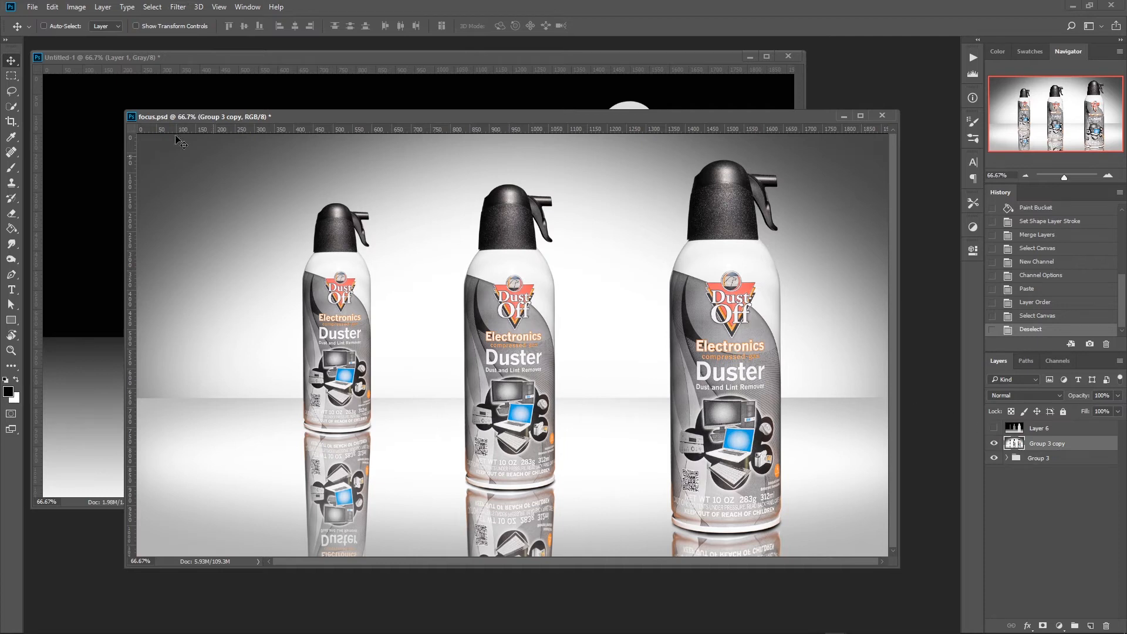
Step: Try a Lens Blur on Group 3 copy with the depth channel as depth map source, setting the focus on the largest can
{"action": "left_click", "coordinate": [177, 7]}
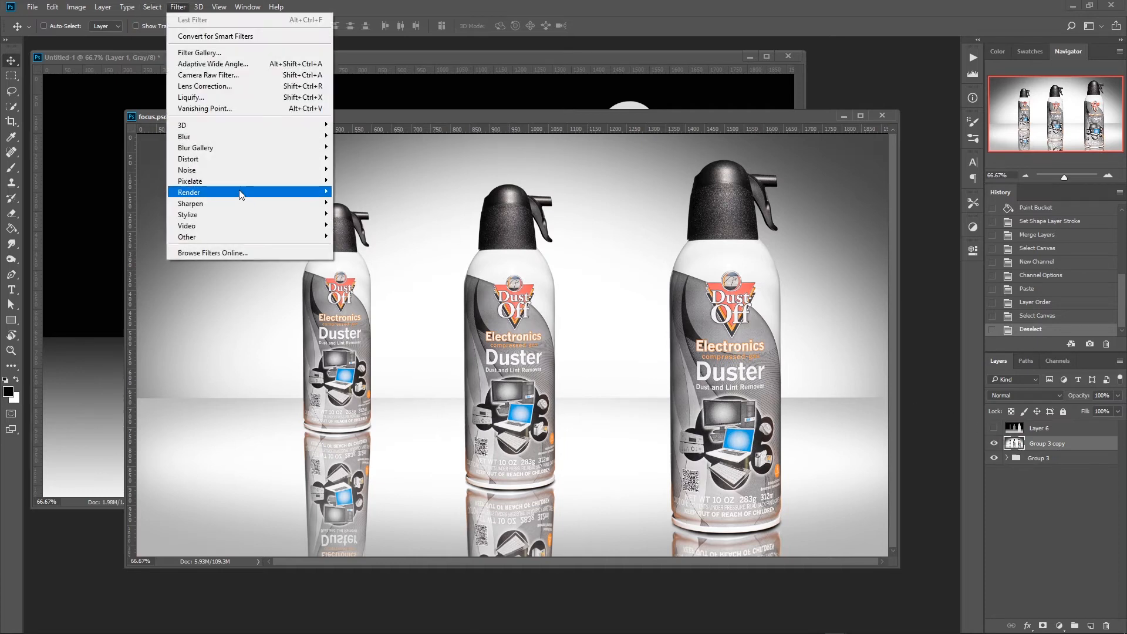
{"action": "mouse_move", "coordinate": [242, 139]}
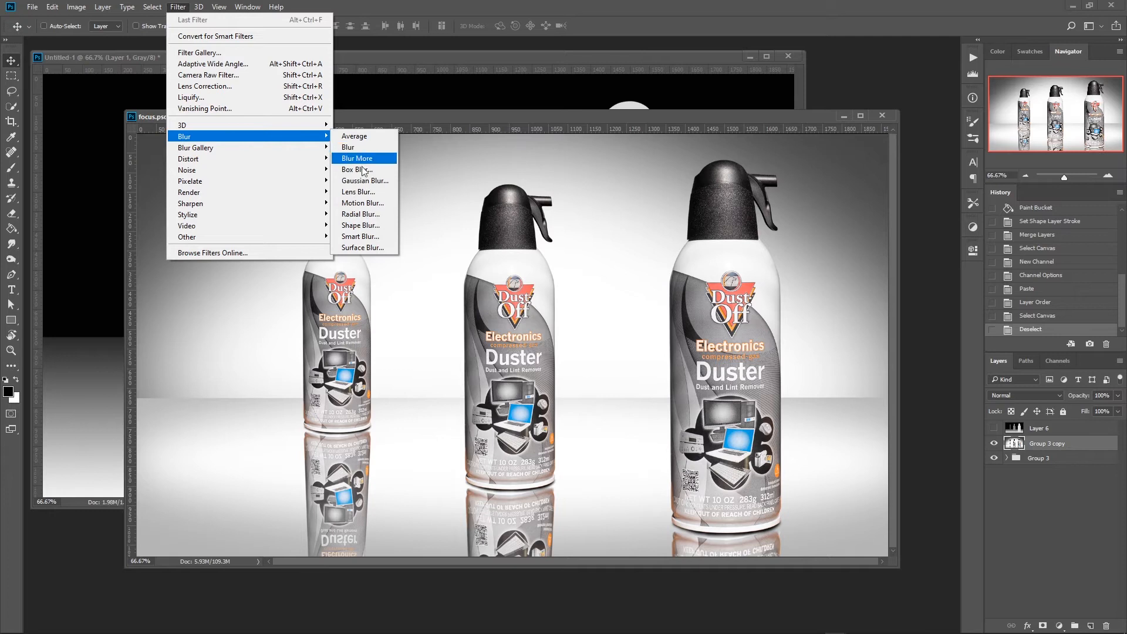
{"action": "left_click", "coordinate": [364, 191]}
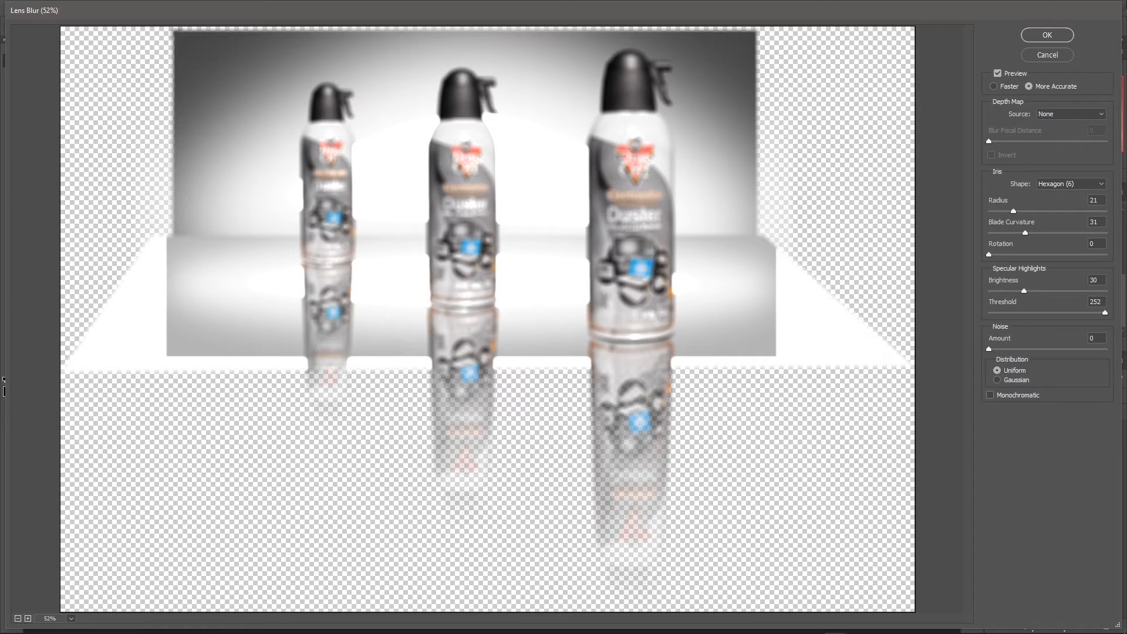
{"action": "left_click", "coordinate": [1080, 112]}
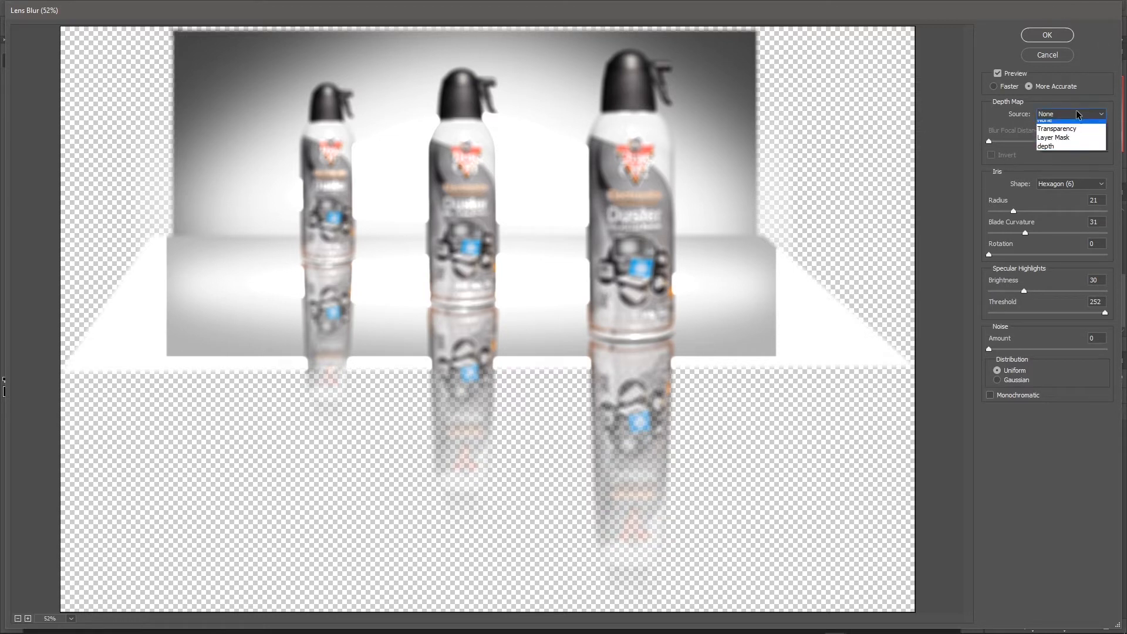
{"action": "left_click", "coordinate": [1064, 151]}
{"action": "left_click", "coordinate": [629, 161]}
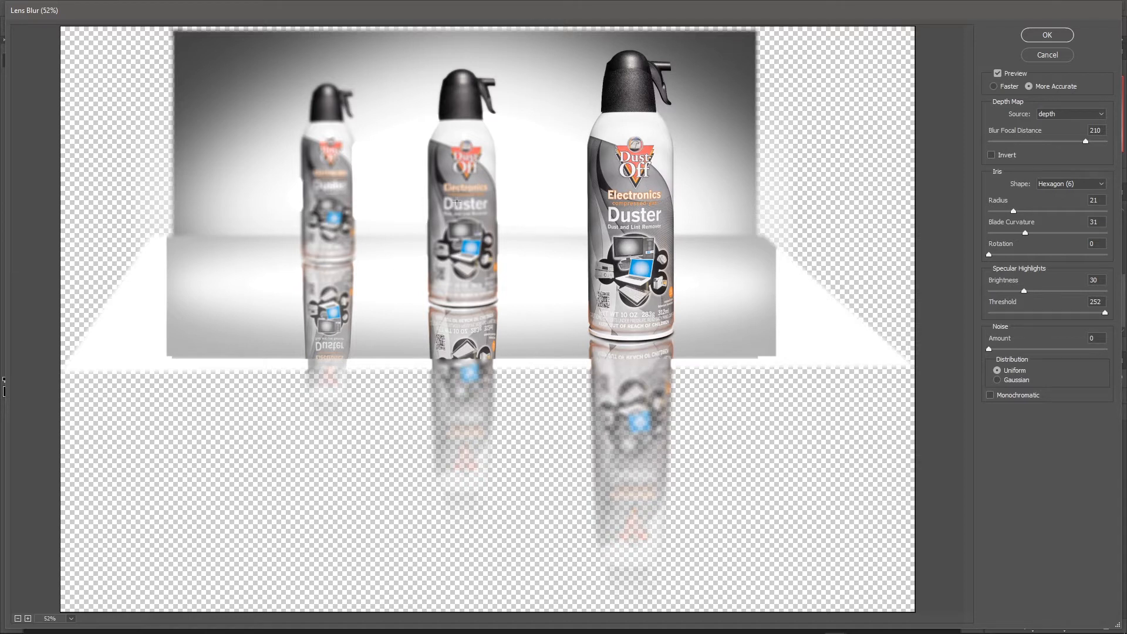
{"action": "left_click", "coordinate": [1047, 35]}
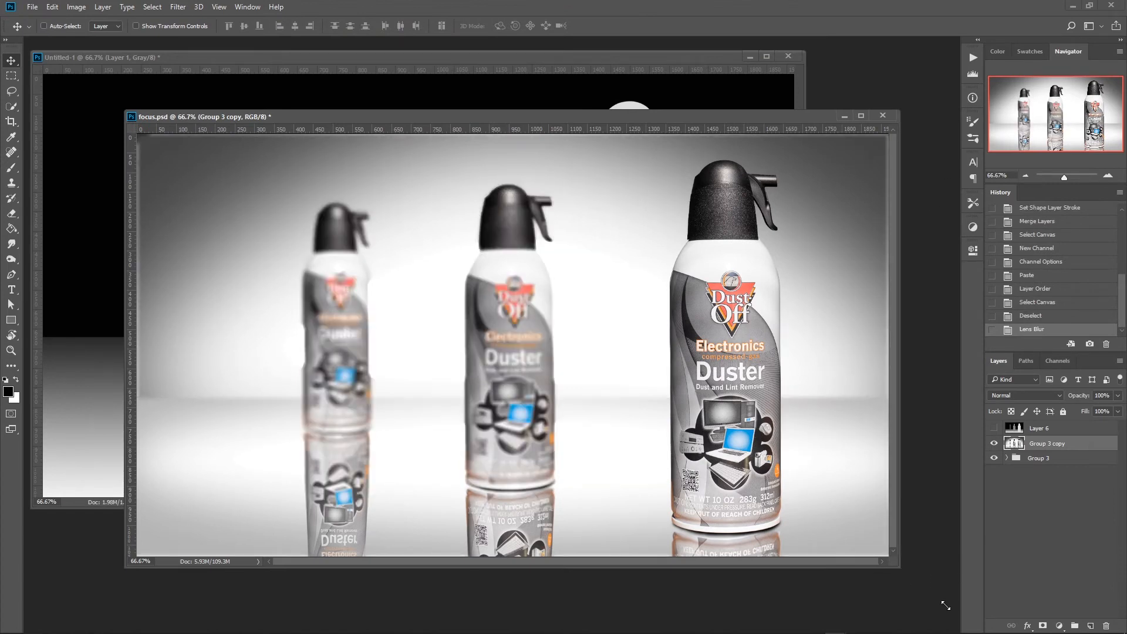
Step: Undo the Lens Blur and hide the Group 3 layer group
{"action": "left_click_drag", "start_coordinate": [898, 567], "coordinate": [952, 610]}
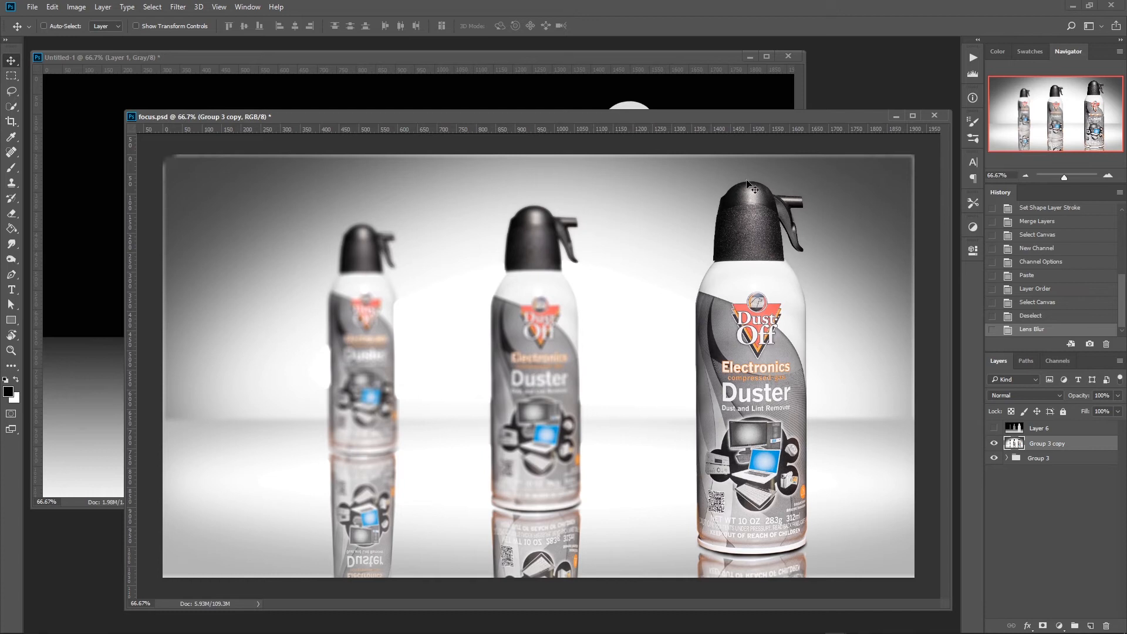
{"action": "key", "text": "ctrl+z"}
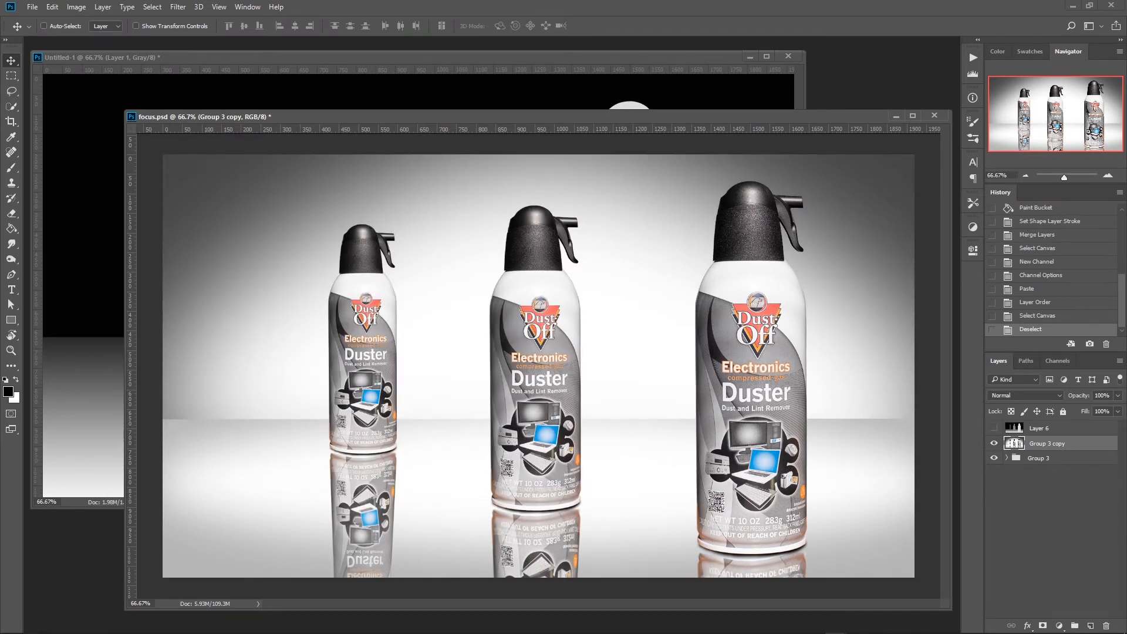
{"action": "left_click", "coordinate": [996, 459]}
{"action": "left_click", "coordinate": [995, 458]}
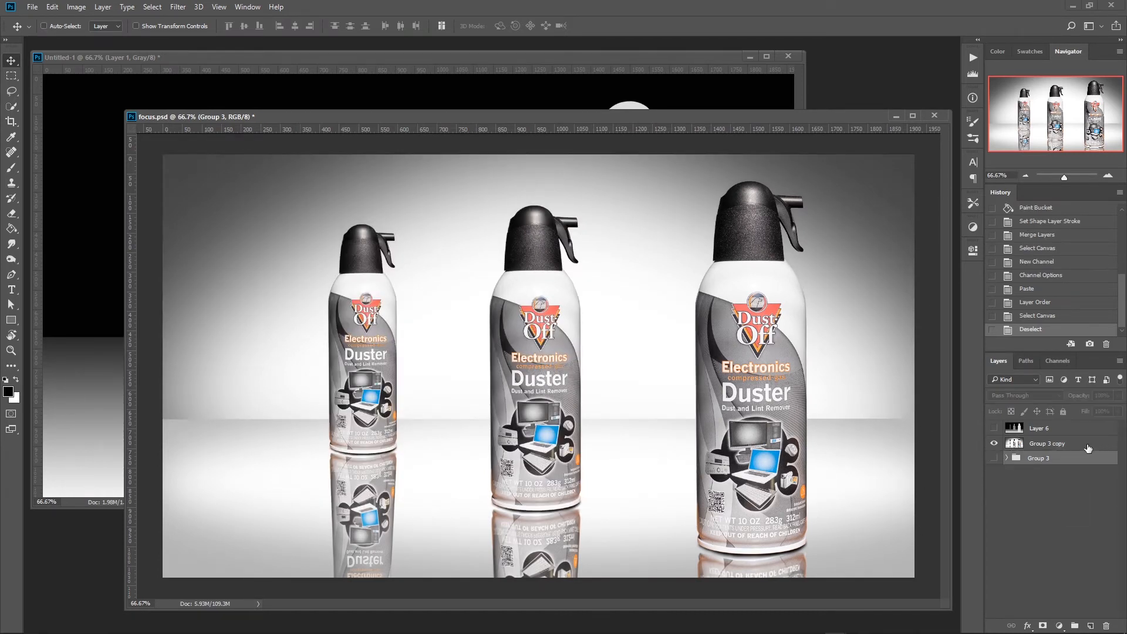
{"action": "left_click_drag", "start_coordinate": [733, 117], "coordinate": [719, 82]}
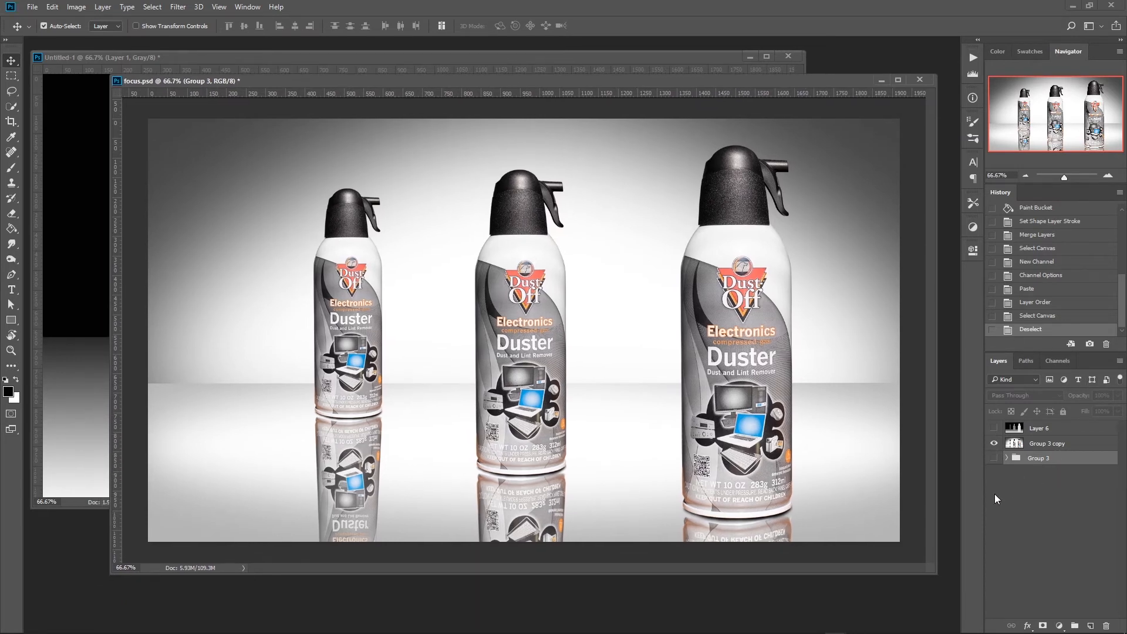
Step: Save the document as a new Photoshop file in the GFX folder, adding 2 to the name focus
{"action": "key", "text": "ctrl+shift+s"}
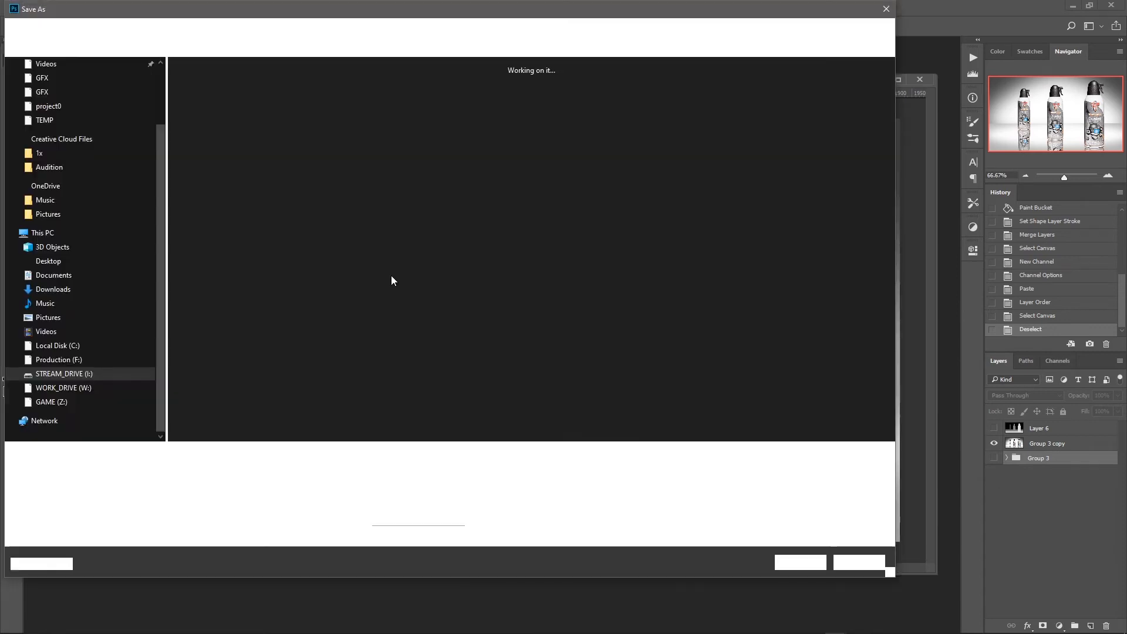
{"action": "key", "text": "Left"}
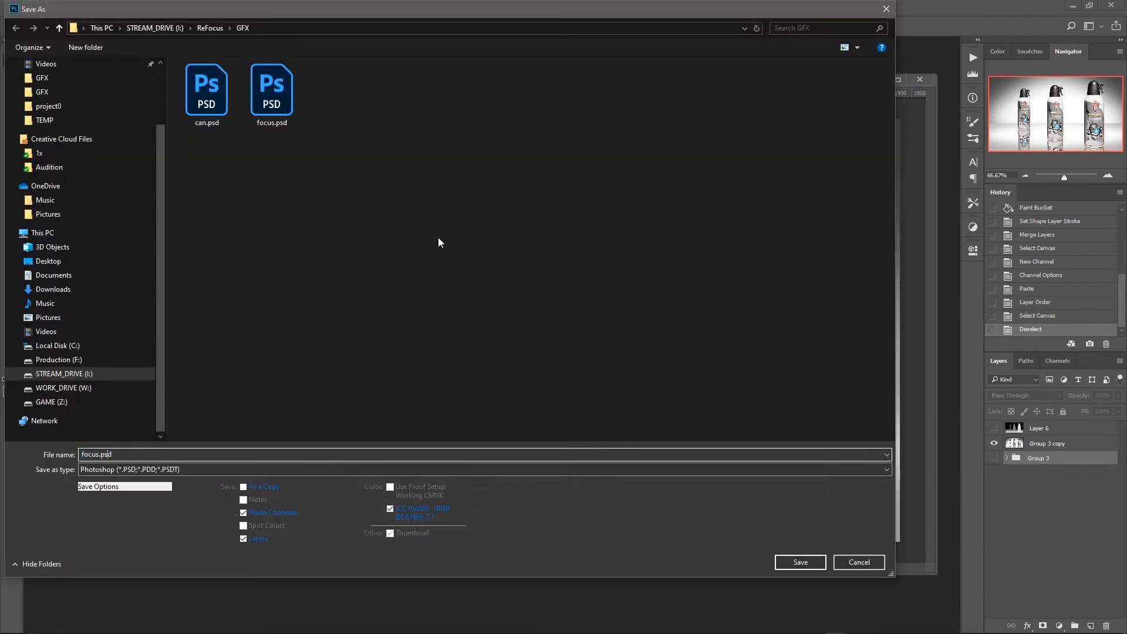
{"action": "type", "text": "2"}
{"action": "key", "text": "Return"}
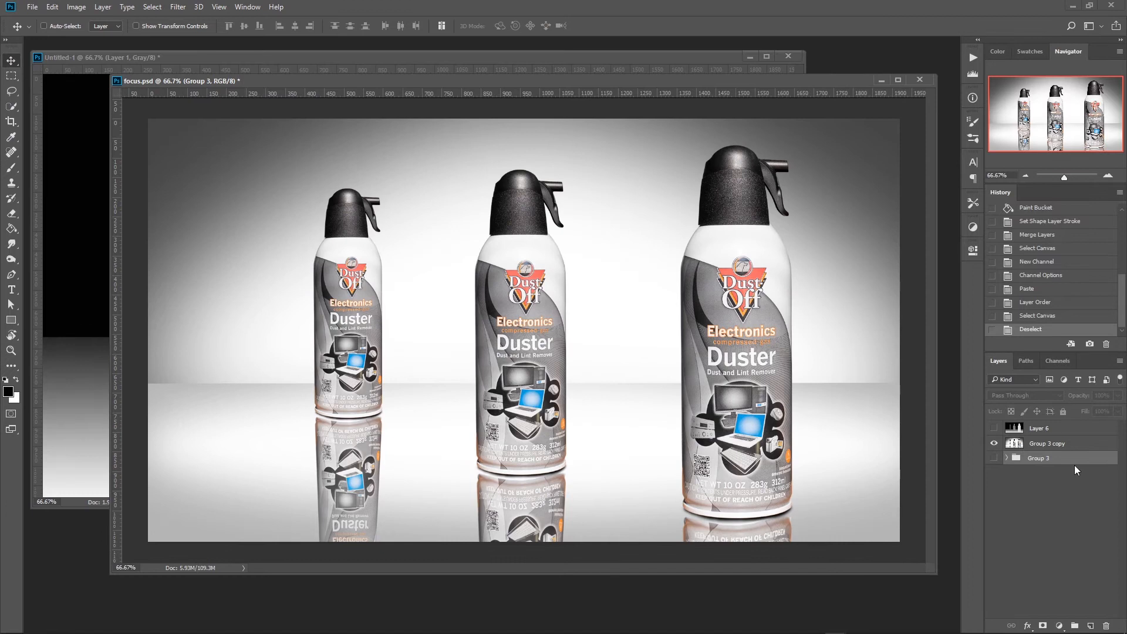
Step: Delete the Group 3 layer group together with its contents, and crop the image to the canvas bounds
{"action": "left_click", "coordinate": [1106, 626]}
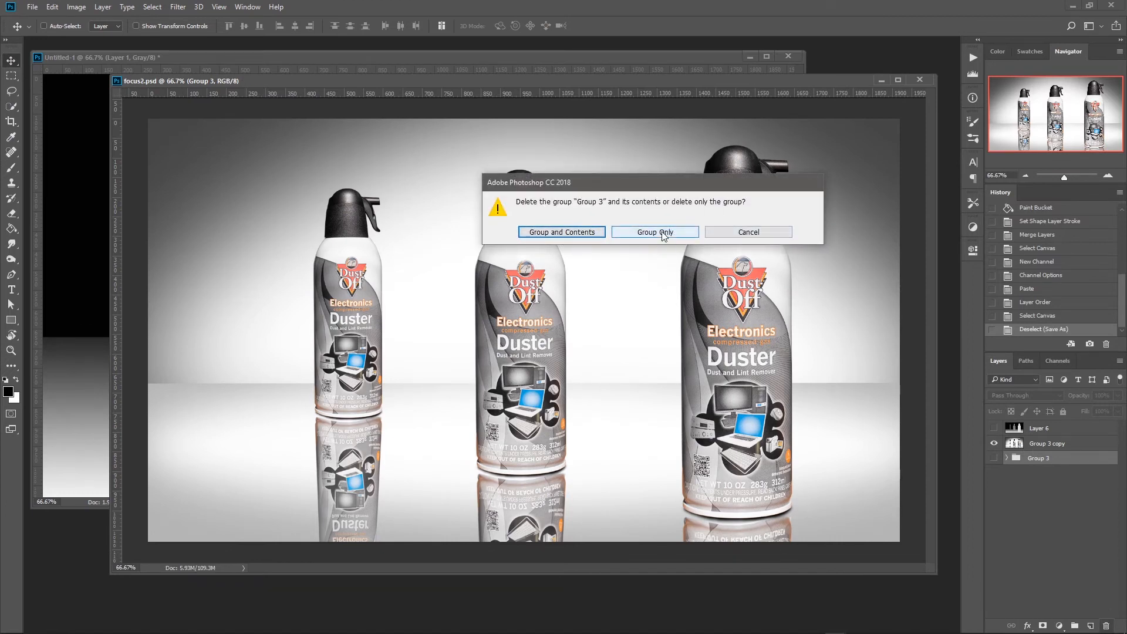
{"action": "left_click", "coordinate": [550, 232]}
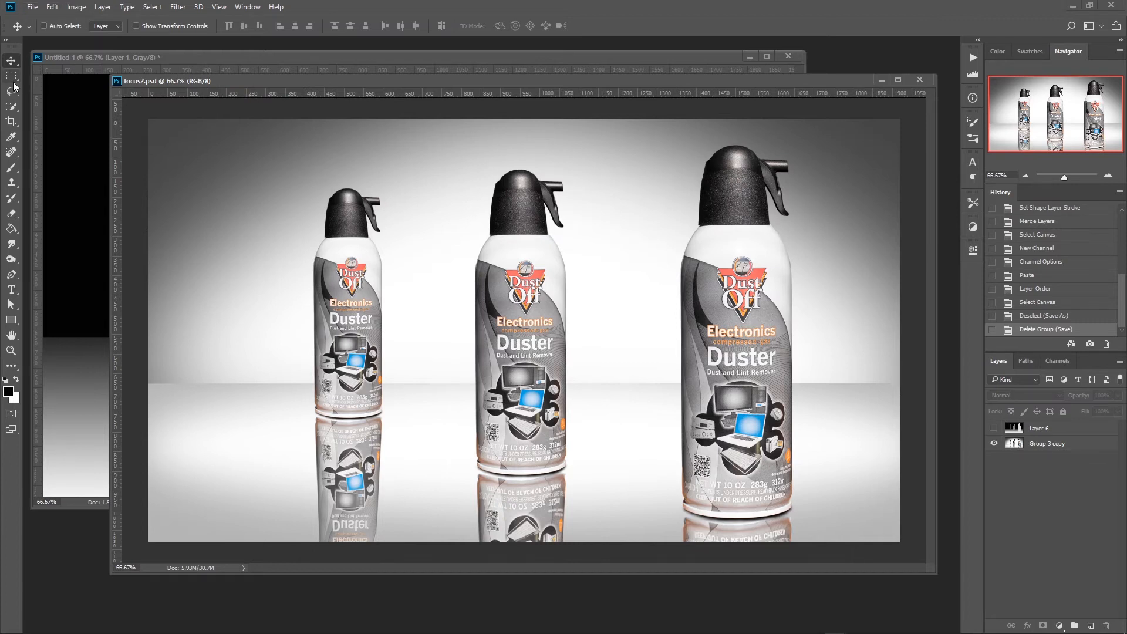
{"action": "left_click", "coordinate": [11, 122]}
{"action": "key", "text": "Return"}
{"action": "left_click", "coordinate": [11, 60]}
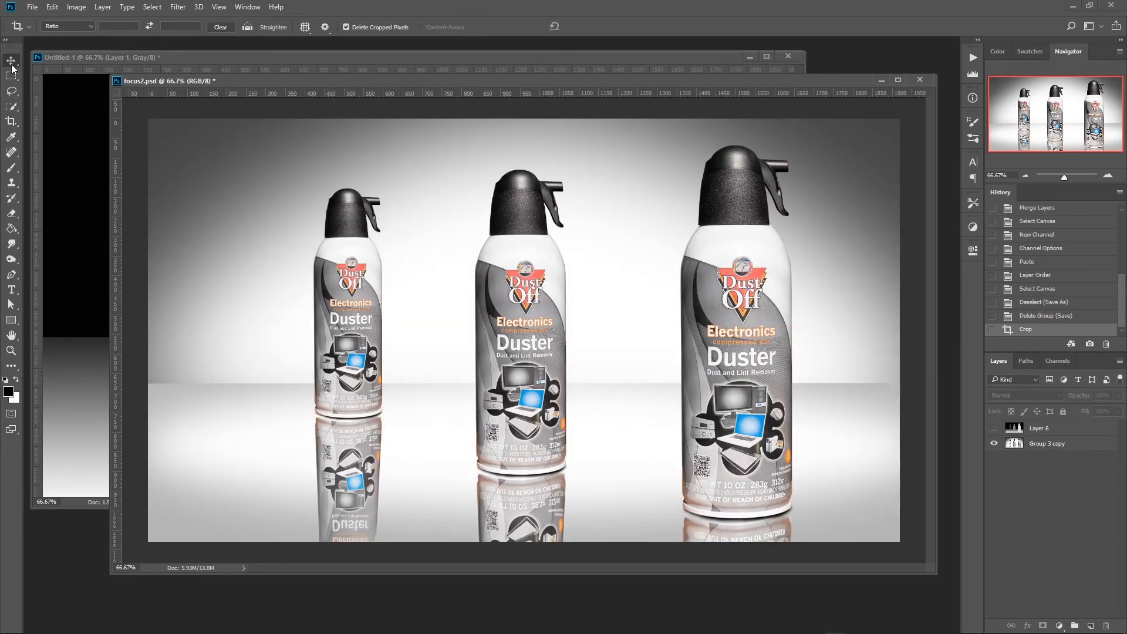
Step: Apply a Lens Blur to Group 3 copy with the depth channel as depth map source, focusing on the largest can
{"action": "left_click", "coordinate": [177, 7]}
{"action": "left_click", "coordinate": [1072, 437]}
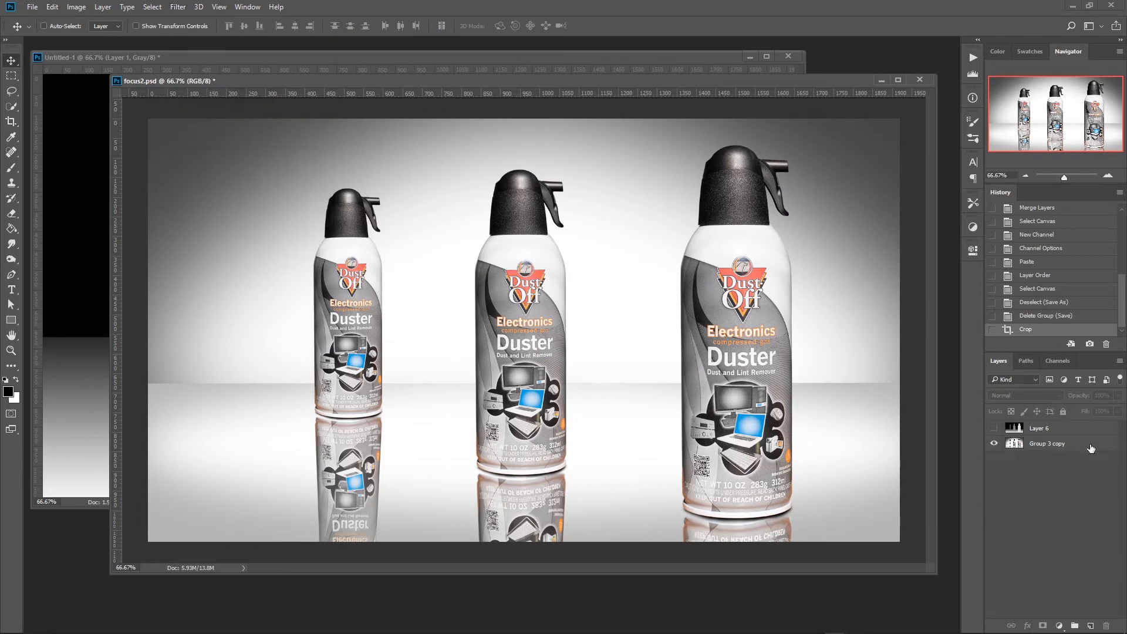
{"action": "left_click", "coordinate": [1091, 448]}
{"action": "left_click", "coordinate": [178, 7]}
{"action": "mouse_move", "coordinate": [223, 133]}
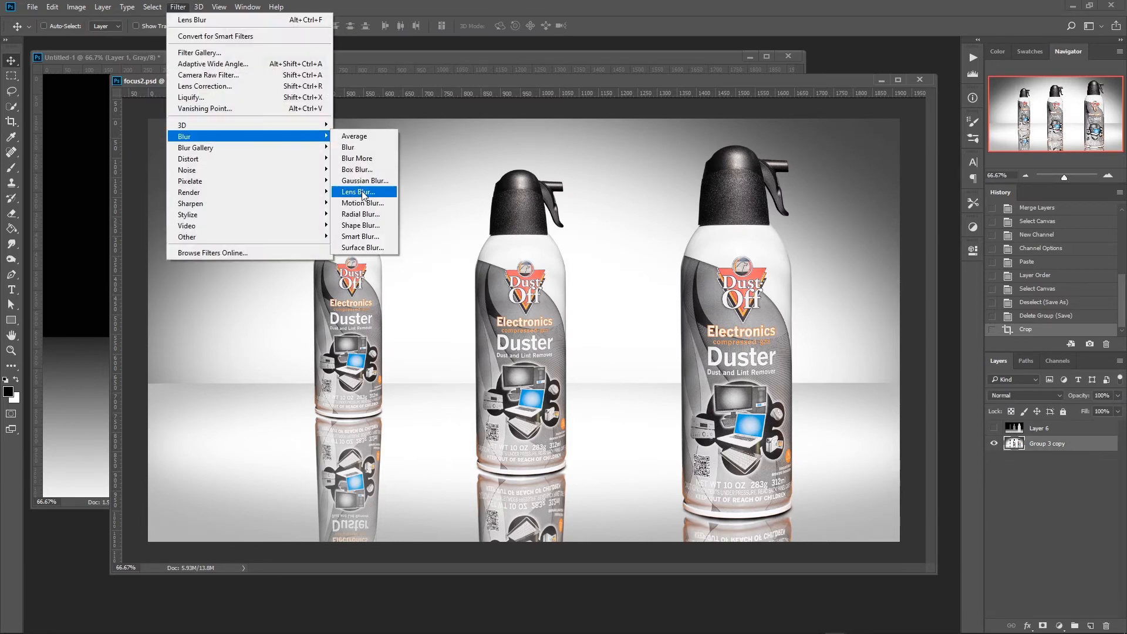
{"action": "left_click", "coordinate": [364, 193]}
{"action": "left_click", "coordinate": [438, 301]}
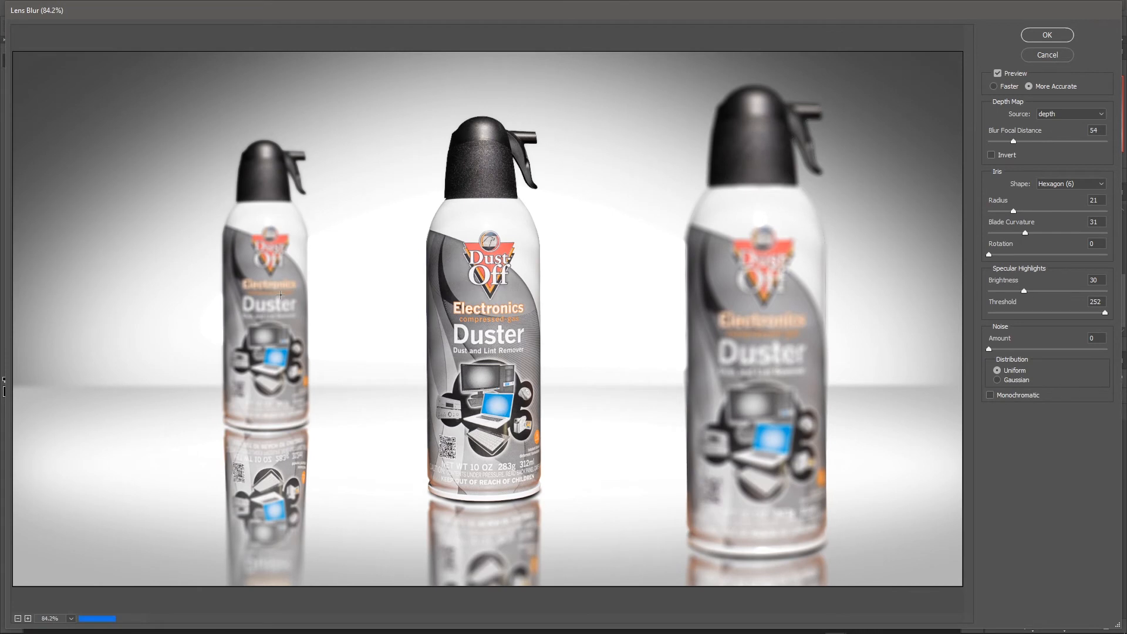
{"action": "left_click", "coordinate": [479, 315]}
{"action": "left_click", "coordinate": [1045, 38]}
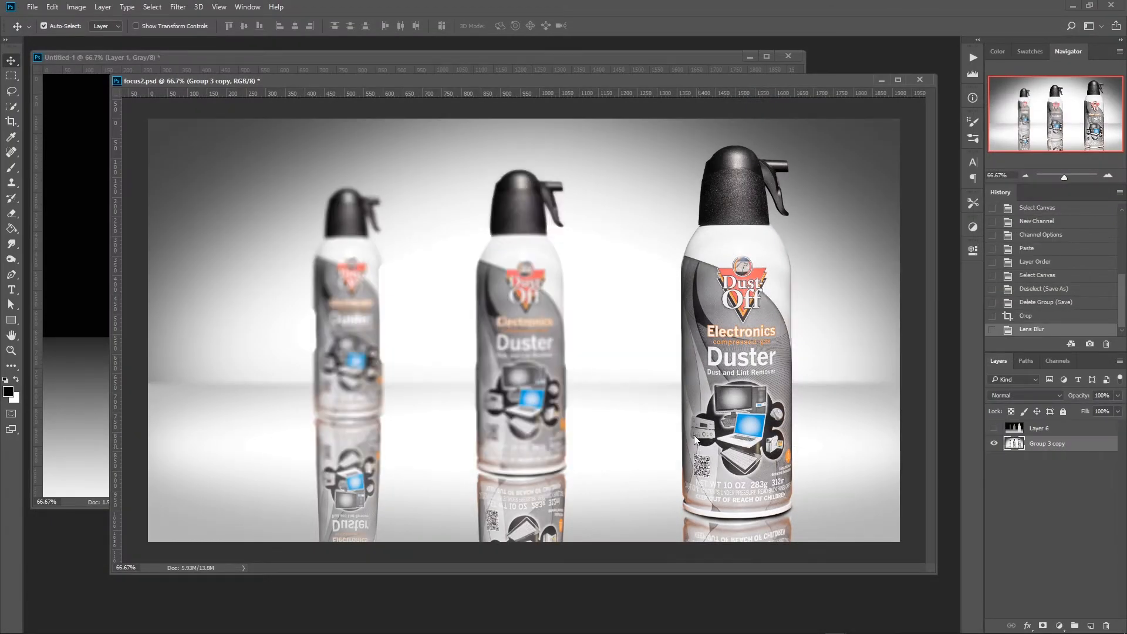
Step: Save the blurred image as a JPEG named front in the GFX folder
{"action": "key", "text": "ctrl+shift+s"}
{"action": "left_click", "coordinate": [252, 469]}
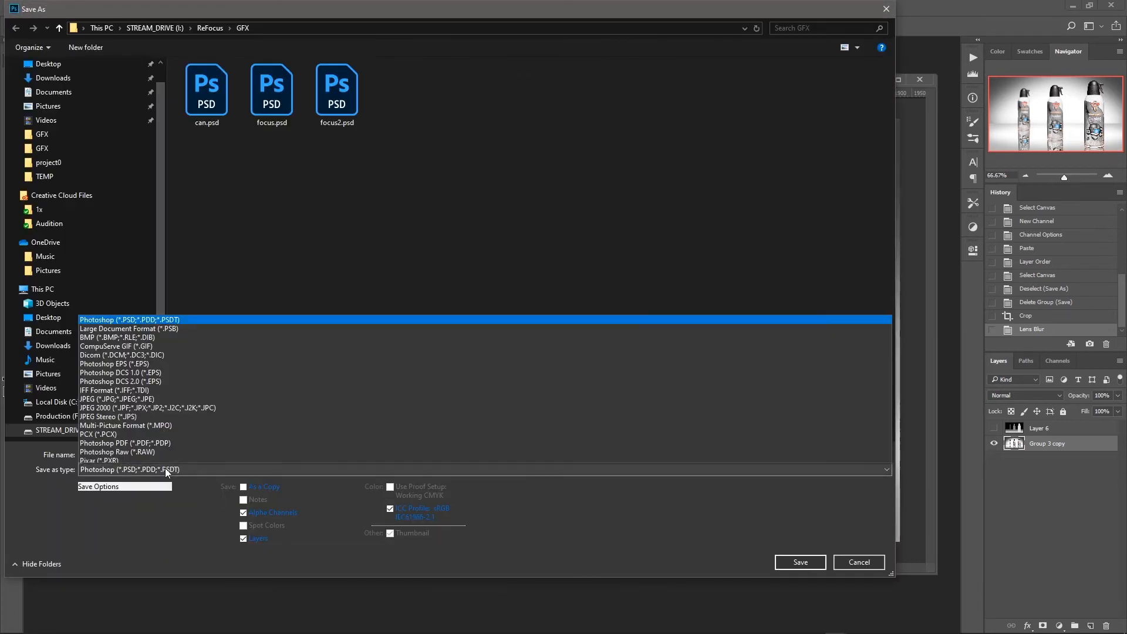
{"action": "left_click", "coordinate": [176, 377]}
{"action": "key", "text": "Return"}
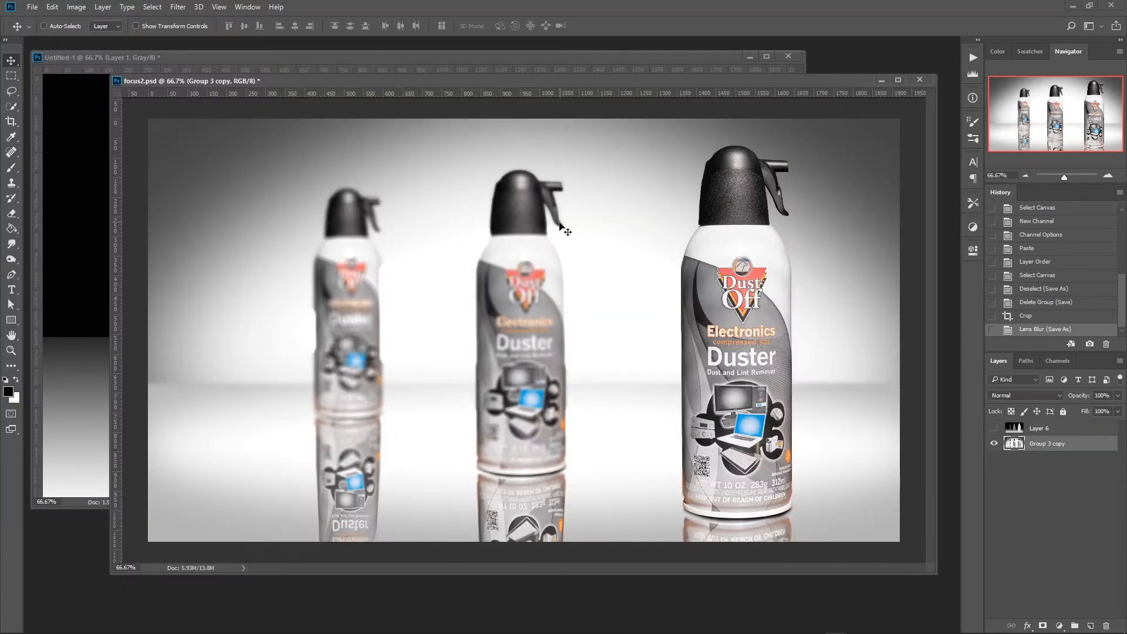
Step: Undo the Lens Blur, deselect the layer and save the document
{"action": "key", "text": "ctrl+z"}
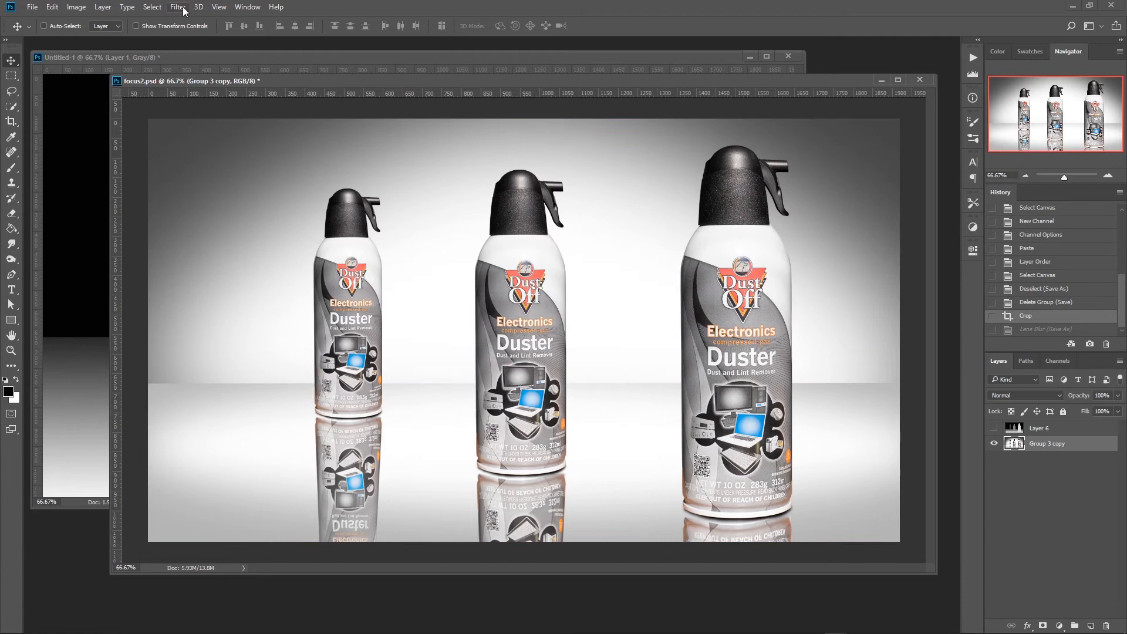
{"action": "left_click", "coordinate": [1085, 576]}
{"action": "key", "text": "ctrl+s"}
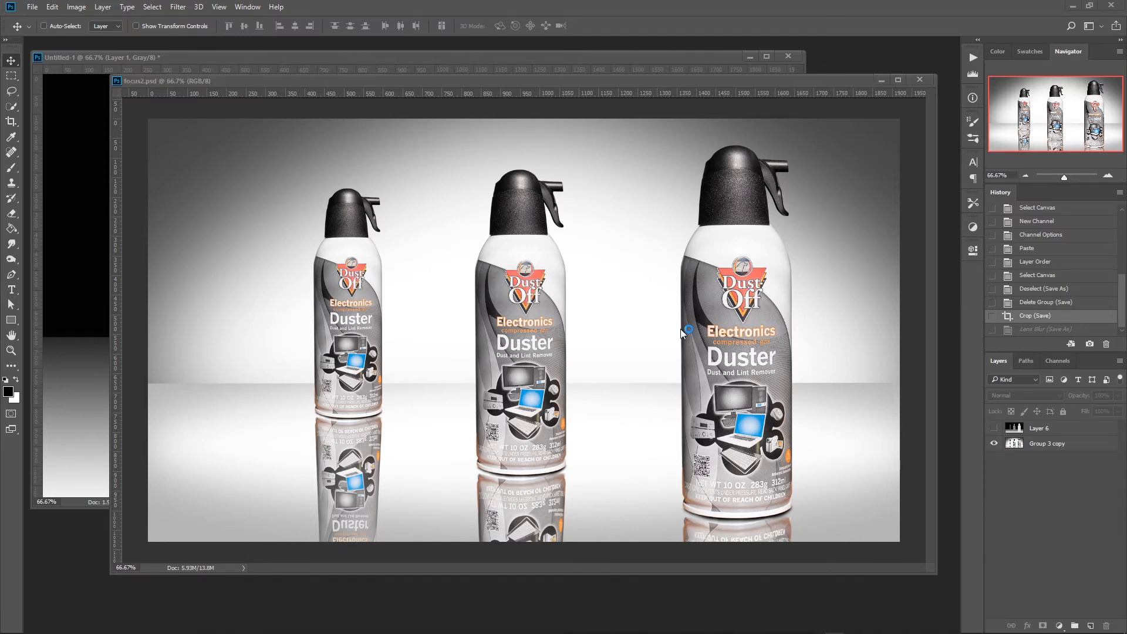
Step: Close the untitled grayscale document without saving it, and save focus2.psd with Layer 6 made visible
{"action": "left_click", "coordinate": [994, 428]}
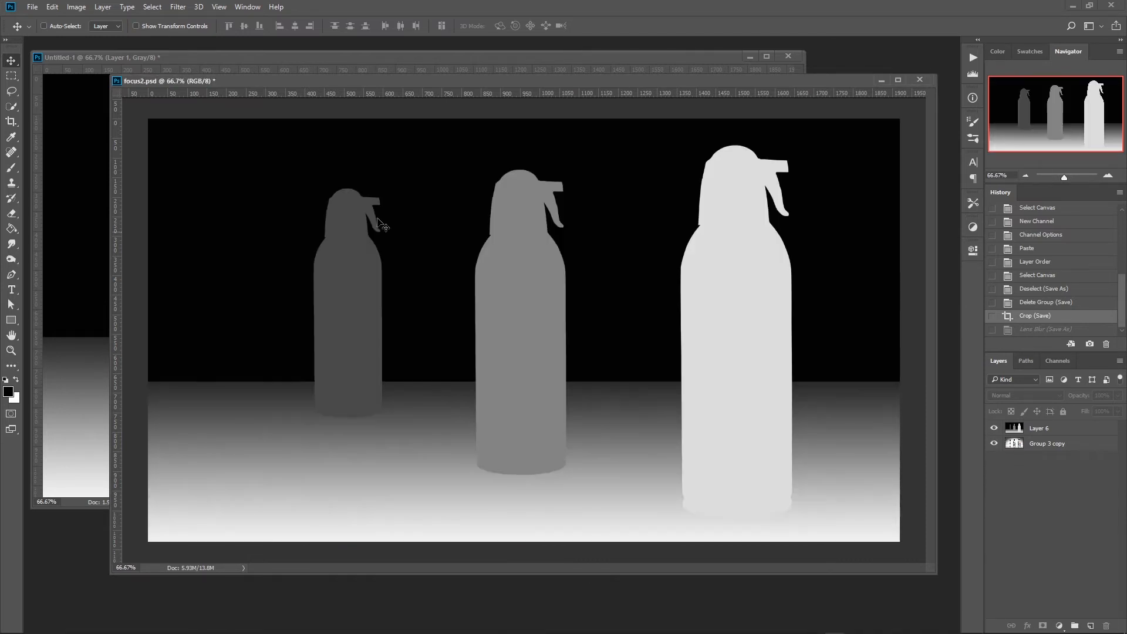
{"action": "left_click", "coordinate": [225, 63]}
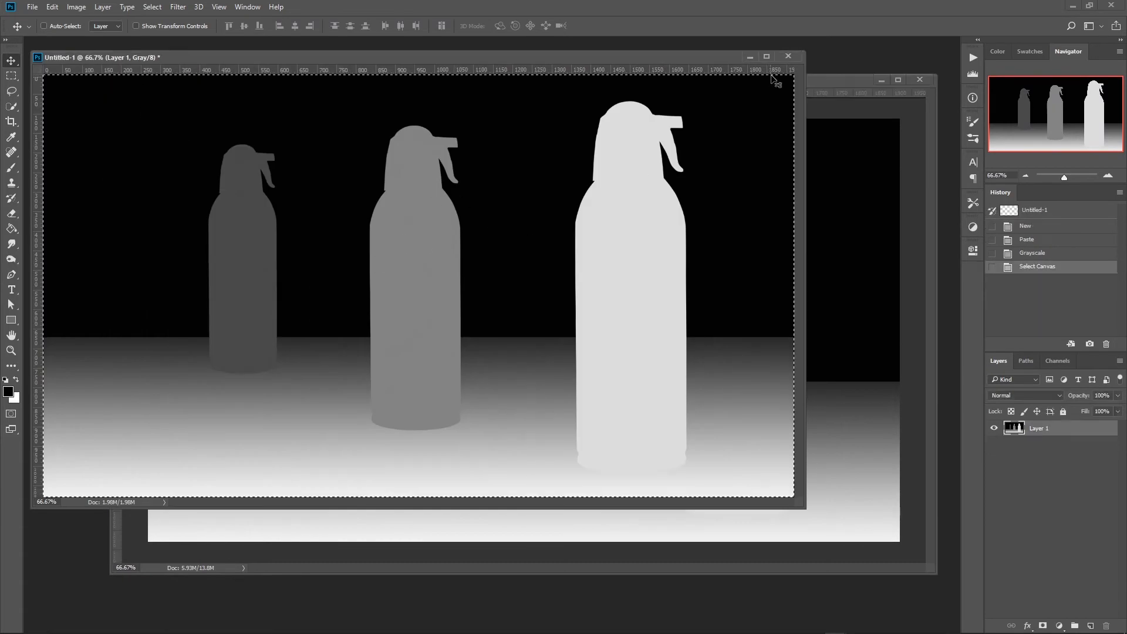
{"action": "left_click", "coordinate": [788, 56]}
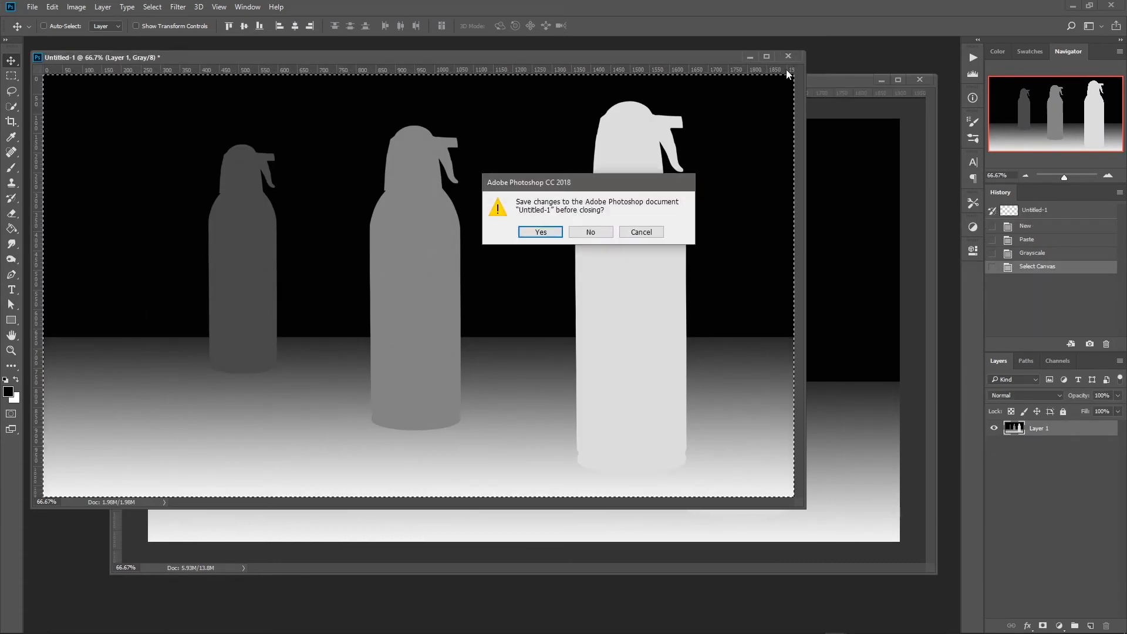
{"action": "left_click", "coordinate": [590, 232]}
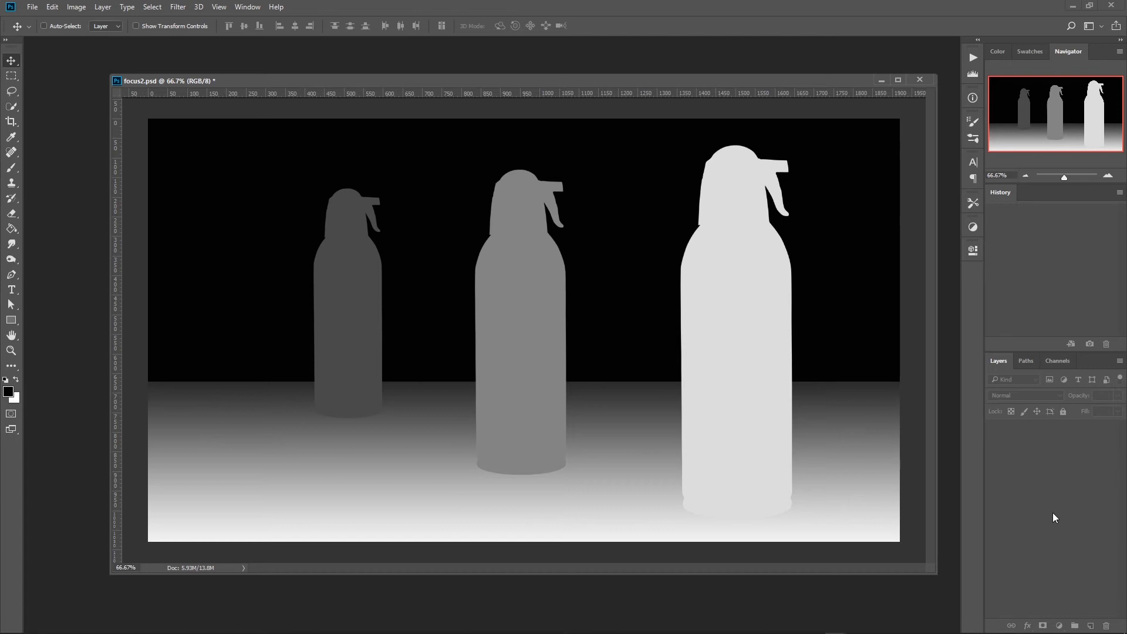
{"action": "key", "text": "ctrl+s"}
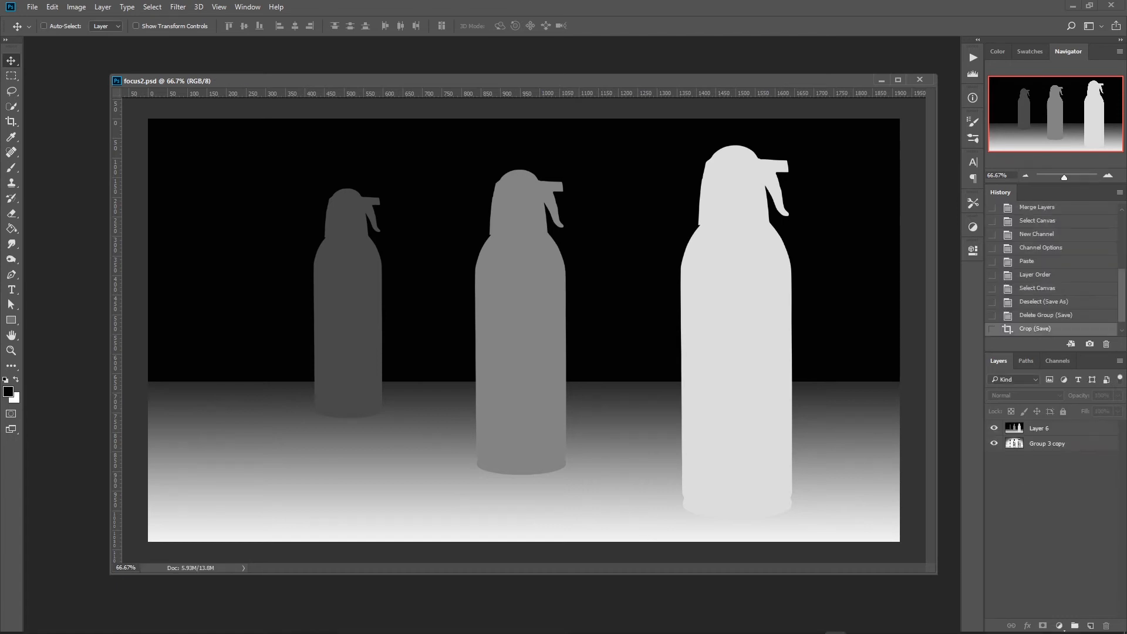
Step: Switch to After Effects and import focus2.psd as Composition - Retain Layer Sizes with editable layer styles
{"action": "mouse_move", "coordinate": [609, 631]}
{"action": "left_click", "coordinate": [576, 624]}
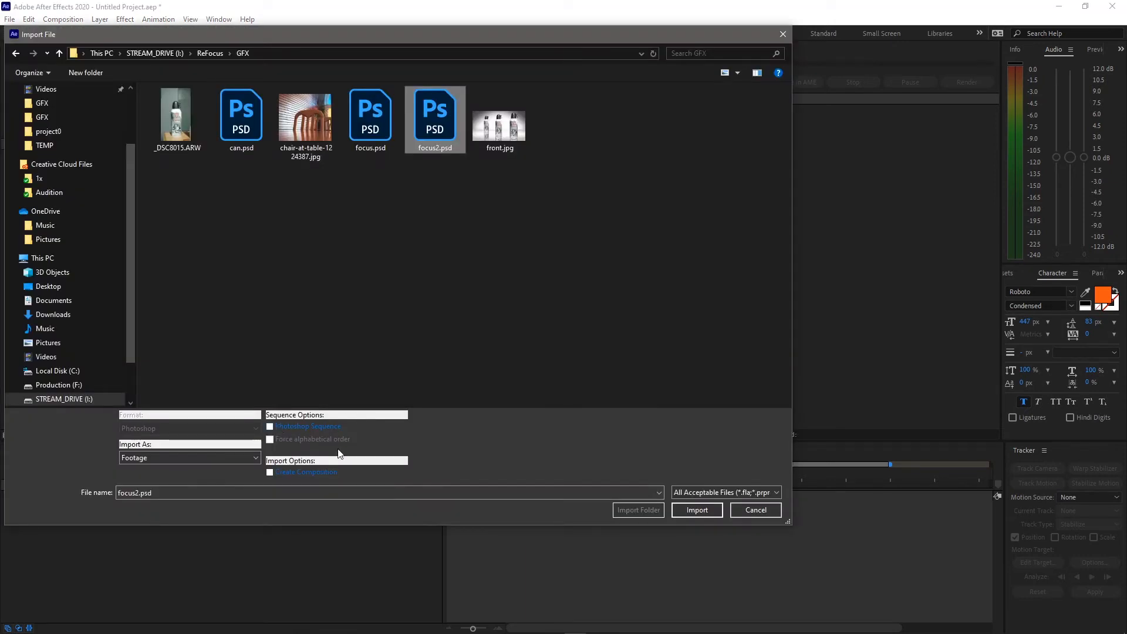
{"action": "left_click", "coordinate": [220, 458]}
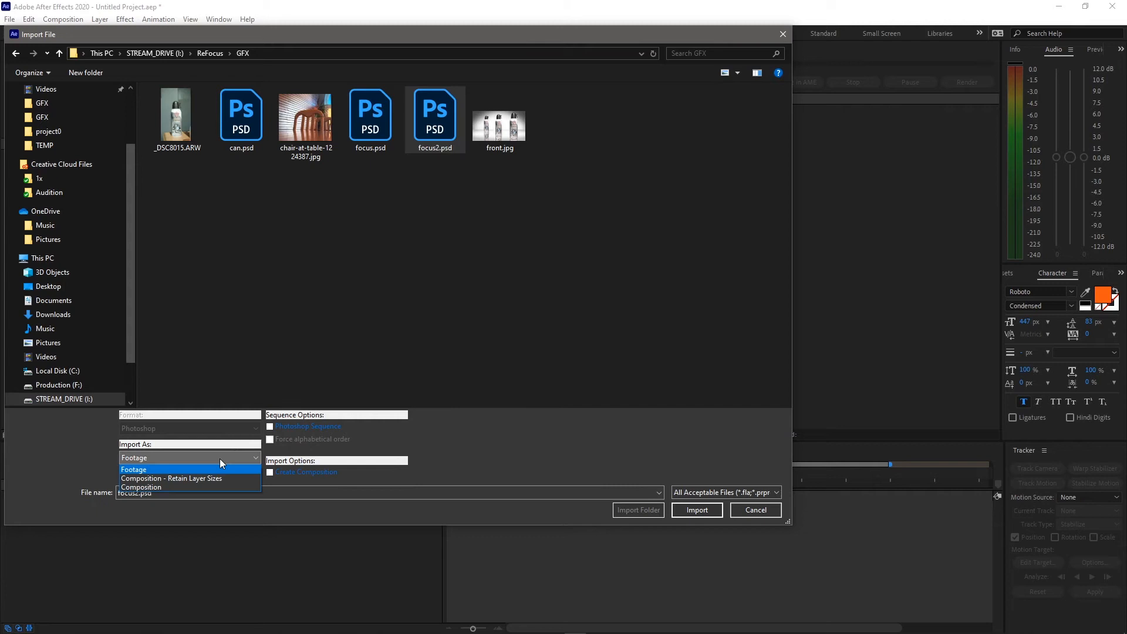
{"action": "left_click", "coordinate": [188, 479]}
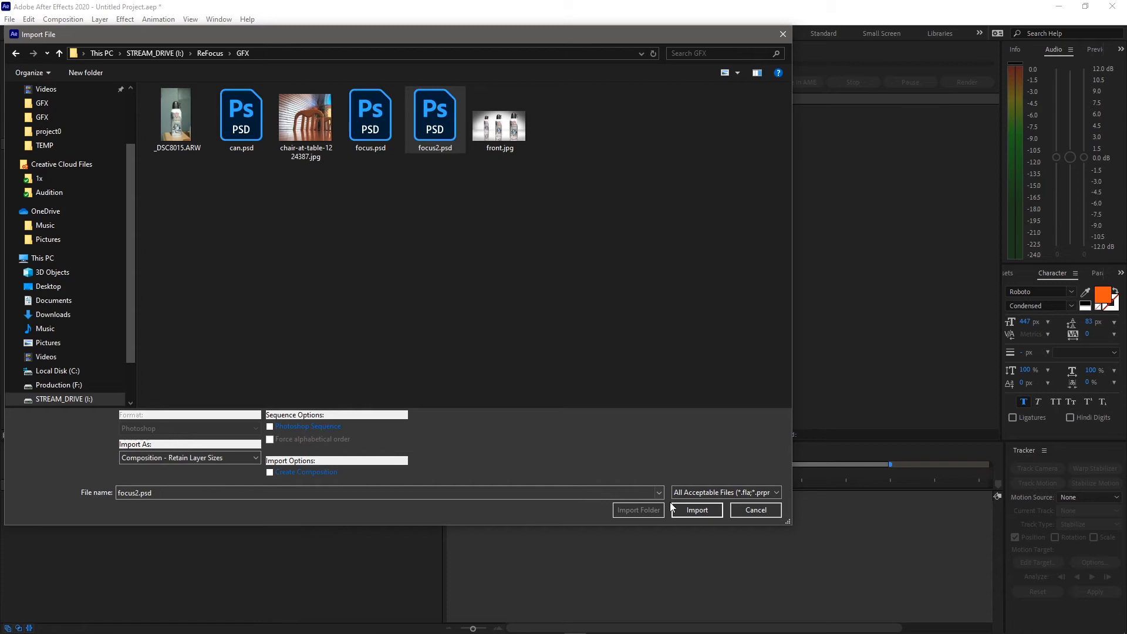
{"action": "left_click", "coordinate": [697, 510]}
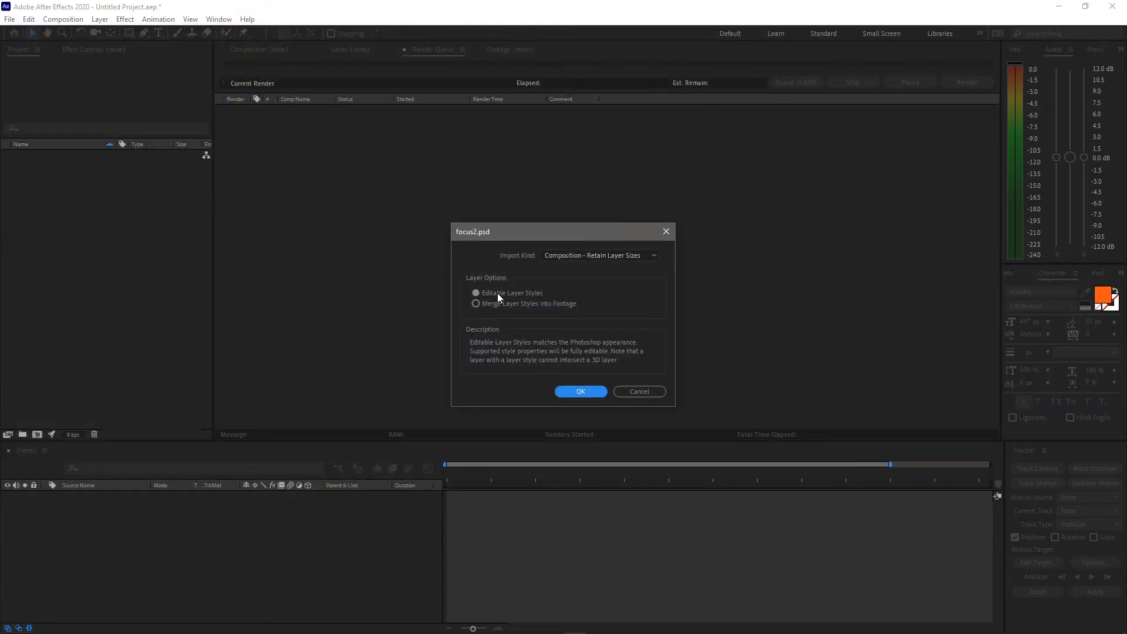
{"action": "left_click", "coordinate": [581, 392]}
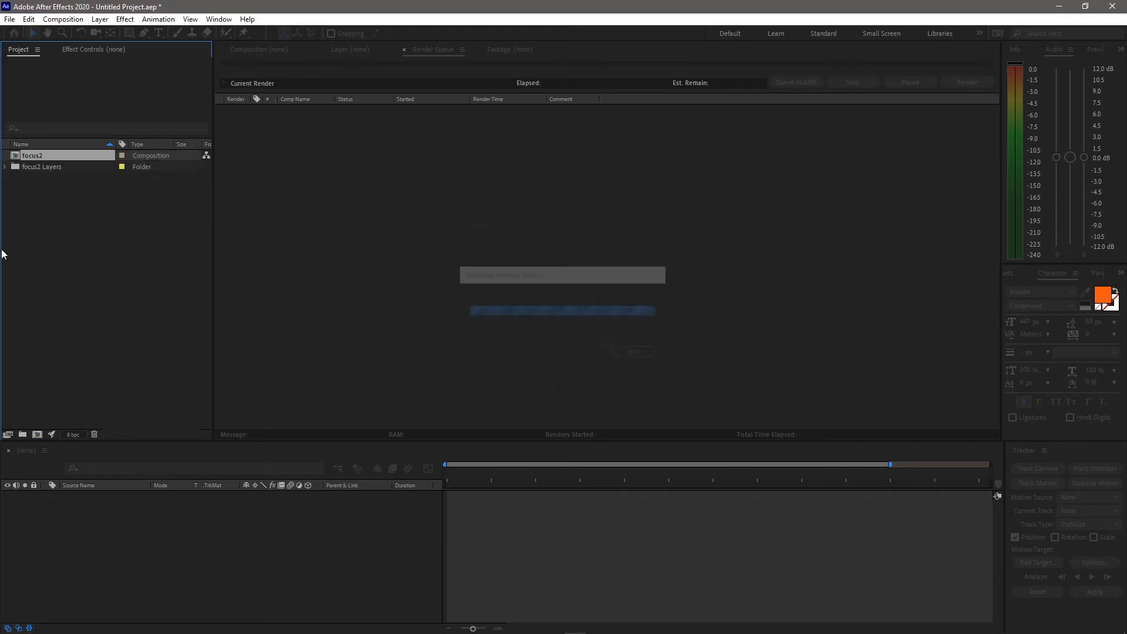
Step: Open the focus2 composition and check the image beneath Layer 6 by switching that layer's visibility off and on
{"action": "double_click", "coordinate": [18, 156]}
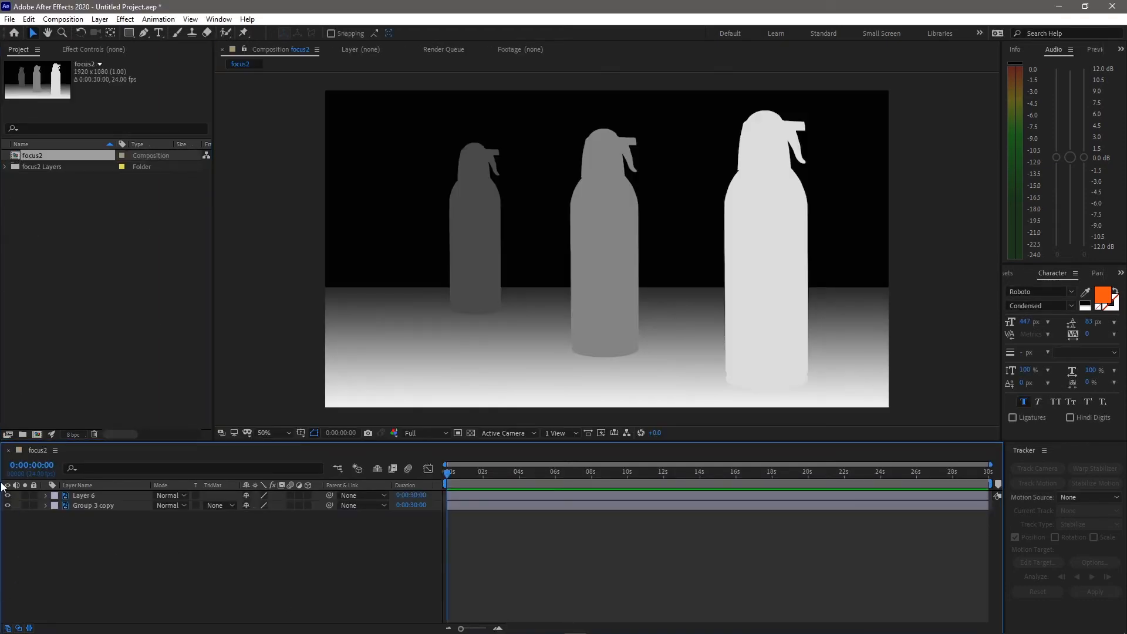
{"action": "left_click", "coordinate": [7, 496]}
{"action": "left_click", "coordinate": [7, 496]}
Step: Search the effects for "len" and apply Camera Lens Blur to the Group 3 copy layer
{"action": "left_click", "coordinate": [85, 50]}
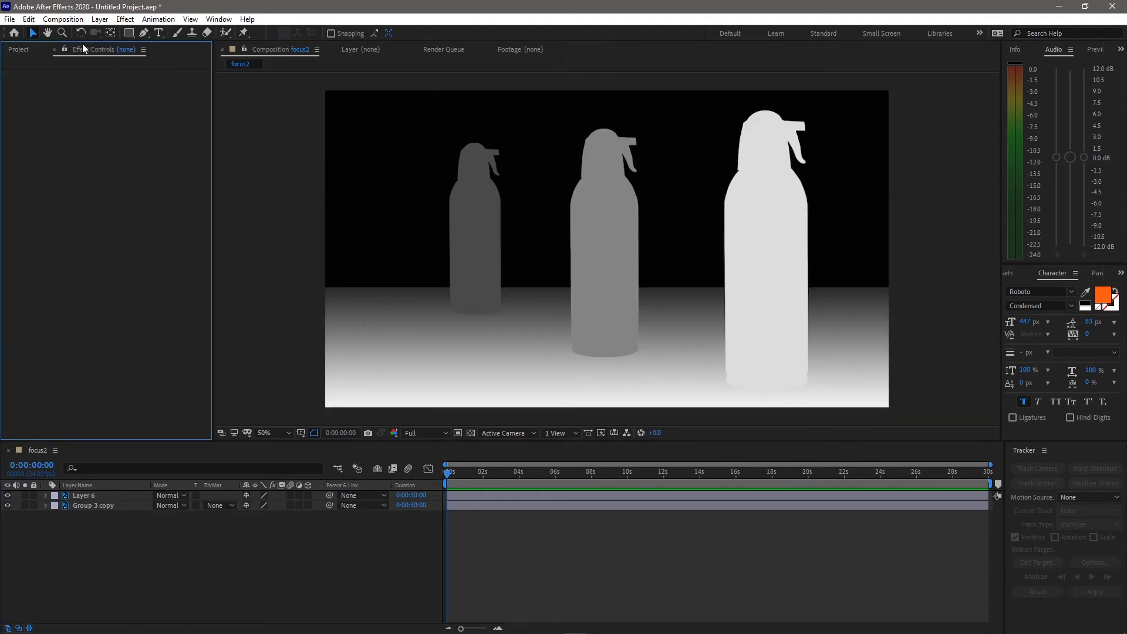
{"action": "left_click", "coordinate": [1010, 273]}
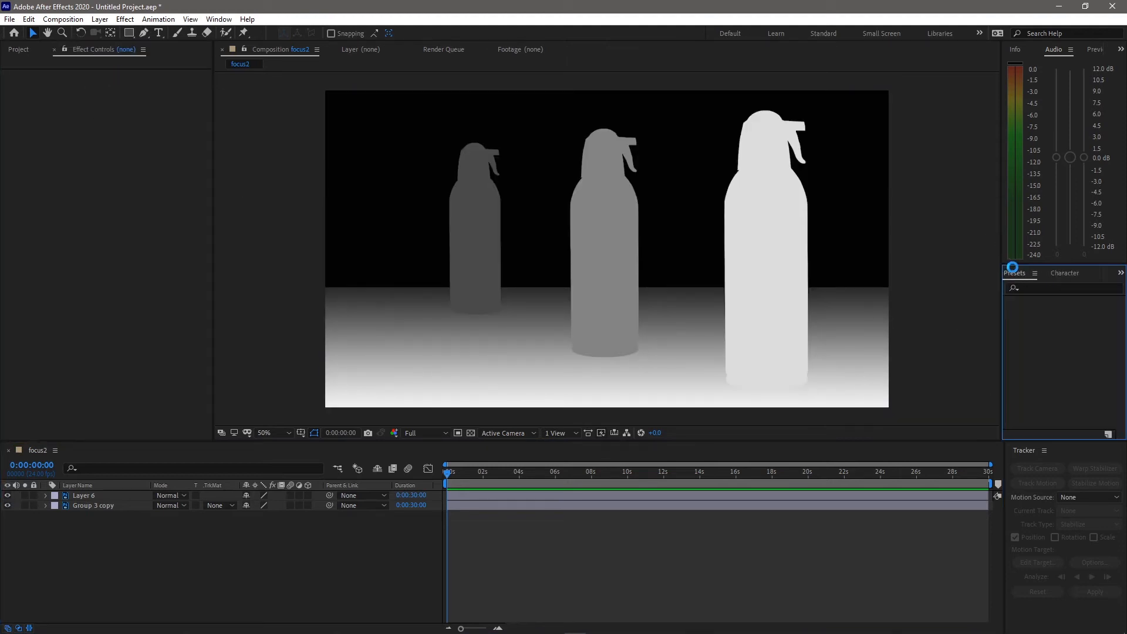
{"action": "left_click", "coordinate": [1050, 290]}
{"action": "type", "text": "len"}
{"action": "left_click_drag", "start_coordinate": [1058, 311], "coordinate": [83, 505]}
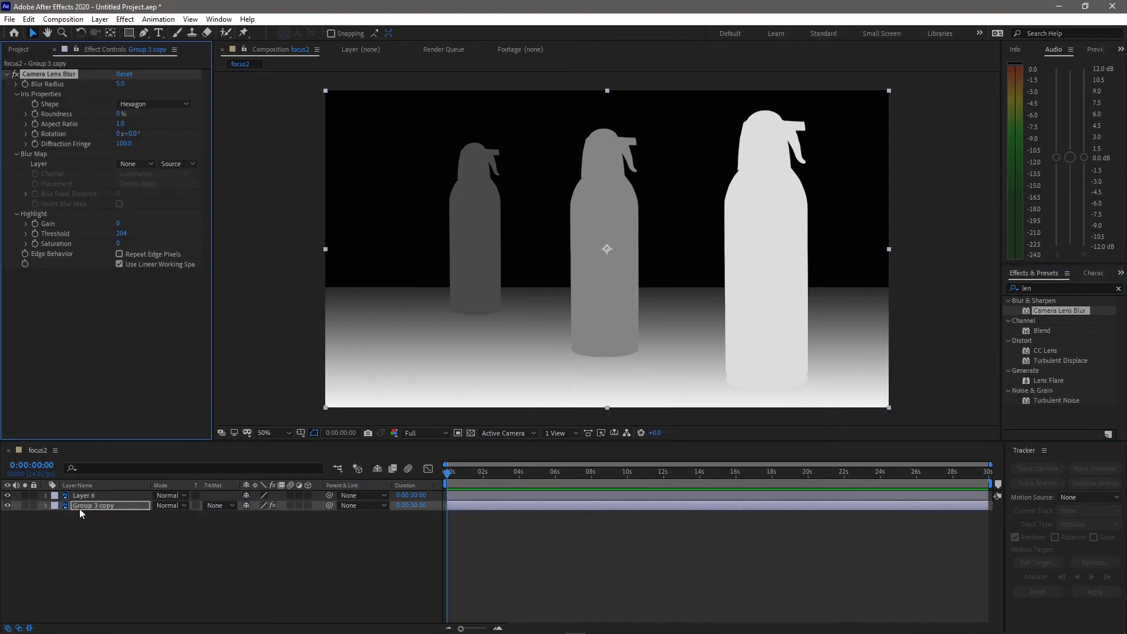
Step: Hide Layer 6 and view the blur map source options of the Camera Lens Blur on Group 3 copy
{"action": "left_click", "coordinate": [91, 495]}
{"action": "left_click", "coordinate": [7, 496]}
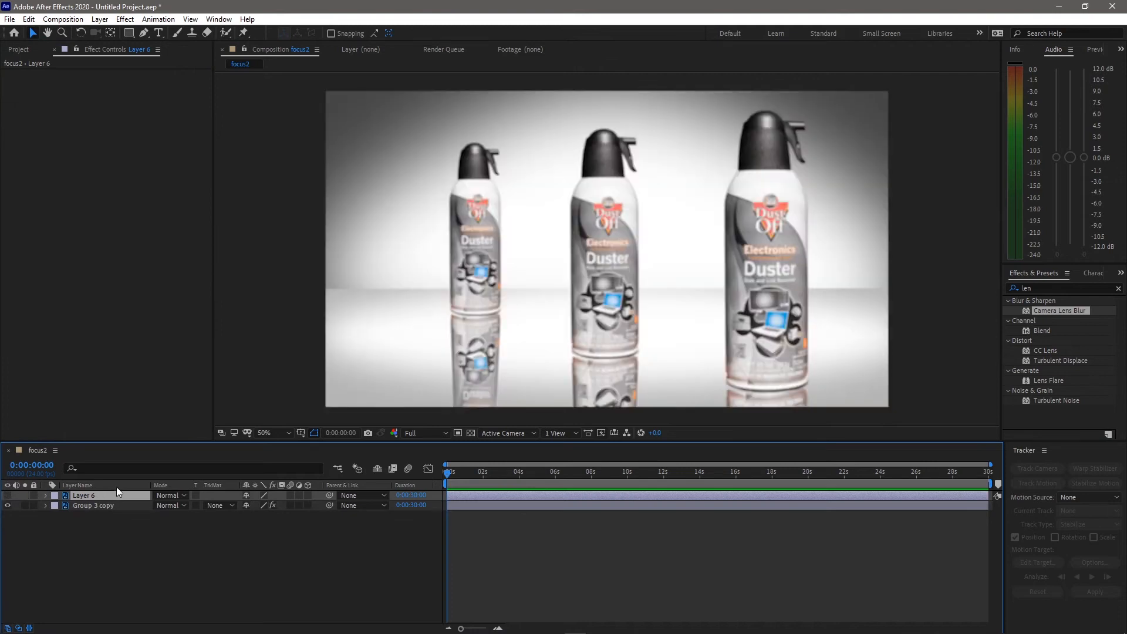
{"action": "left_click", "coordinate": [85, 505]}
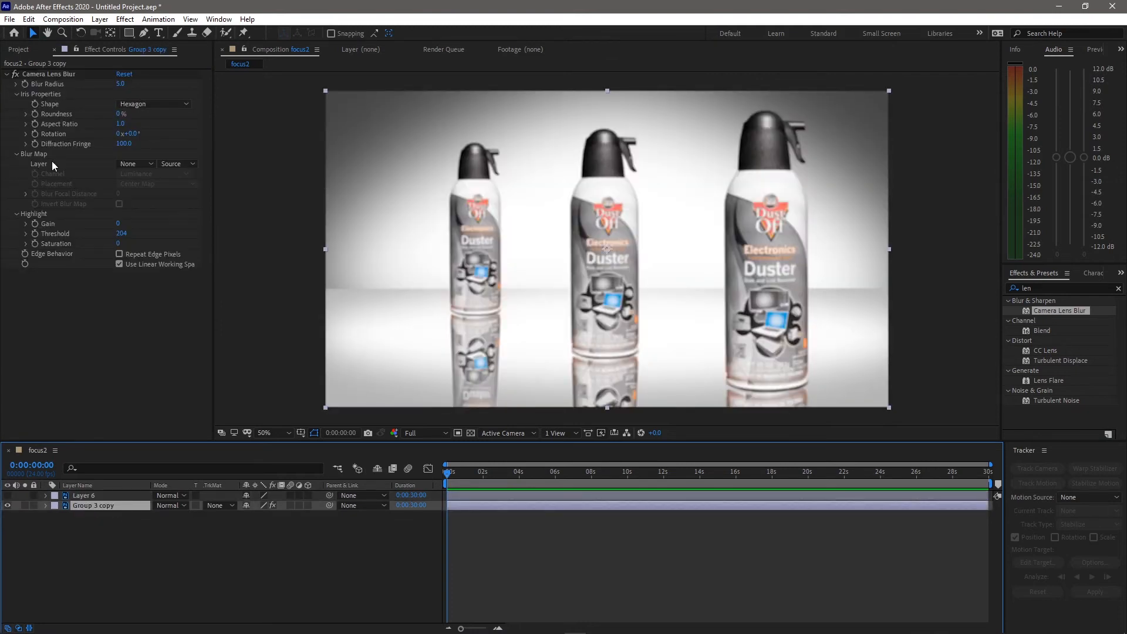
{"action": "left_click", "coordinate": [186, 164]}
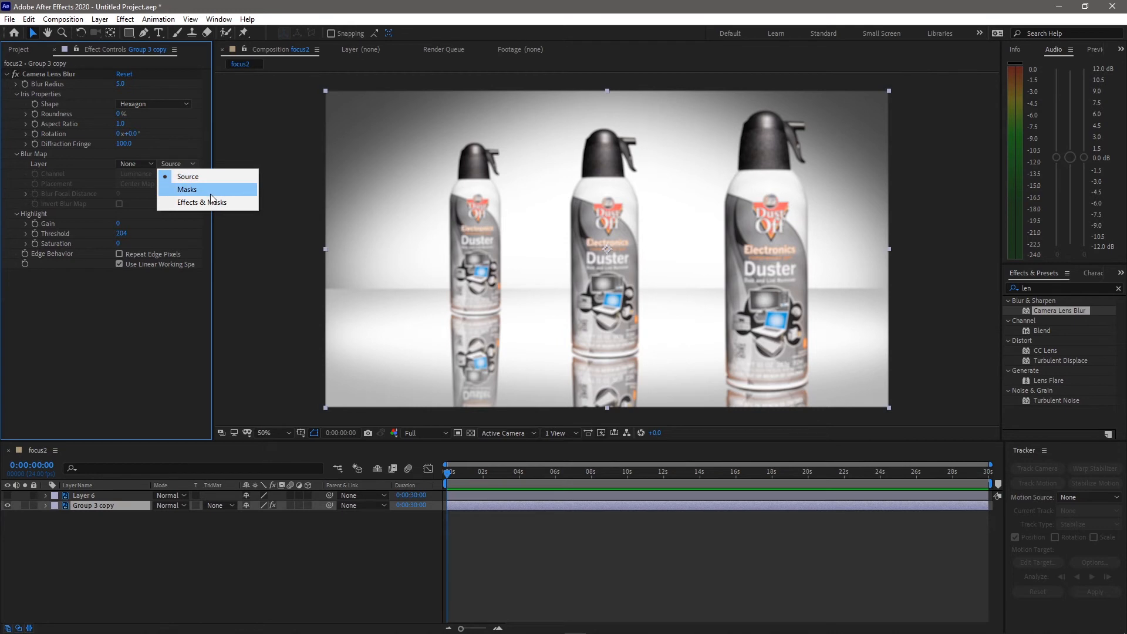
Step: Make Layer 6 visible and place it below Group 3 copy in the layer stack
{"action": "left_click", "coordinate": [8, 496]}
{"action": "mouse_move", "coordinate": [94, 494]}
{"action": "left_mouse_down"}
{"action": "mouse_move", "coordinate": [98, 527]}
{"action": "mouse_move", "coordinate": [99, 501]}
{"action": "left_mouse_up"}
{"action": "left_click", "coordinate": [76, 496]}
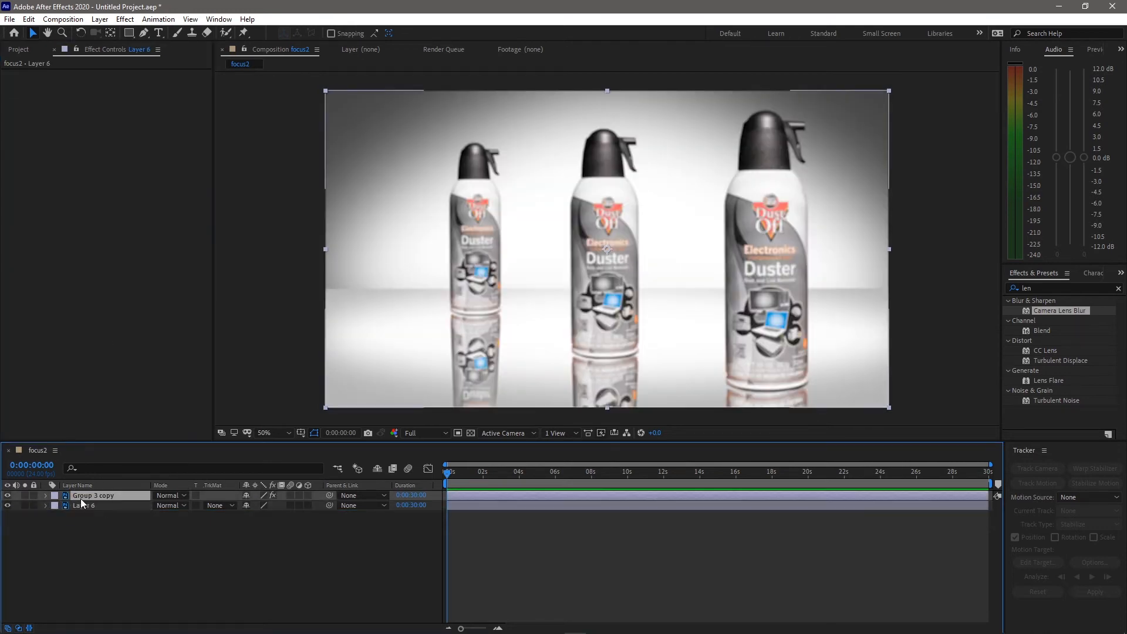
Step: Set the blur map layer of Group 3 copy's Camera Lens Blur to Layer 6
{"action": "left_click", "coordinate": [175, 166]}
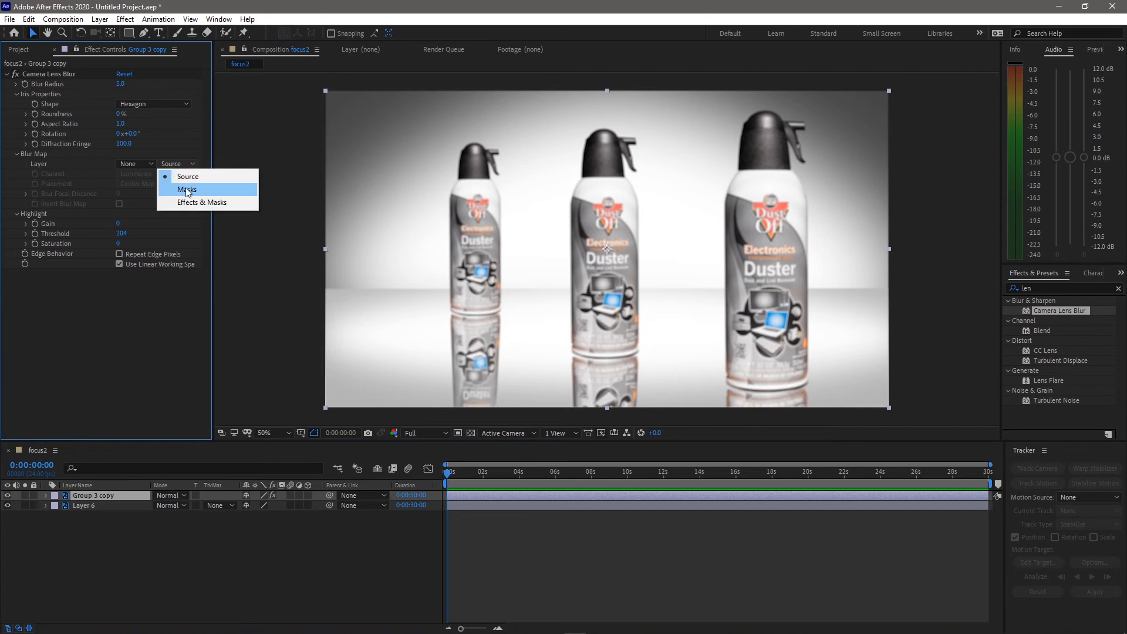
{"action": "left_click", "coordinate": [133, 164]}
{"action": "left_click", "coordinate": [133, 164]}
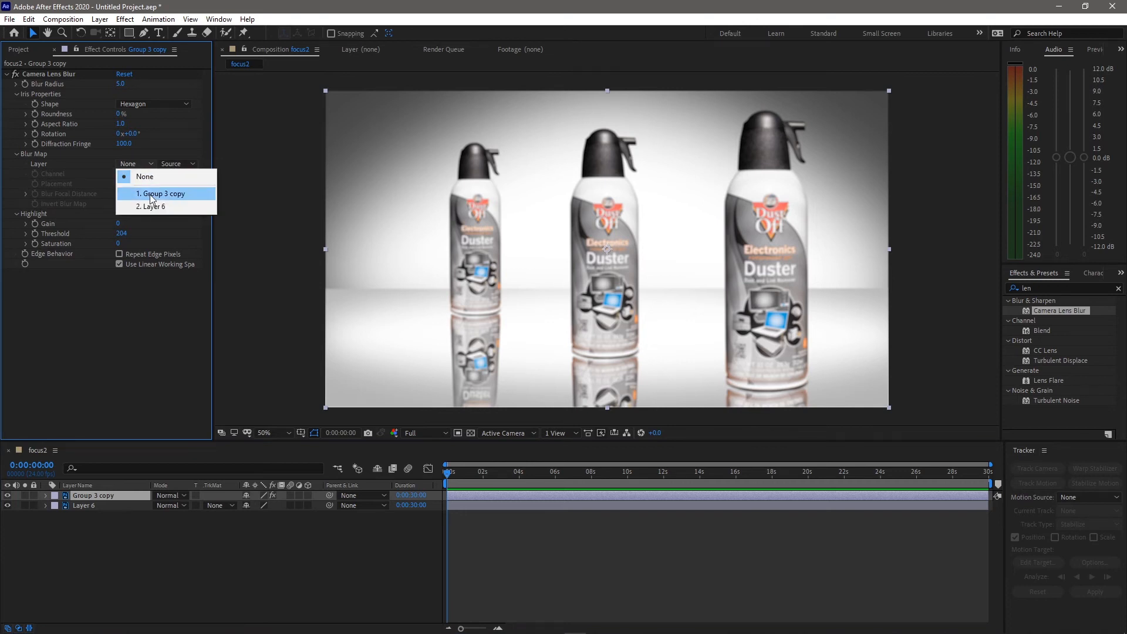
{"action": "left_click", "coordinate": [154, 207]}
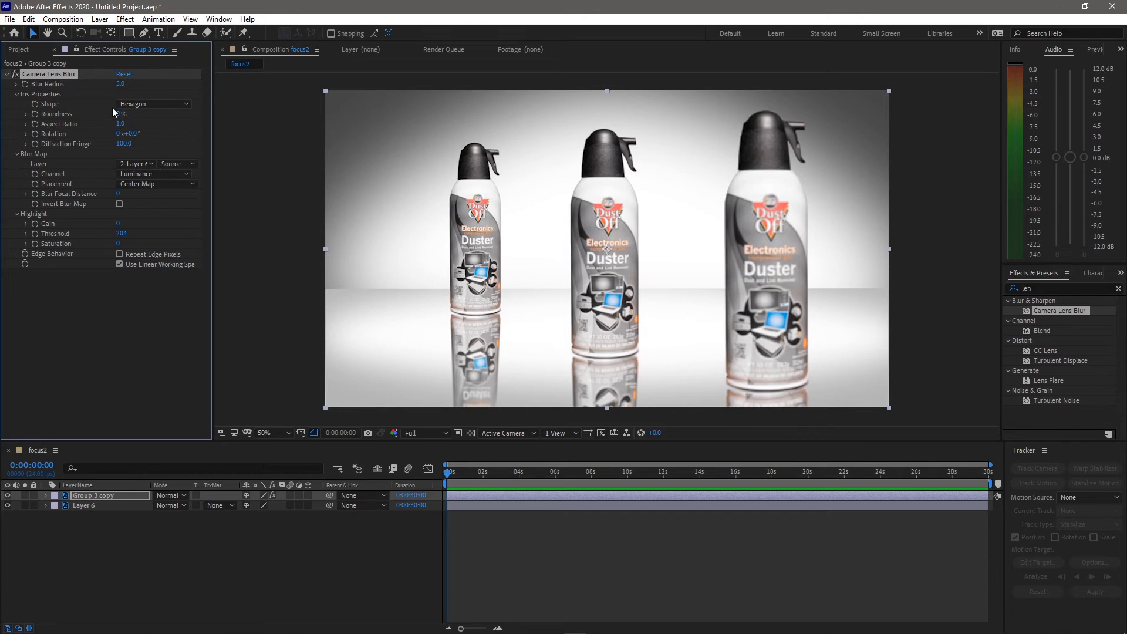
Step: Set the Blur Focal Distance to 111 and inspect the sharpness of the cans at closer range
{"action": "left_click", "coordinate": [26, 194]}
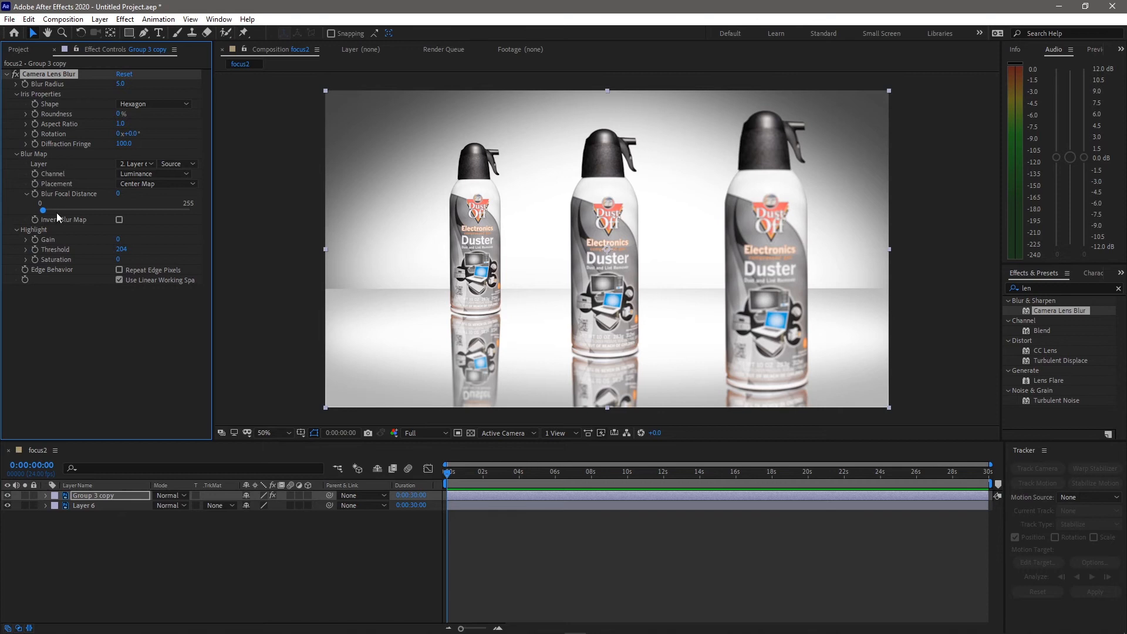
{"action": "left_click_drag", "start_coordinate": [63, 210], "coordinate": [107, 209]}
{"action": "left_click", "coordinate": [186, 168]}
{"action": "left_click", "coordinate": [185, 167]}
{"action": "left_click", "coordinate": [198, 151]}
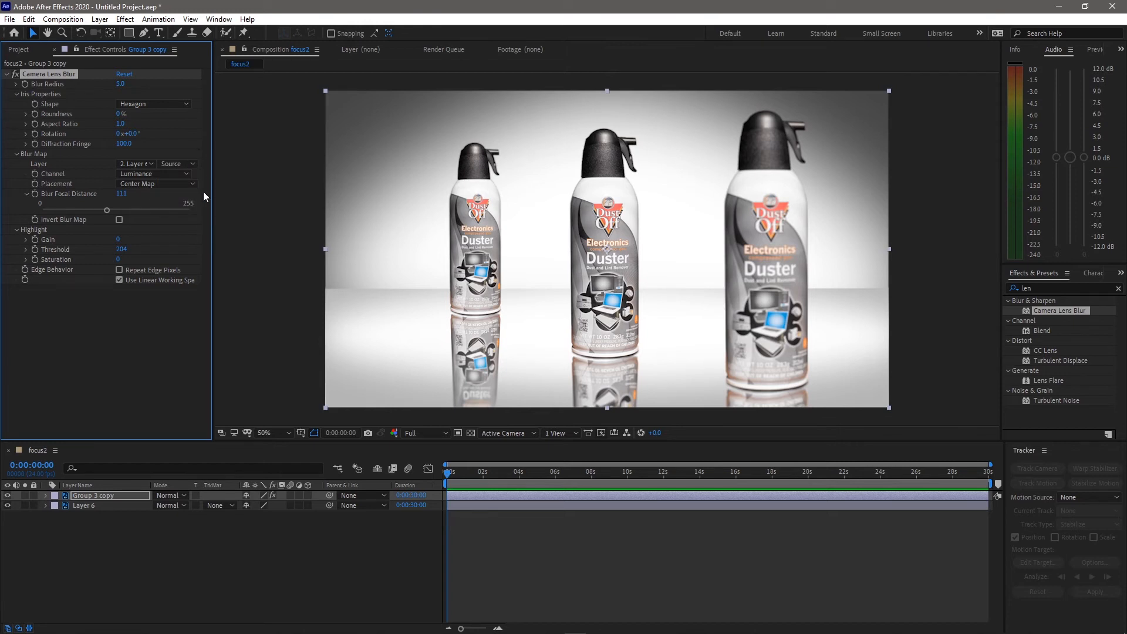
{"action": "scroll", "coordinate": [620, 235], "scroll_direction": "up", "scroll_amount": 2}
{"action": "scroll", "coordinate": [628, 236], "scroll_direction": "down", "scroll_amount": 2}
{"action": "scroll", "coordinate": [626, 242], "scroll_direction": "up", "scroll_amount": 2}
{"action": "scroll", "coordinate": [760, 237], "scroll_direction": "down", "scroll_amount": 2}
{"action": "scroll", "coordinate": [681, 252], "scroll_direction": "up", "scroll_amount": 2}
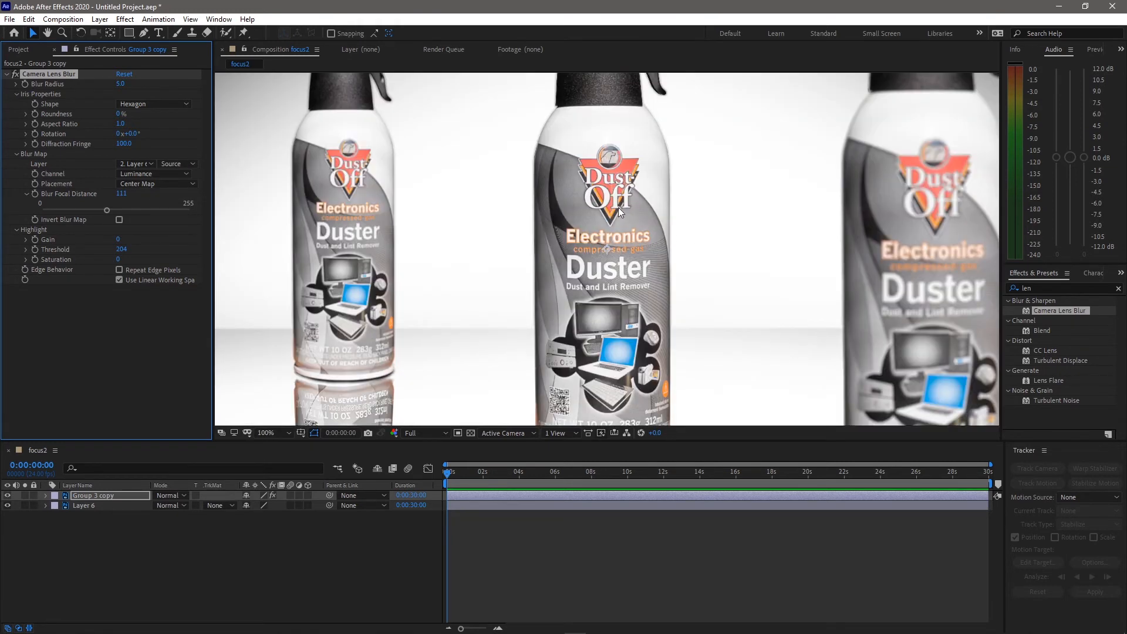
Step: Set the Blur Focal Distance to 255 and view the whole frame to check focus on the nearest can
{"action": "left_click_drag", "start_coordinate": [113, 210], "coordinate": [186, 216]}
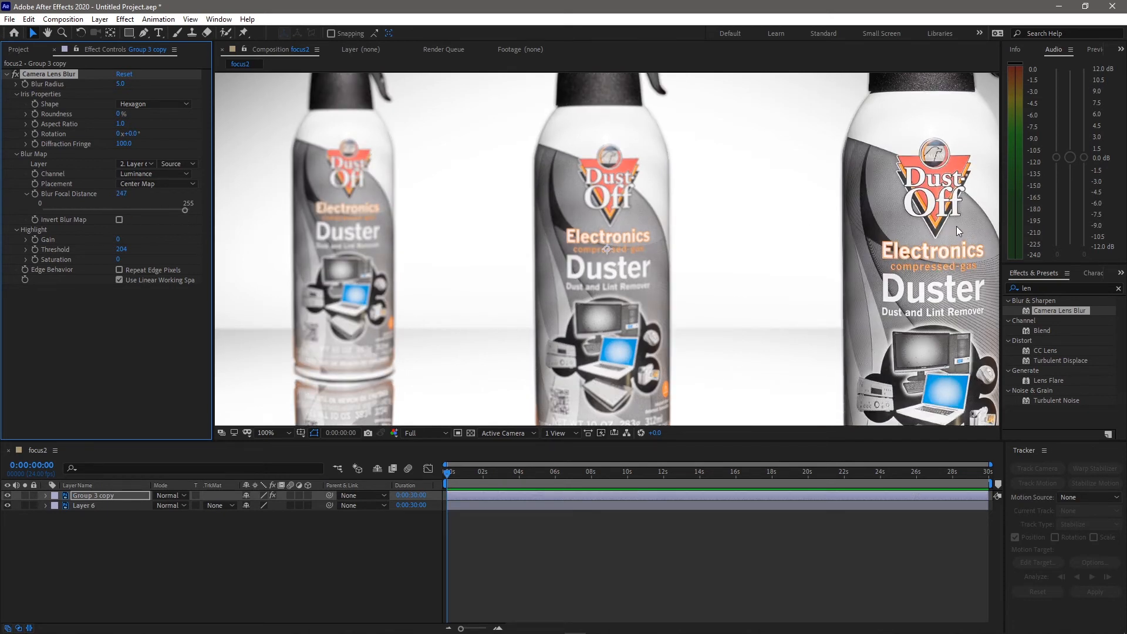
{"action": "left_click_drag", "start_coordinate": [121, 193], "coordinate": [383, 189]}
{"action": "key", "text": "comma"}
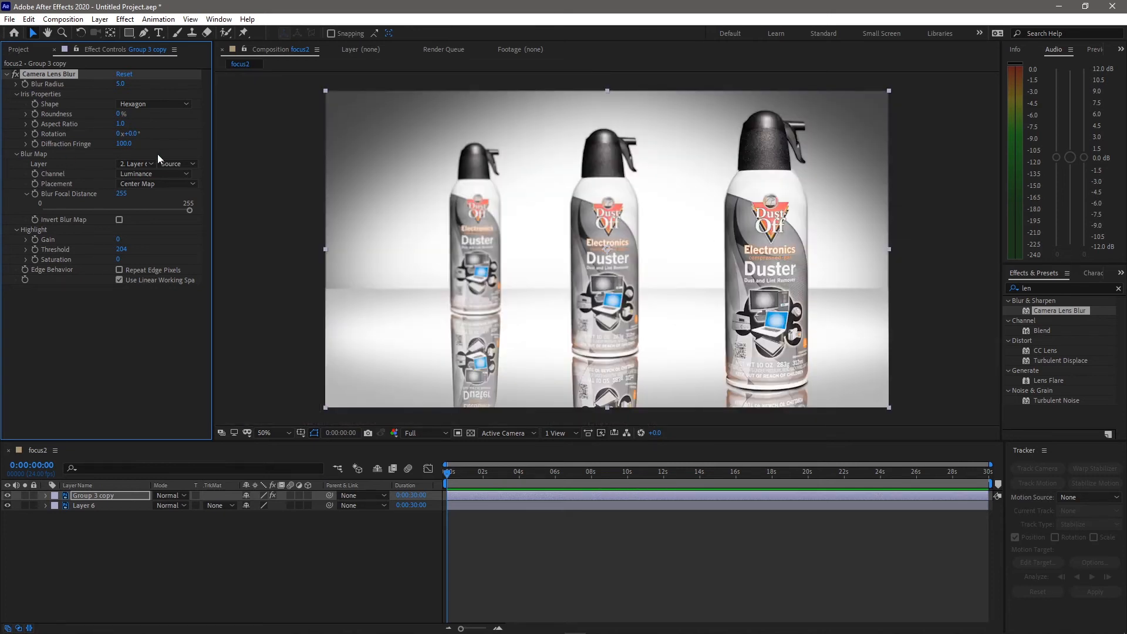
Step: Set the Blur Focal Distance to 0 and inspect the farthest can's sharpness at closer range
{"action": "left_click_drag", "start_coordinate": [49, 215], "coordinate": [33, 215]}
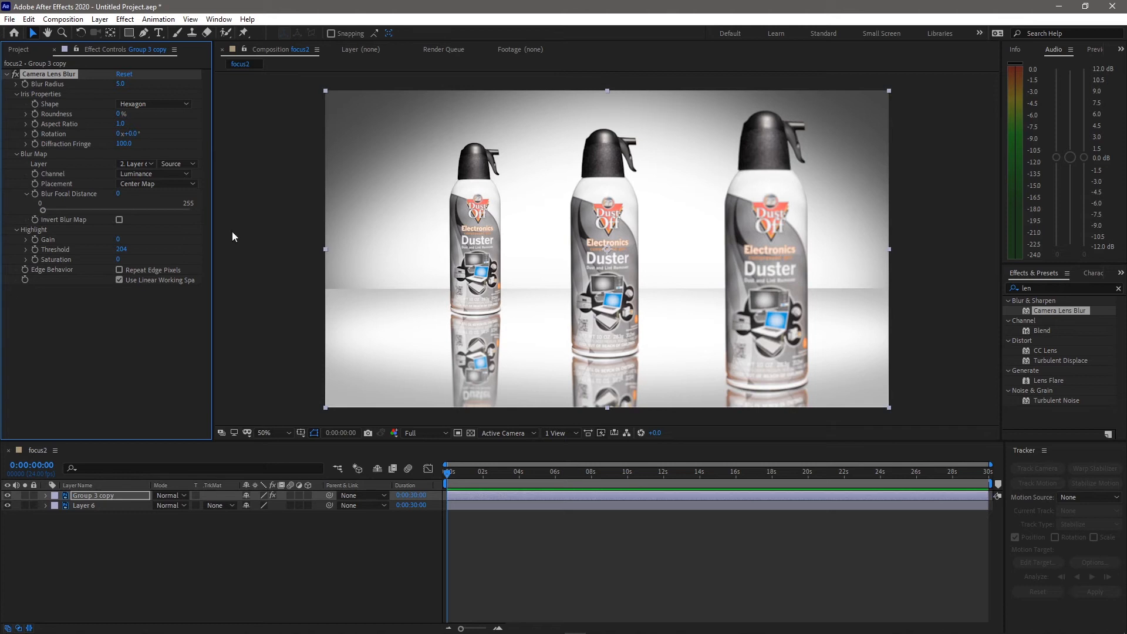
{"action": "key", "text": "period"}
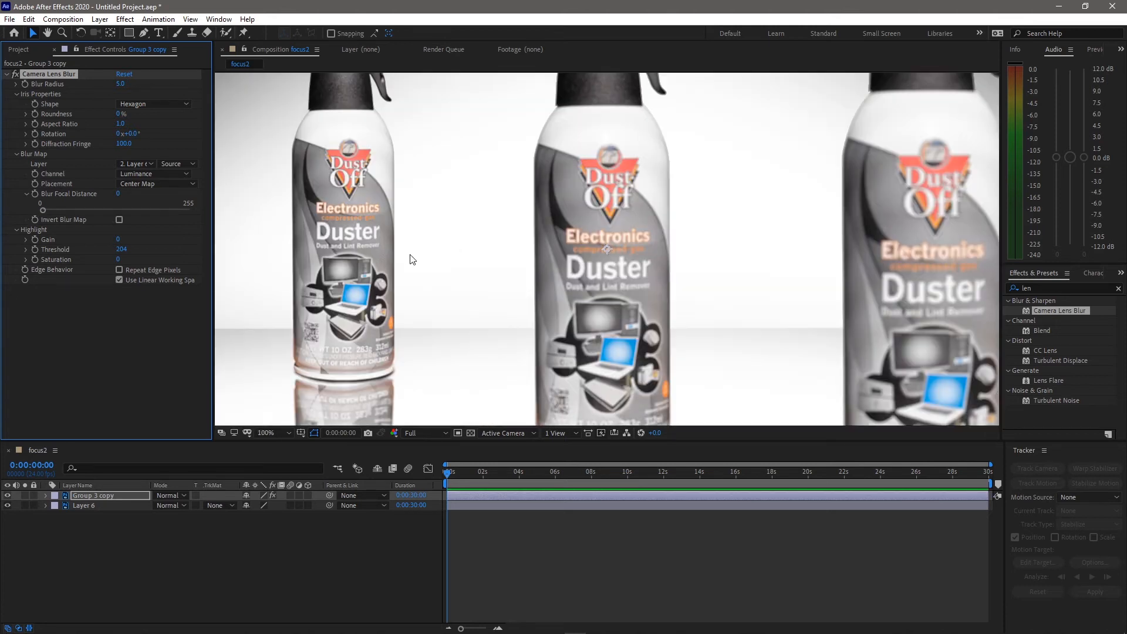
{"action": "left_click_drag", "start_coordinate": [43, 211], "coordinate": [34, 209]}
{"action": "key", "text": "comma"}
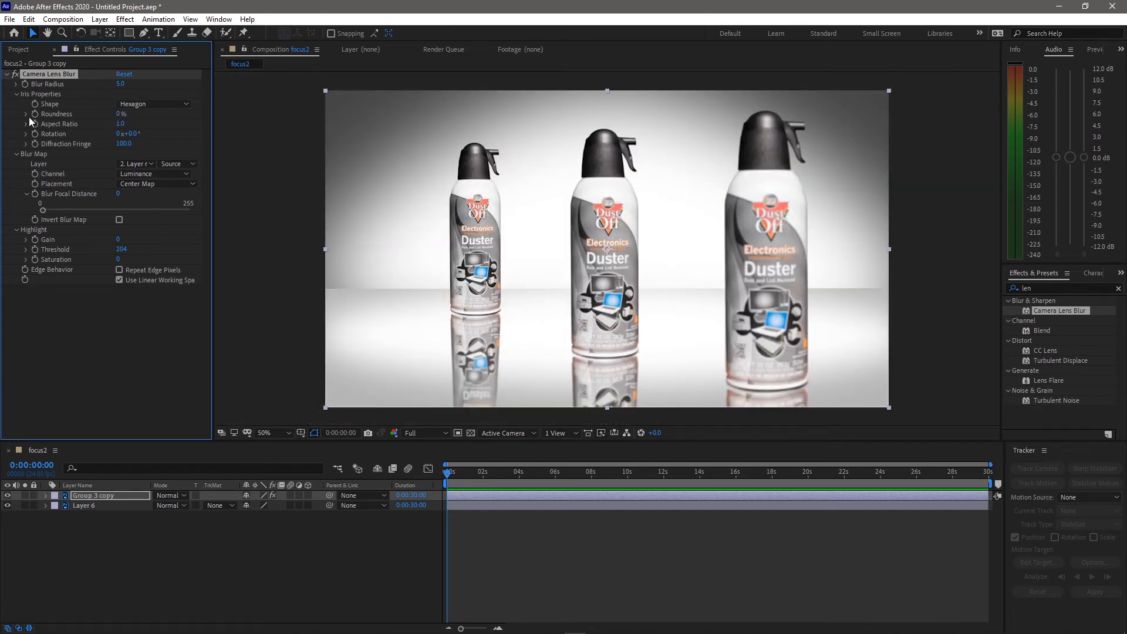
{"action": "left_click", "coordinate": [468, 224]}
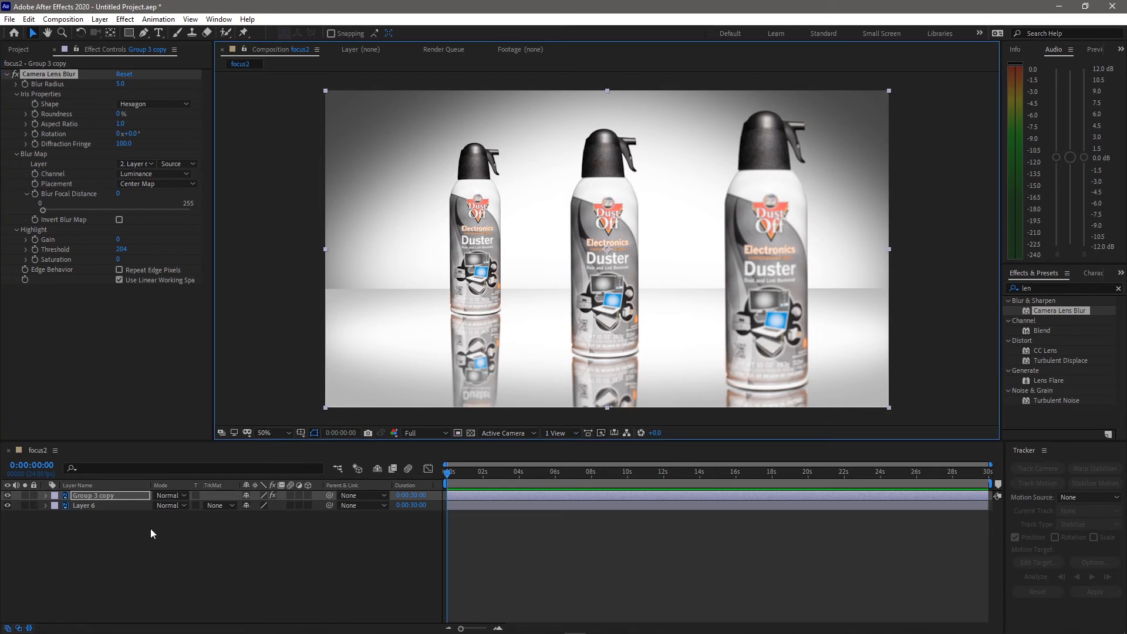
{"action": "left_click", "coordinate": [90, 504]}
{"action": "left_click", "coordinate": [85, 495]}
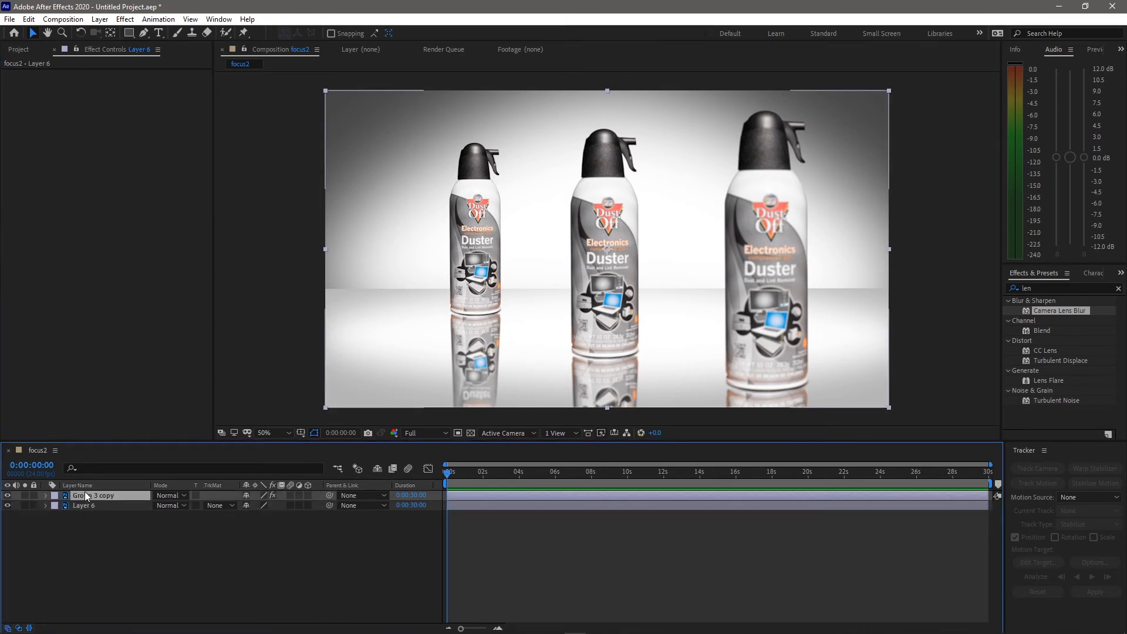
{"action": "left_click", "coordinate": [3, 510]}
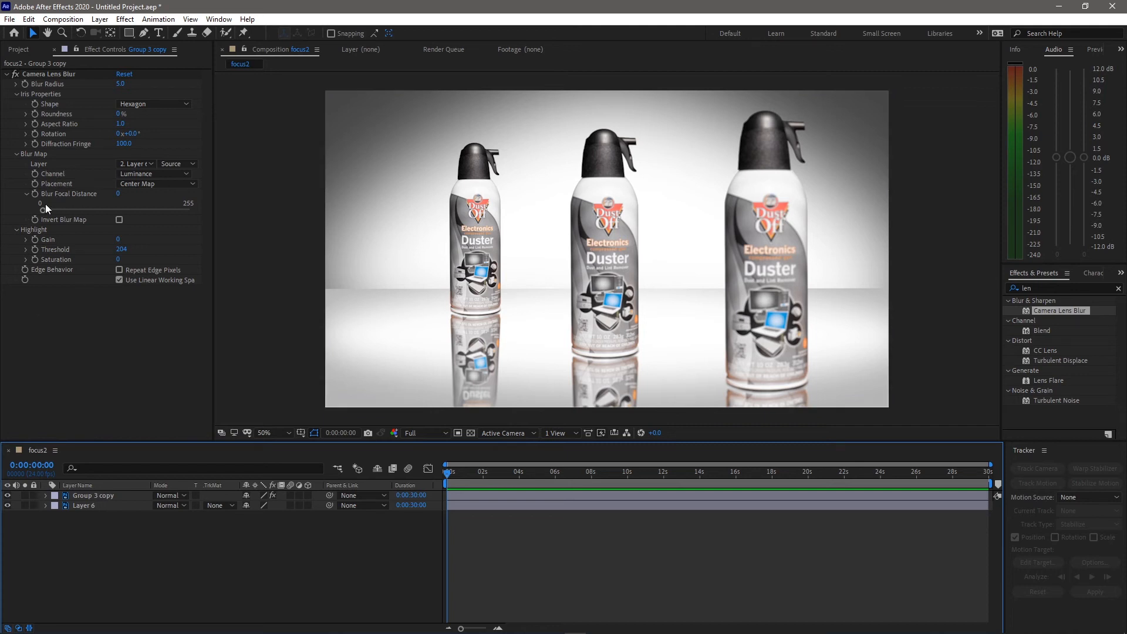
Step: Set the Blur Focal Distance to 27 and enable keyframing for it at the first frame
{"action": "left_click_drag", "start_coordinate": [42, 210], "coordinate": [180, 210]}
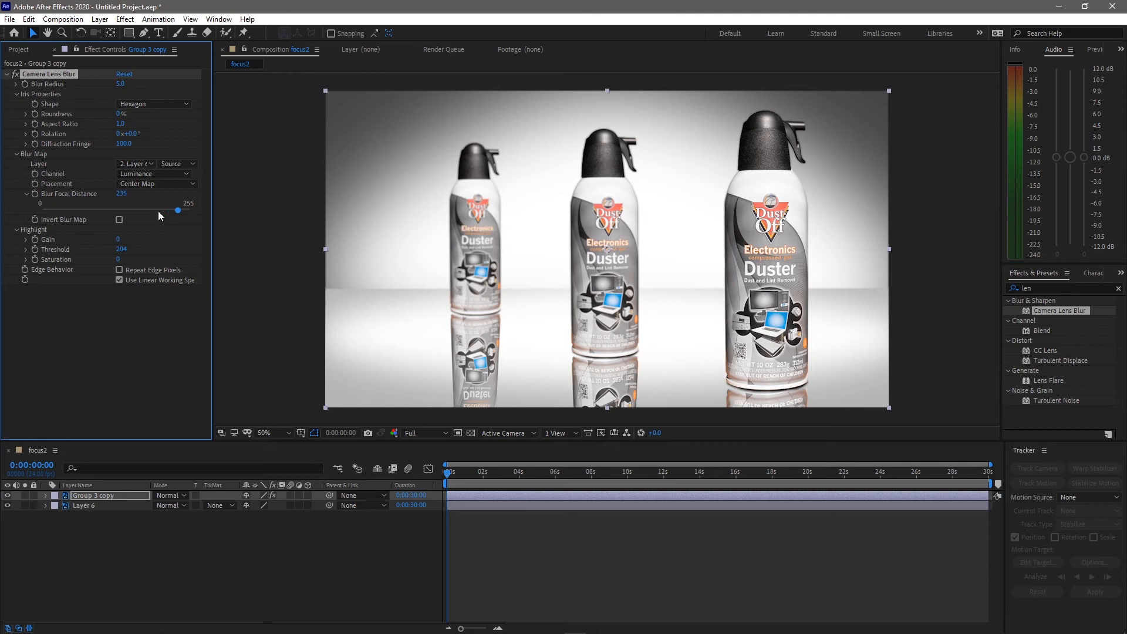
{"action": "left_click_drag", "start_coordinate": [180, 210], "coordinate": [64, 216]}
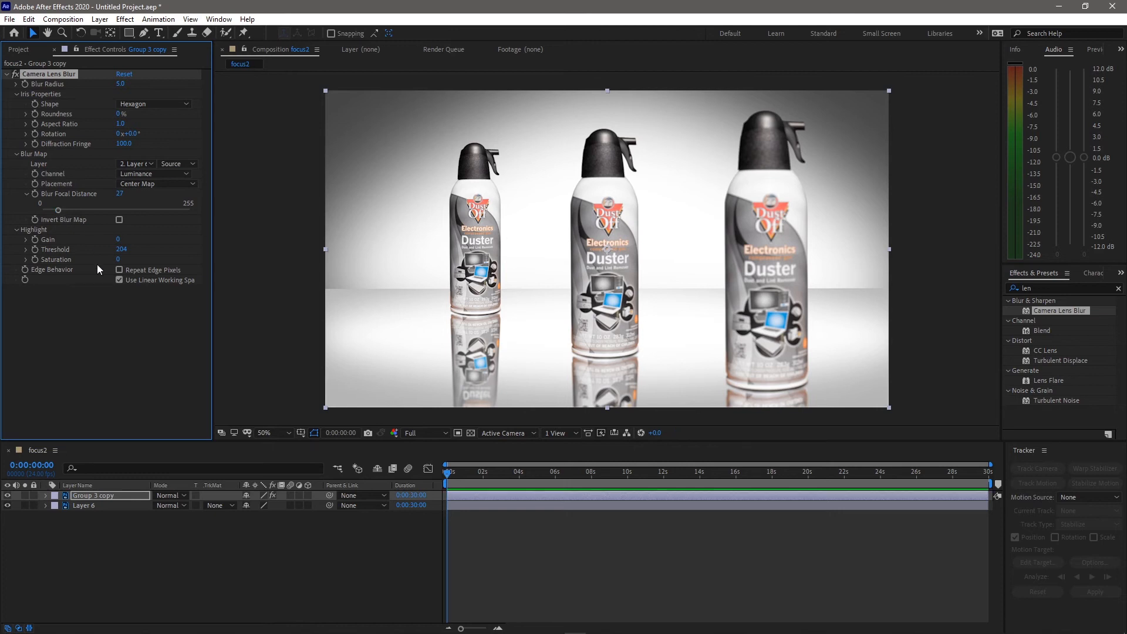
{"action": "left_click", "coordinate": [35, 194]}
Step: End the work area at 0:00:05:04 and trim the composition to it
{"action": "left_click", "coordinate": [552, 482]}
{"action": "mouse_move", "coordinate": [549, 472]}
{"action": "left_mouse_down"}
{"action": "mouse_move", "coordinate": [530, 474]}
{"action": "mouse_move", "coordinate": [540, 476]}
{"action": "left_mouse_up"}
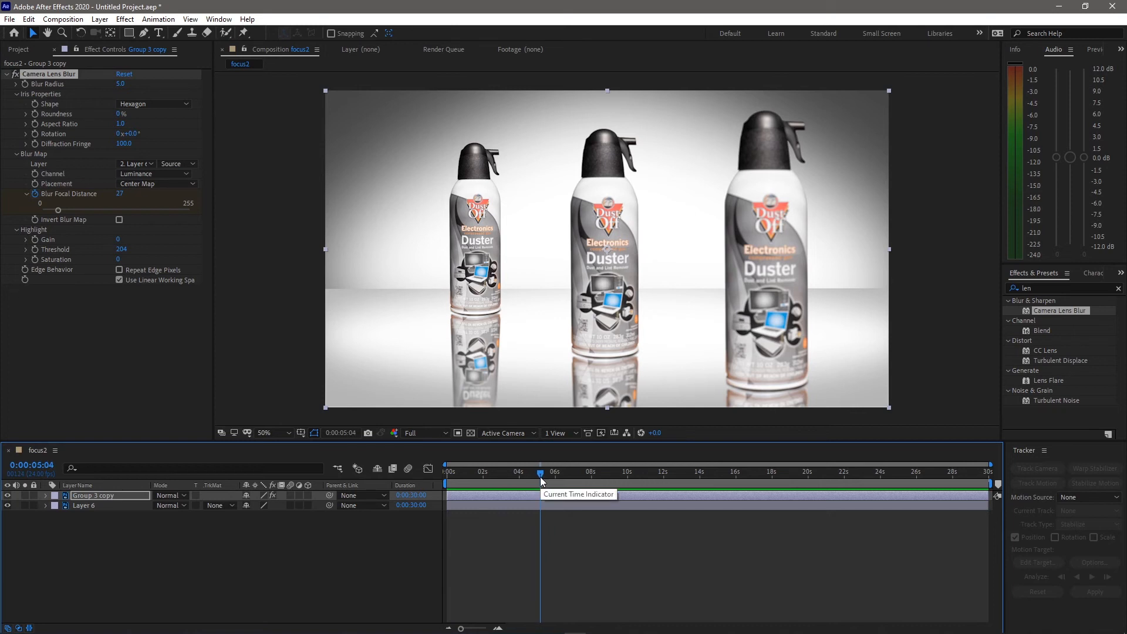
{"action": "key", "text": "n"}
{"action": "right_click", "coordinate": [498, 481]}
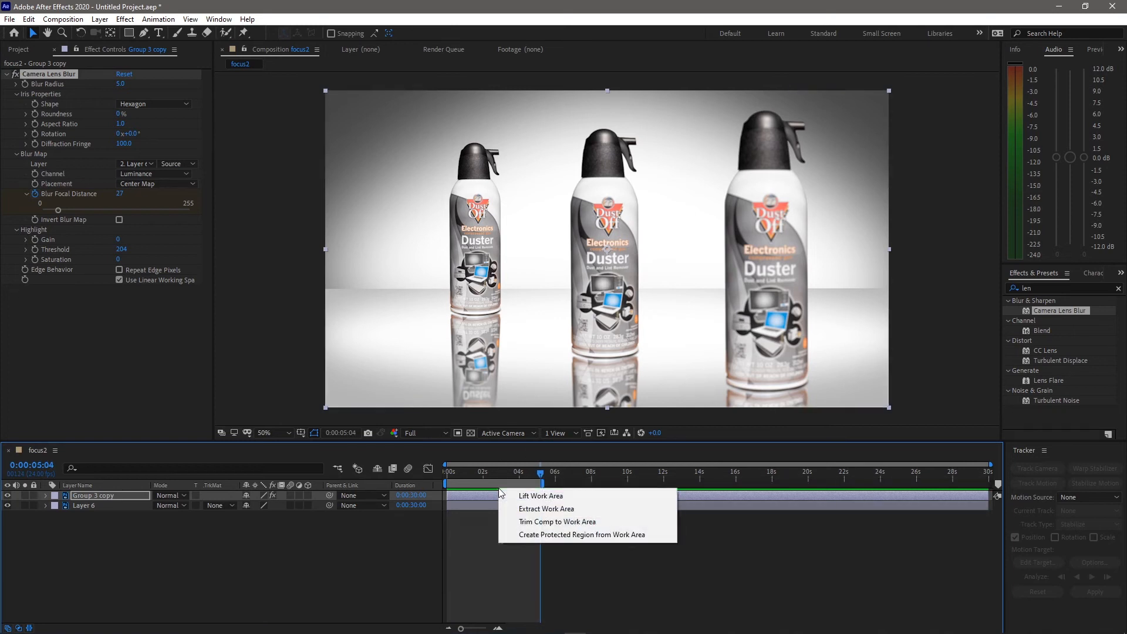
{"action": "left_click", "coordinate": [530, 517]}
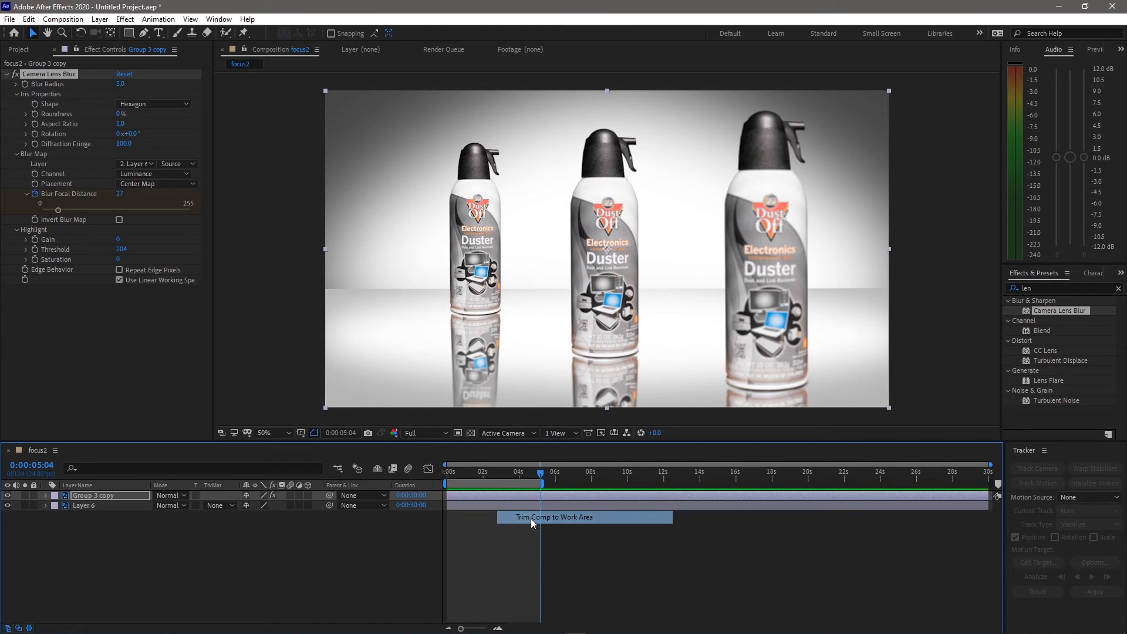
Step: Keyframe the Blur Focal Distance at 96 at 0:00:01:03 and reveal the layer's keyframes in the timeline
{"action": "left_click_drag", "start_coordinate": [468, 481], "coordinate": [560, 477]}
{"action": "left_click_drag", "start_coordinate": [58, 209], "coordinate": [94, 209]}
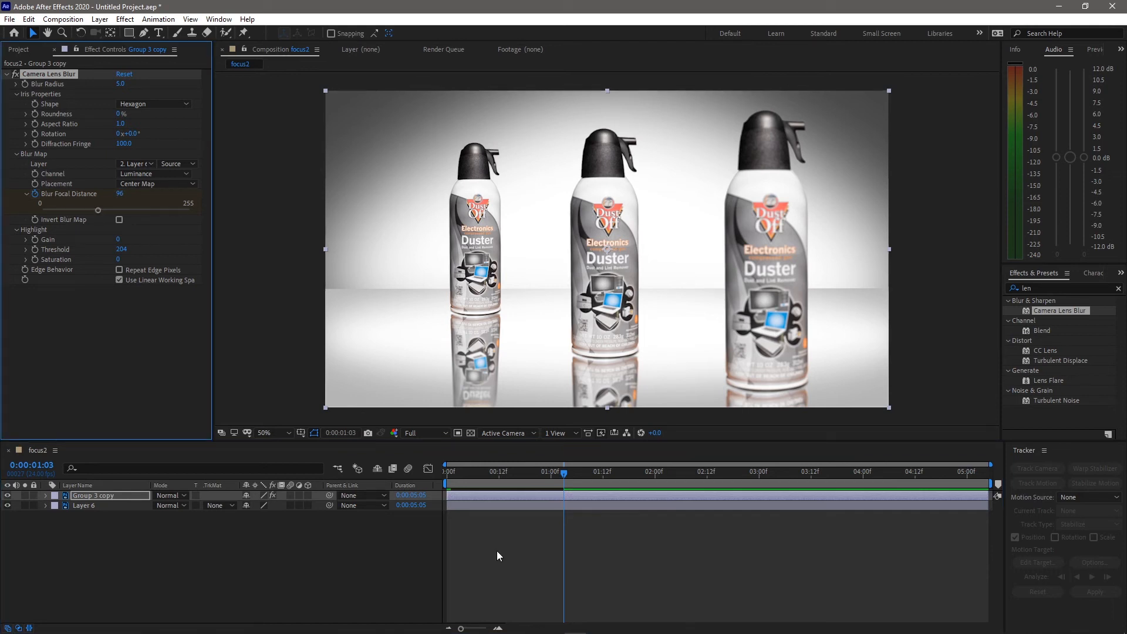
{"action": "key", "text": "u"}
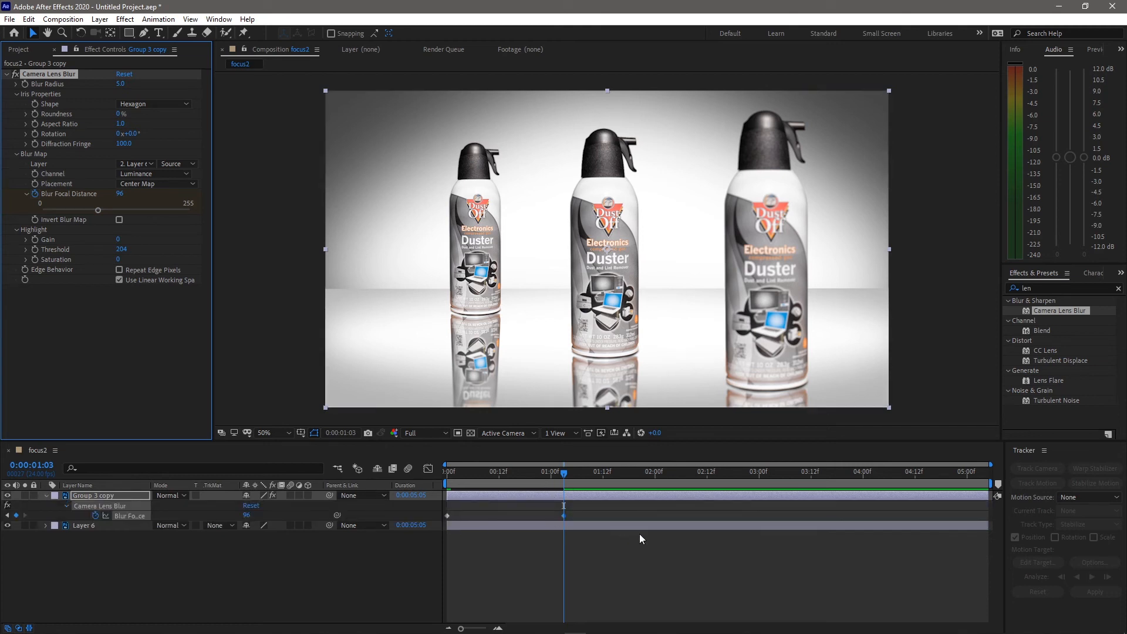
Step: Add Blur Focal Distance keyframes of 29 at 0:00:01:12 and 249 at 0:00:03:18
{"action": "left_click_drag", "start_coordinate": [572, 473], "coordinate": [598, 481]}
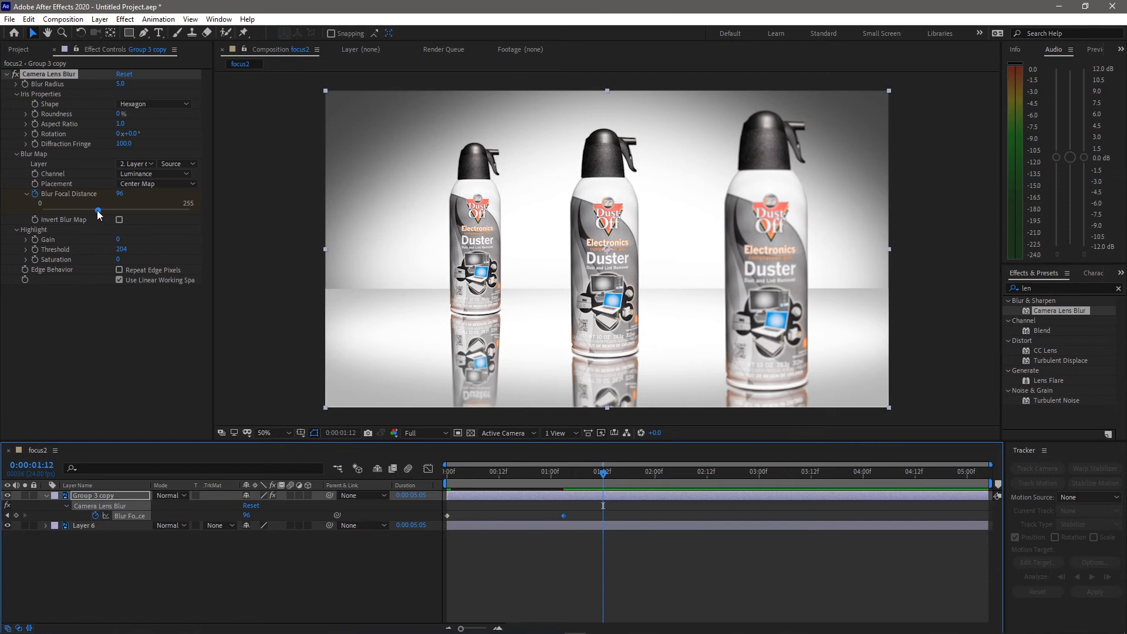
{"action": "left_click_drag", "start_coordinate": [98, 211], "coordinate": [58, 217]}
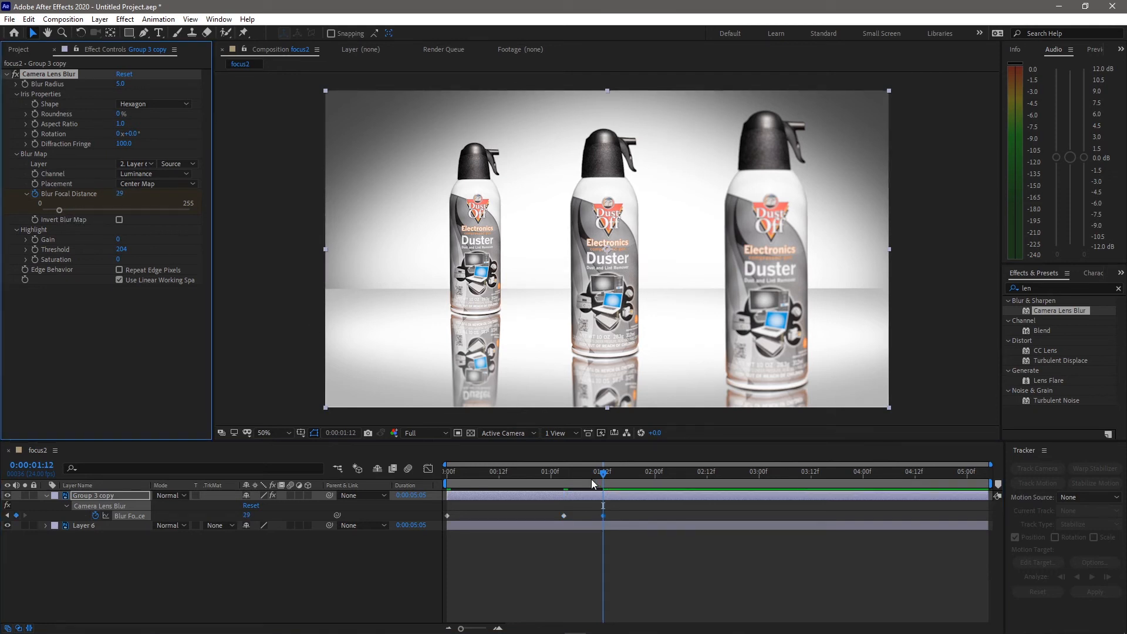
{"action": "left_click_drag", "start_coordinate": [607, 477], "coordinate": [837, 474]}
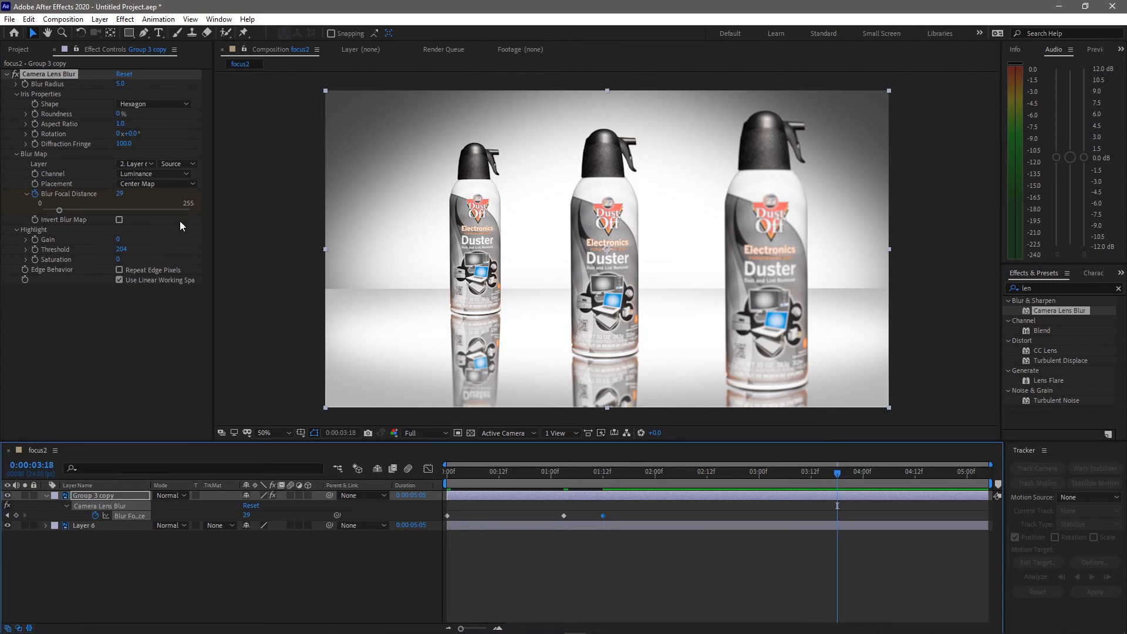
{"action": "left_click", "coordinate": [183, 209]}
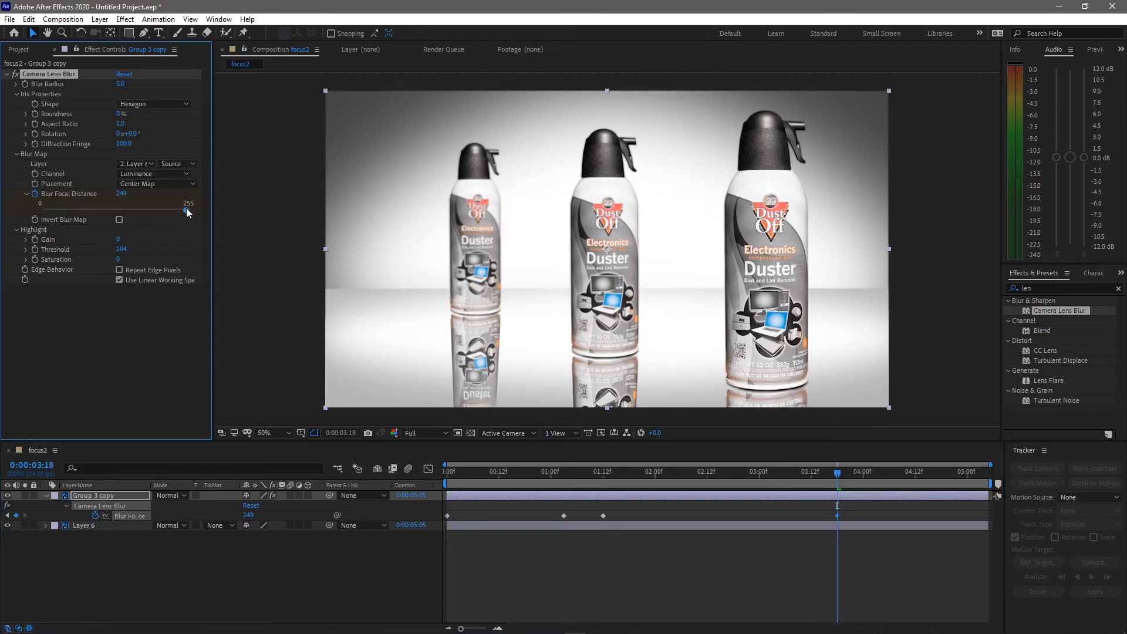
Step: Preview the focus animation from the start of the composition
{"action": "left_click_drag", "start_coordinate": [837, 474], "coordinate": [308, 496]}
{"action": "key", "text": "space"}
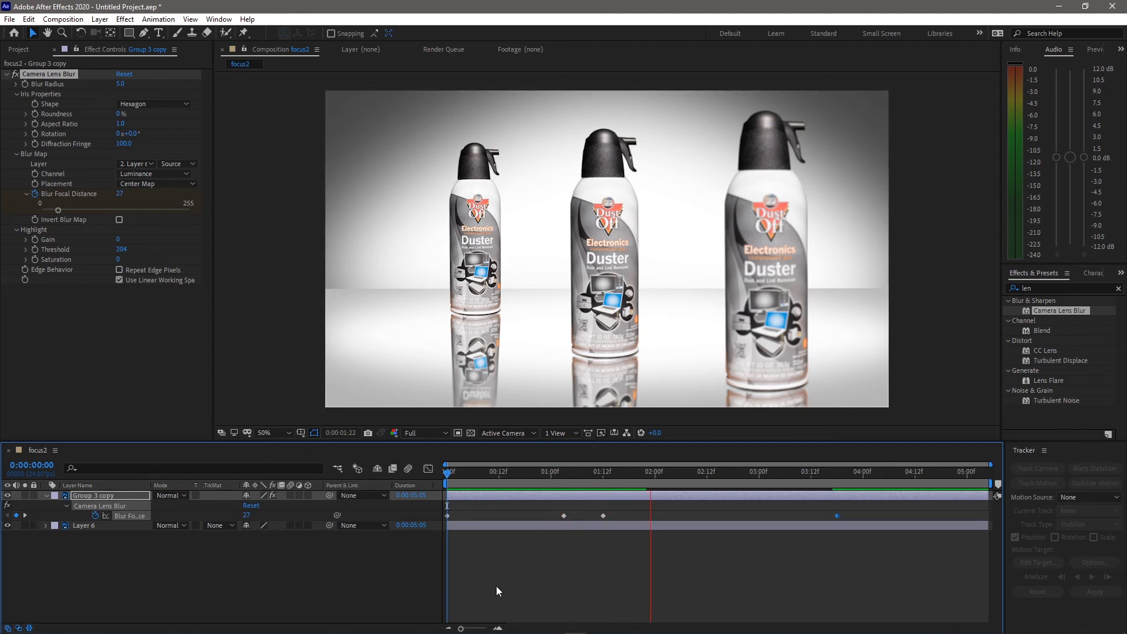
{"action": "key", "text": "space"}
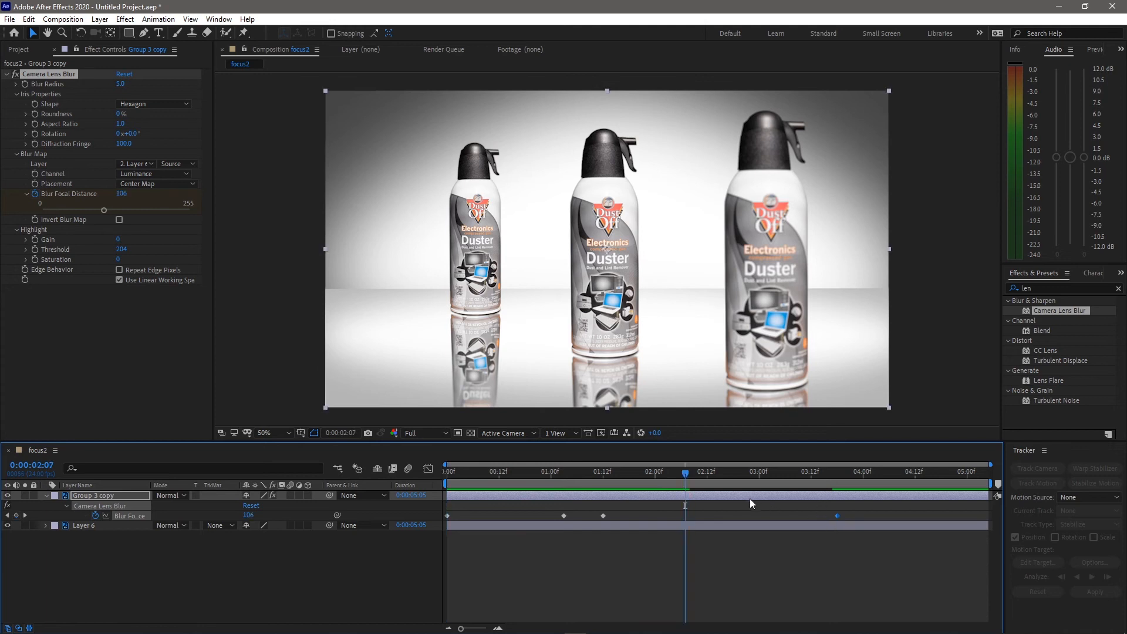
Step: Compress the timing of all Blur Focal Distance keyframes so the last falls just after one second, and preview from the start
{"action": "left_click_drag", "start_coordinate": [849, 507], "coordinate": [412, 519]}
{"action": "left_click_drag", "start_coordinate": [832, 516], "coordinate": [576, 519]}
{"action": "left_click", "coordinate": [586, 474]}
{"action": "left_click_drag", "start_coordinate": [571, 474], "coordinate": [374, 477]}
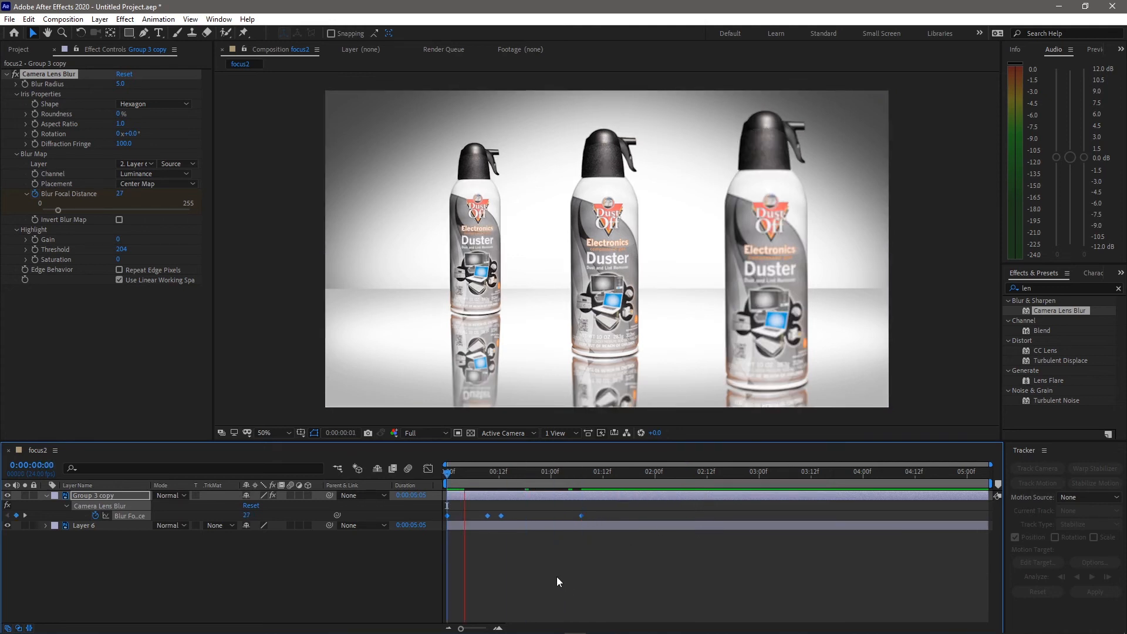
{"action": "key", "text": "space"}
Step: Replace the two middle keyframes with one Blur Focal Distance keyframe of 237 at 0:00:00:14 and preview the animation
{"action": "left_click_drag", "start_coordinate": [530, 506], "coordinate": [467, 518]}
{"action": "key", "text": "Delete"}
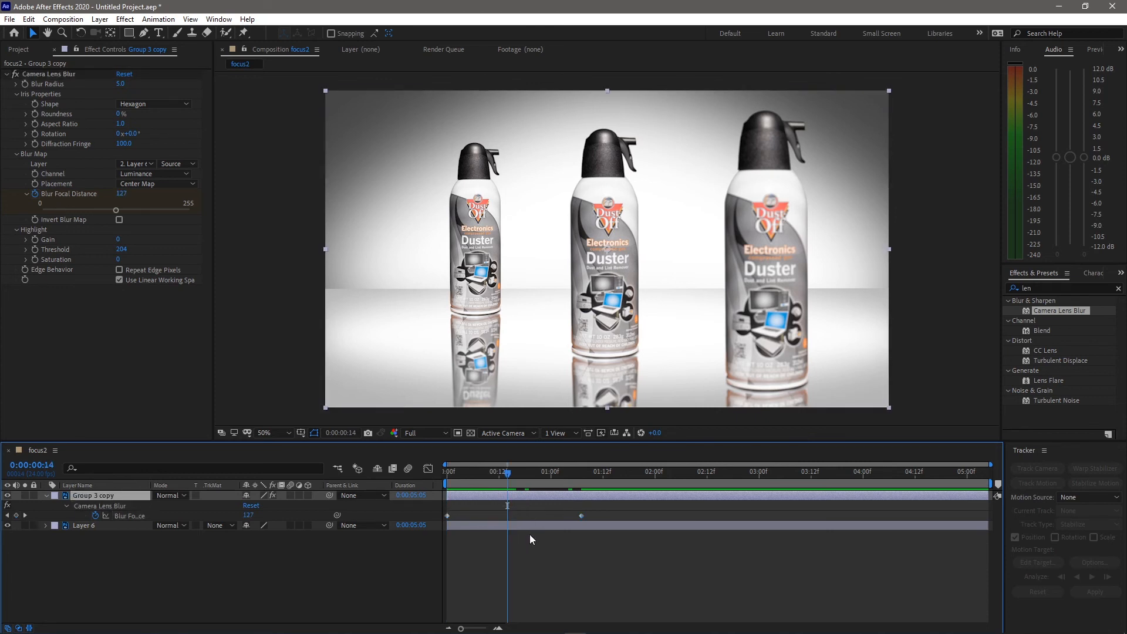
{"action": "left_click_drag", "start_coordinate": [116, 210], "coordinate": [179, 202]}
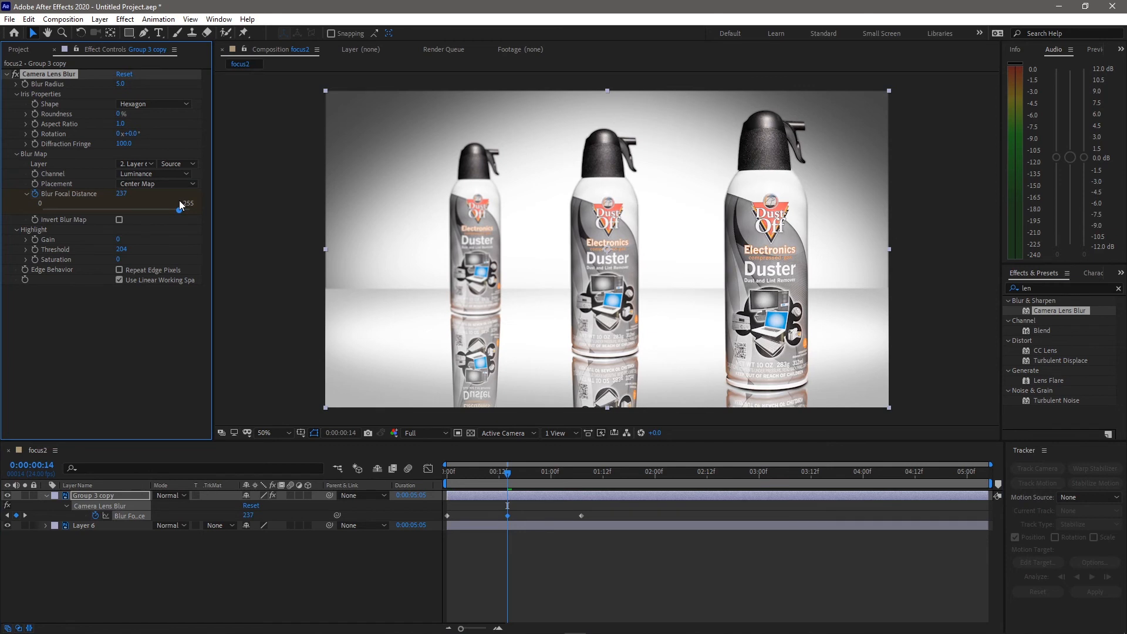
{"action": "key", "text": "space"}
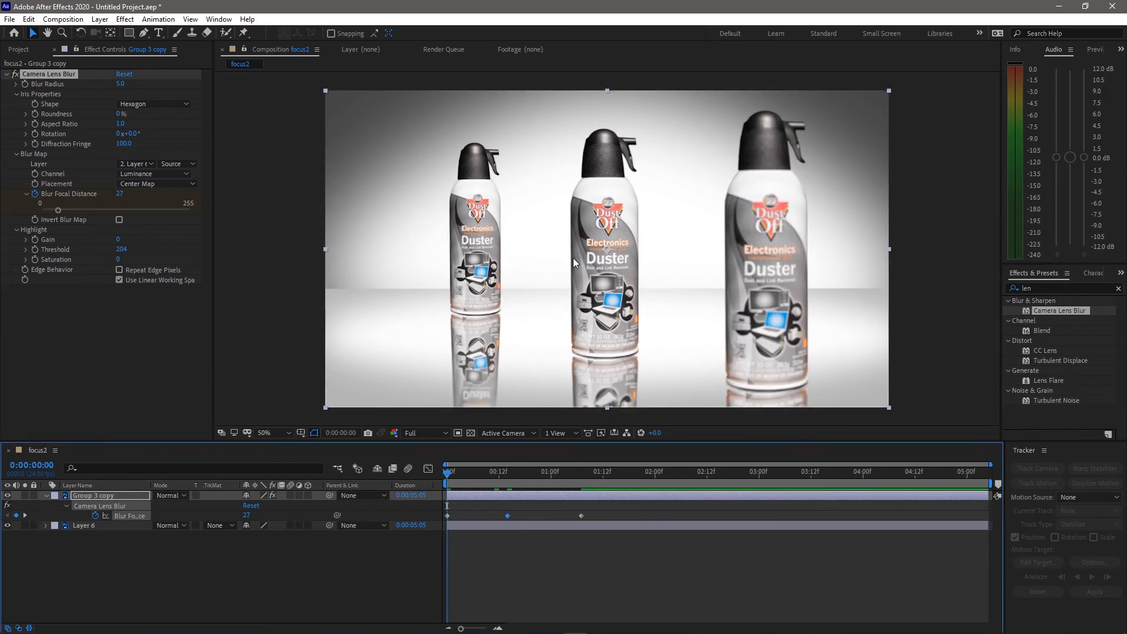
Step: Set the Camera Lens Blur's iris shape to Octagon and its roundness to 13%
{"action": "left_click", "coordinate": [25, 113]}
{"action": "left_click", "coordinate": [154, 104]}
{"action": "left_click", "coordinate": [132, 187]}
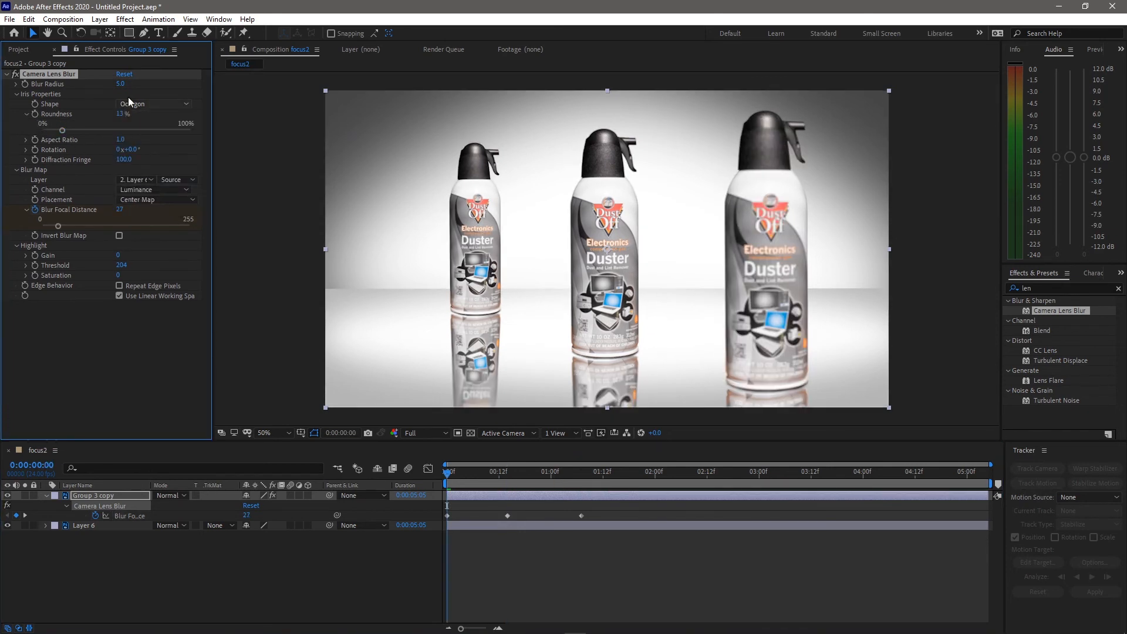
Step: Set the highlight Threshold to 216 and enable Repeat Edge Pixels for the Camera Lens Blur
{"action": "left_click", "coordinate": [26, 265]}
{"action": "left_click_drag", "start_coordinate": [159, 282], "coordinate": [163, 282]}
{"action": "left_click", "coordinate": [25, 159]}
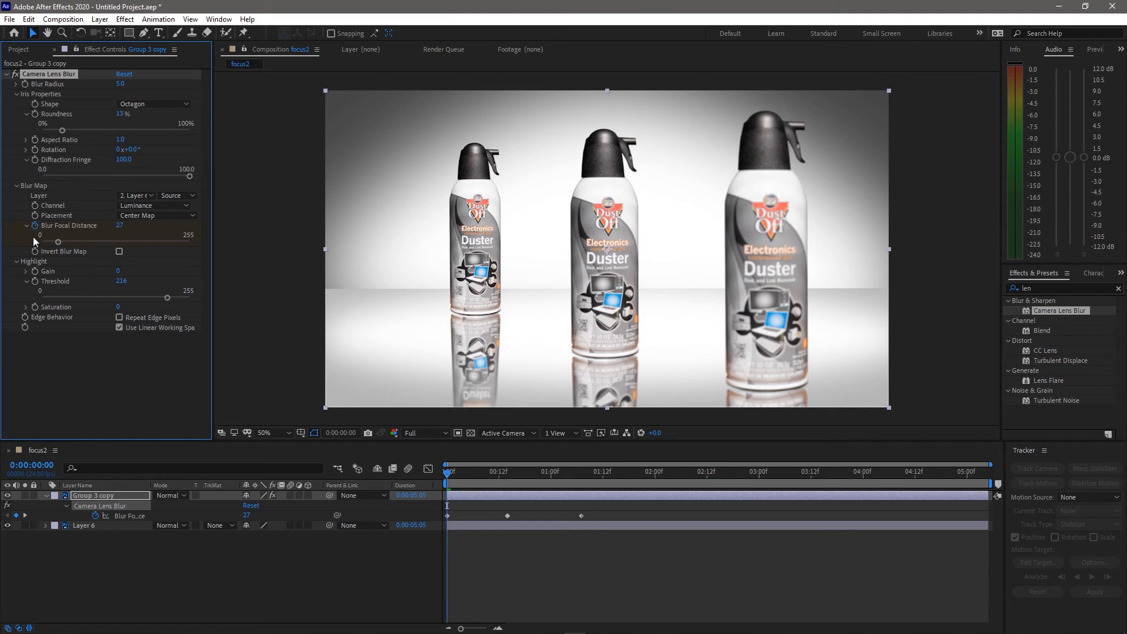
{"action": "left_click", "coordinate": [26, 271]}
{"action": "left_click", "coordinate": [119, 334]}
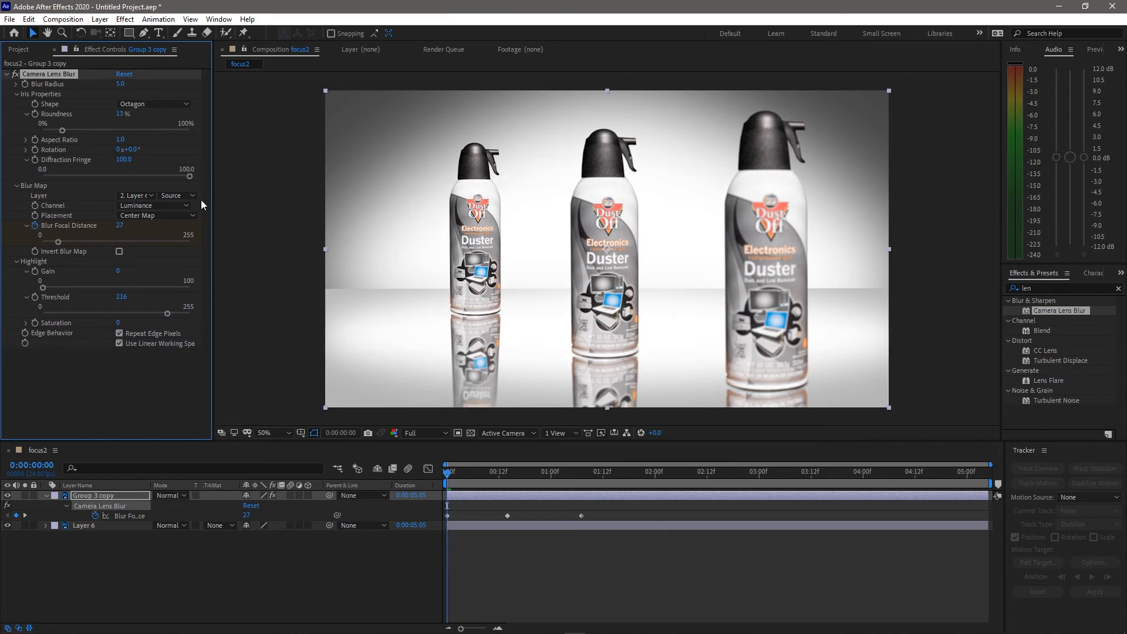
Step: Set the Camera Lens Blur's Blur Radius to 30
{"action": "left_click_drag", "start_coordinate": [125, 84], "coordinate": [155, 82]}
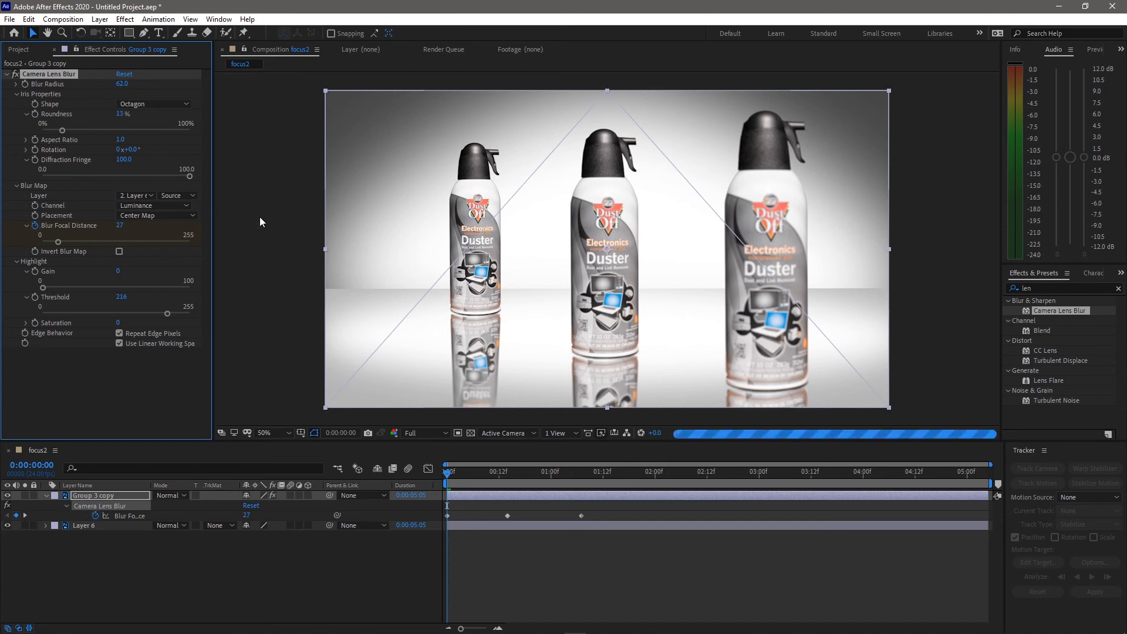
{"action": "left_click", "coordinate": [120, 83]}
{"action": "type", "text": "30"}
{"action": "key", "text": "Return"}
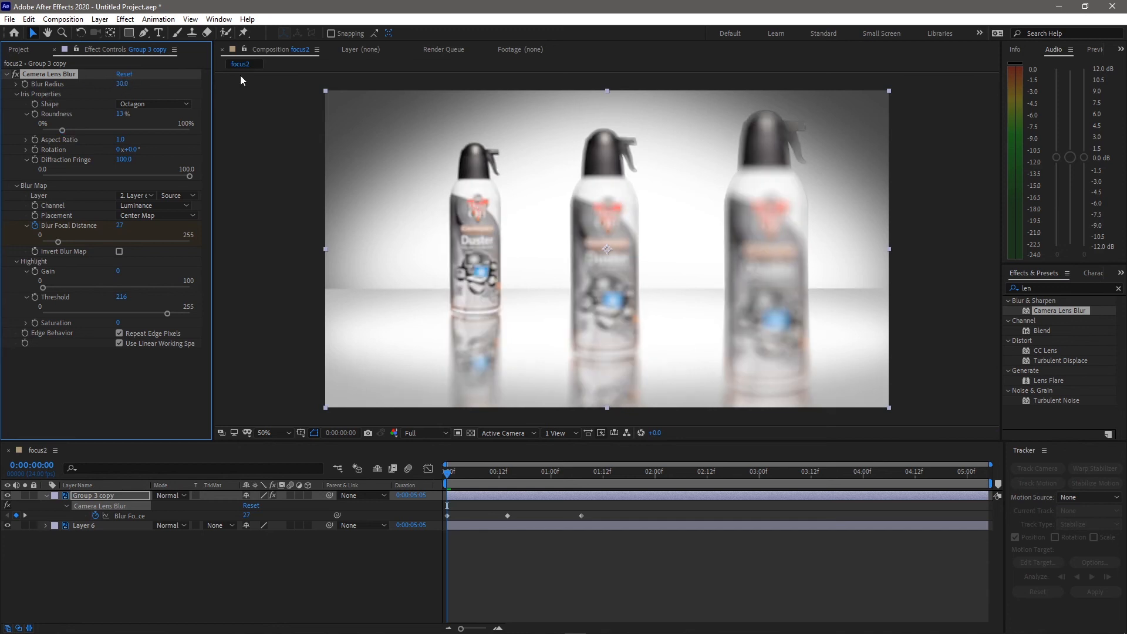
Step: Set the Blur Radius to 7 and the first keyframe's Blur Focal Distance to 53, checking a can's sharpness up close
{"action": "left_click_drag", "start_coordinate": [54, 241], "coordinate": [55, 243]}
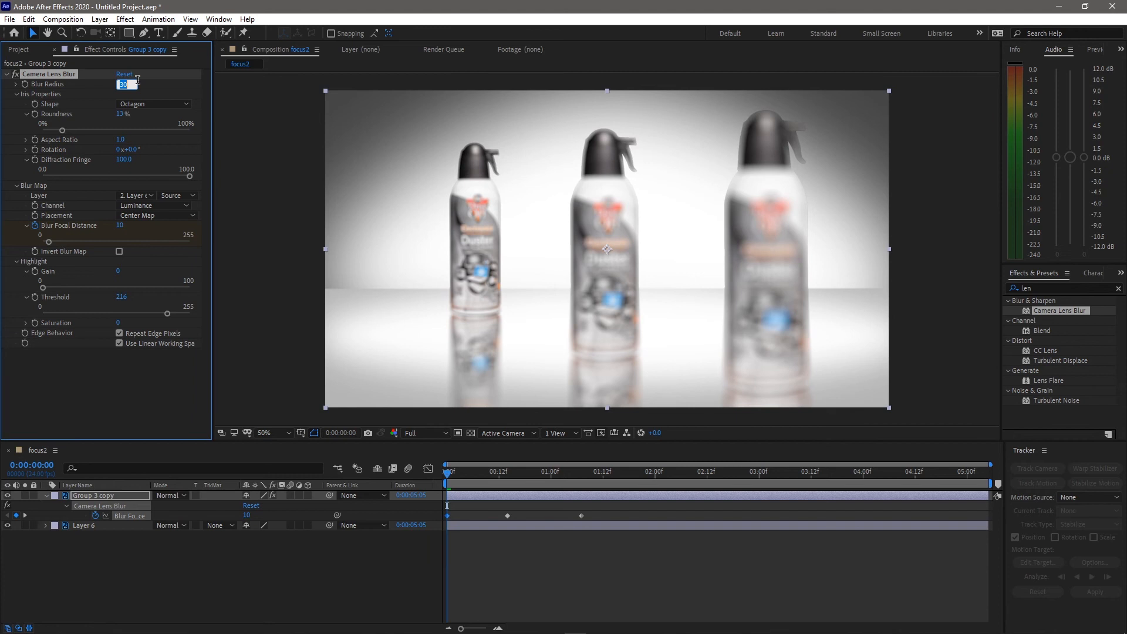
{"action": "left_click_drag", "start_coordinate": [51, 245], "coordinate": [45, 244]}
{"action": "scroll", "coordinate": [574, 269], "scroll_direction": "up", "scroll_amount": 2}
{"action": "left_click_drag", "start_coordinate": [511, 252], "coordinate": [1043, 260]}
{"action": "left_click_drag", "start_coordinate": [45, 242], "coordinate": [73, 241]}
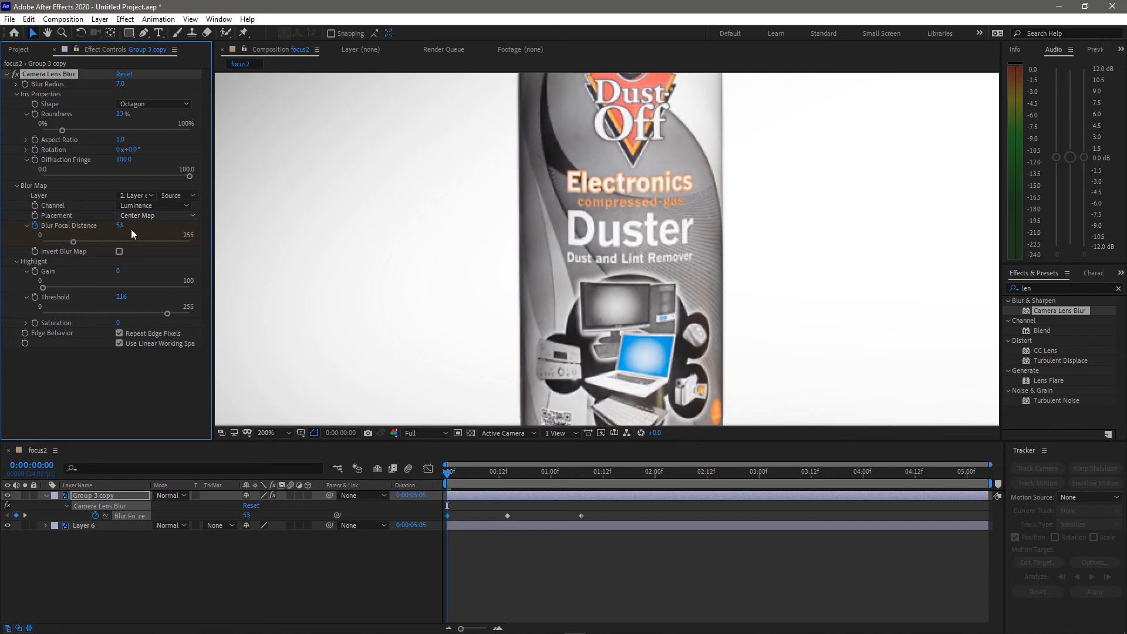
Step: Set the Blur Radius to 15 and check the focus shift at 0:00:00:14 with the whole scene in view
{"action": "scroll", "coordinate": [622, 281], "scroll_direction": "down", "scroll_amount": 5}
{"action": "scroll", "coordinate": [629, 302], "scroll_direction": "up", "scroll_amount": 4}
{"action": "scroll", "coordinate": [629, 302], "scroll_direction": "down", "scroll_amount": 2}
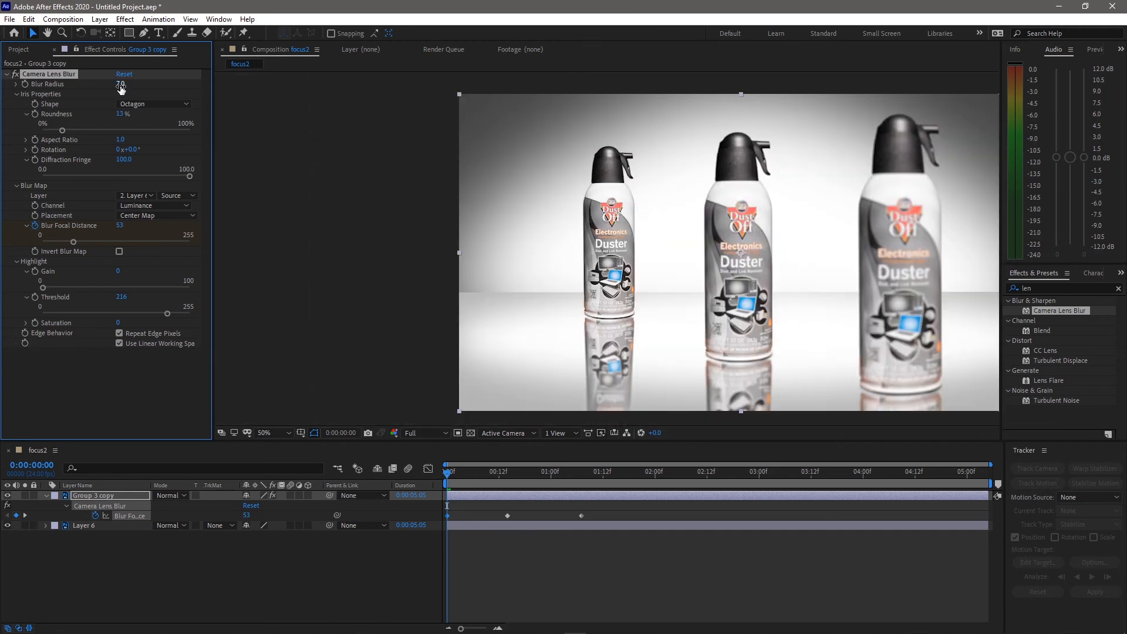
{"action": "type", "text": "15"}
{"action": "key", "text": "Return"}
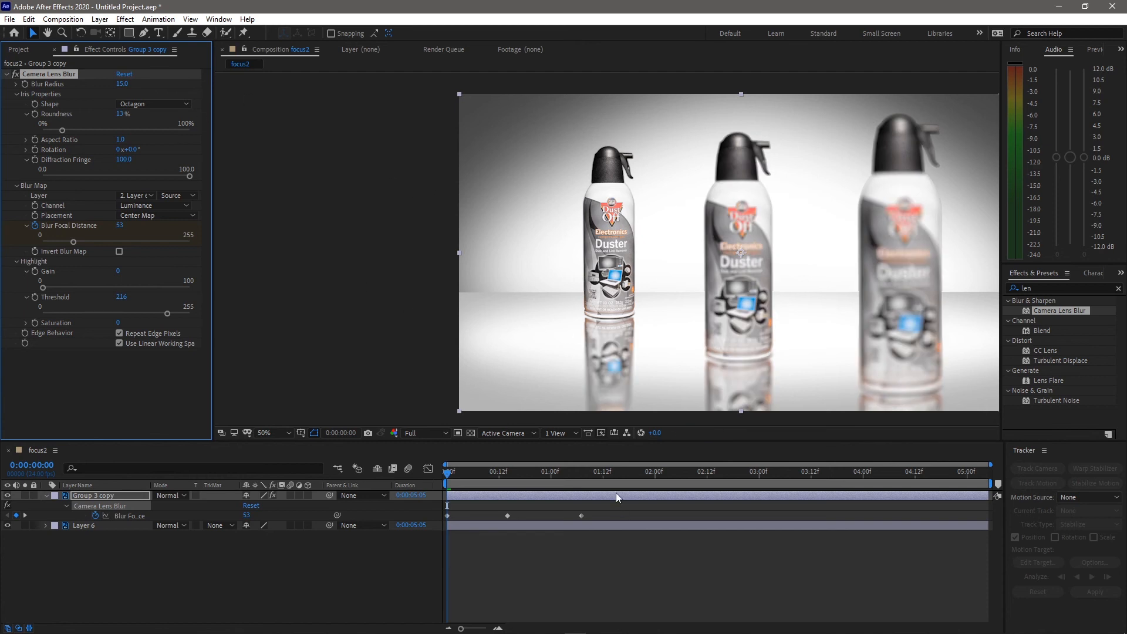
{"action": "left_click_drag", "start_coordinate": [496, 473], "coordinate": [508, 473]}
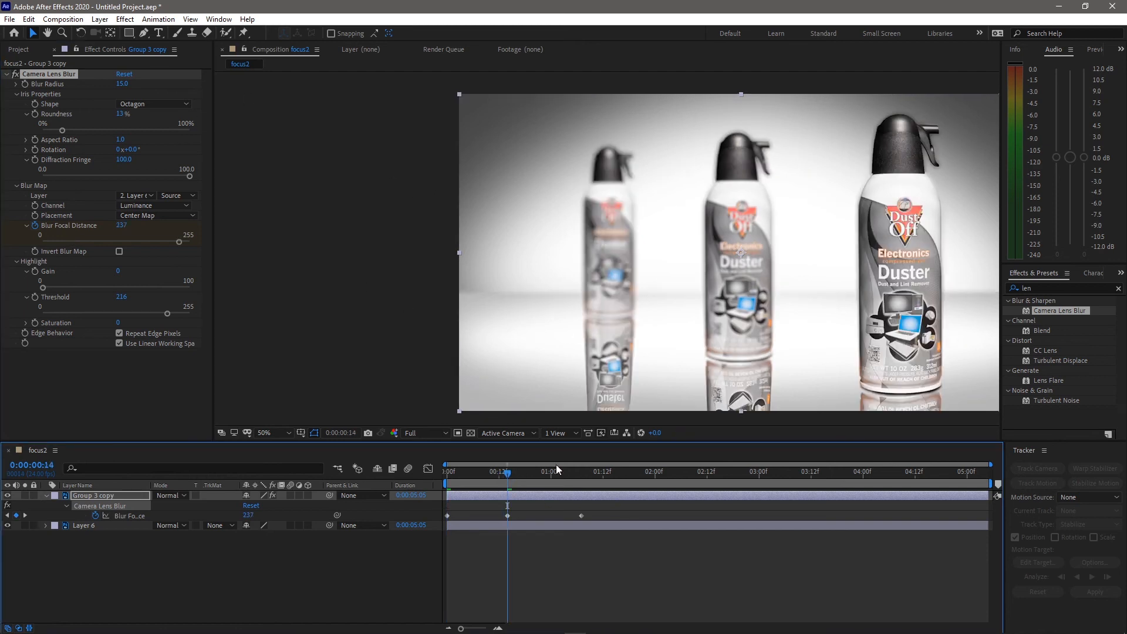
Step: Set the Camera Lens Blur's highlight Threshold to 13 and its Blur Radius to 10
{"action": "scroll", "coordinate": [684, 246], "scroll_direction": "up", "scroll_amount": 1}
{"action": "scroll", "coordinate": [757, 259], "scroll_direction": "up", "scroll_amount": 1}
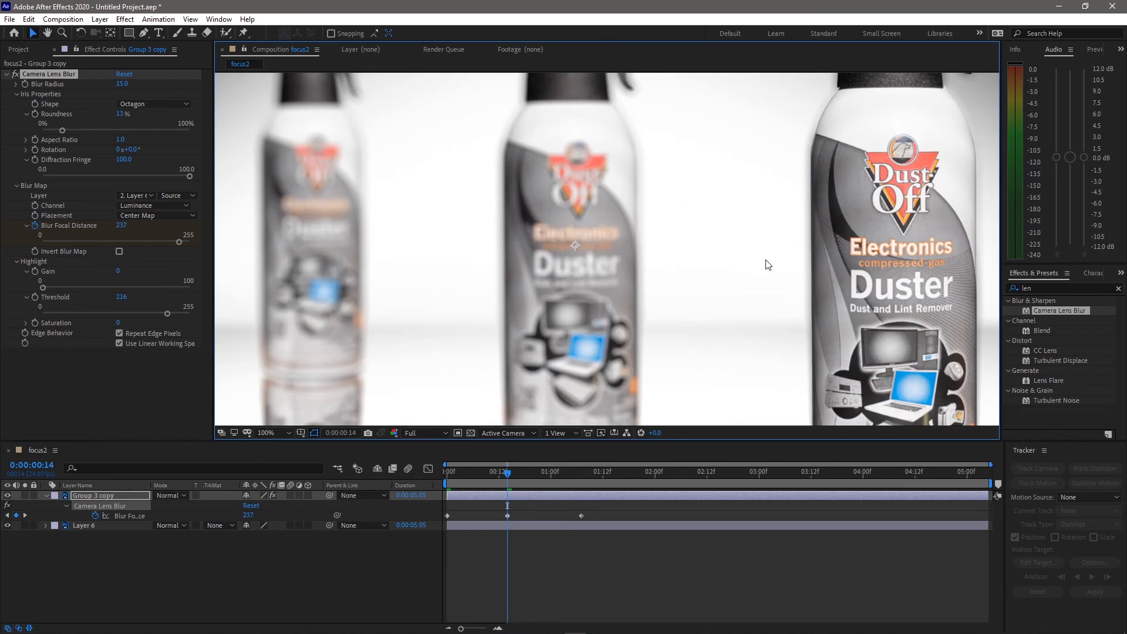
{"action": "left_click_drag", "start_coordinate": [167, 314], "coordinate": [51, 313]}
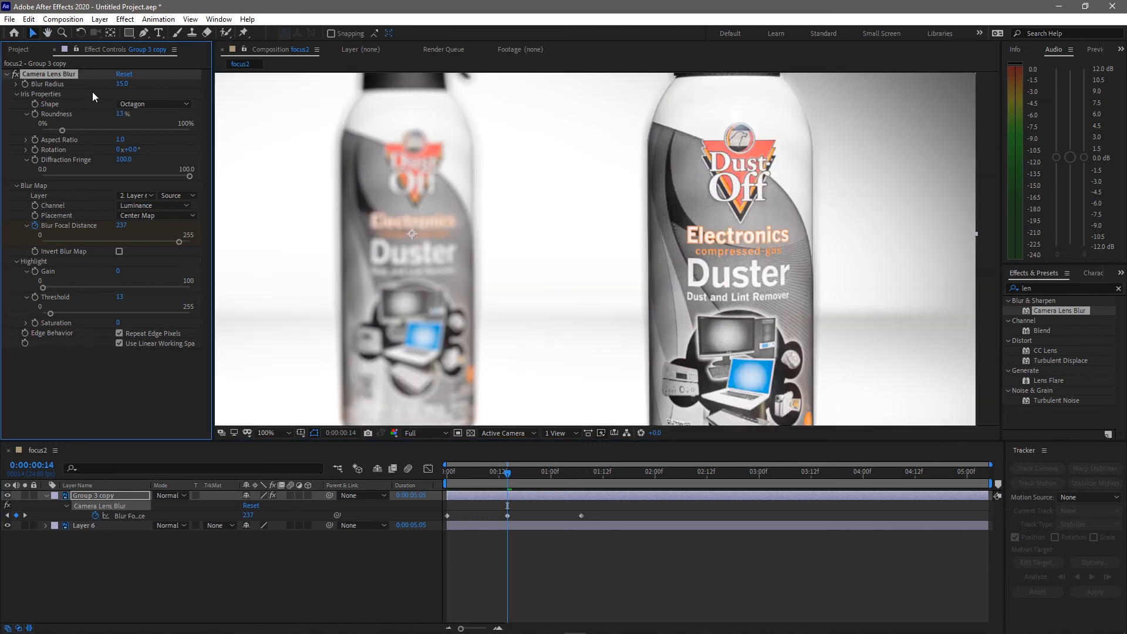
{"action": "scroll", "coordinate": [233, 158], "scroll_direction": "down", "scroll_amount": 2}
Step: Add a lower Blur Focal Distance keyframe at about 0:00:00:23 and place the final 237 keyframe at 0:00:01:03
{"action": "left_click_drag", "start_coordinate": [502, 477], "coordinate": [554, 485]}
{"action": "scroll", "coordinate": [511, 227], "scroll_direction": "up", "scroll_amount": 2}
{"action": "left_click_drag", "start_coordinate": [184, 242], "coordinate": [131, 243]}
{"action": "scroll", "coordinate": [454, 262], "scroll_direction": "down", "scroll_amount": 1}
{"action": "left_click_drag", "start_coordinate": [548, 476], "coordinate": [562, 528]}
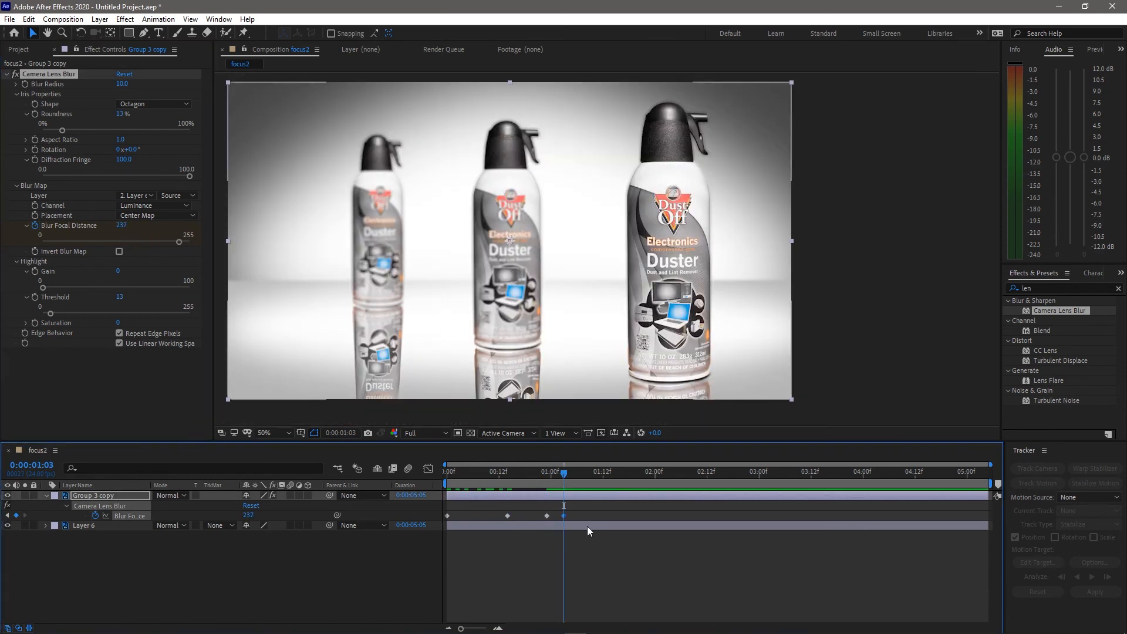
Step: Apply Easy Ease to the two middle Blur Focal Distance keyframes and preview the focus shift within a shortened work area
{"action": "key", "text": "n"}
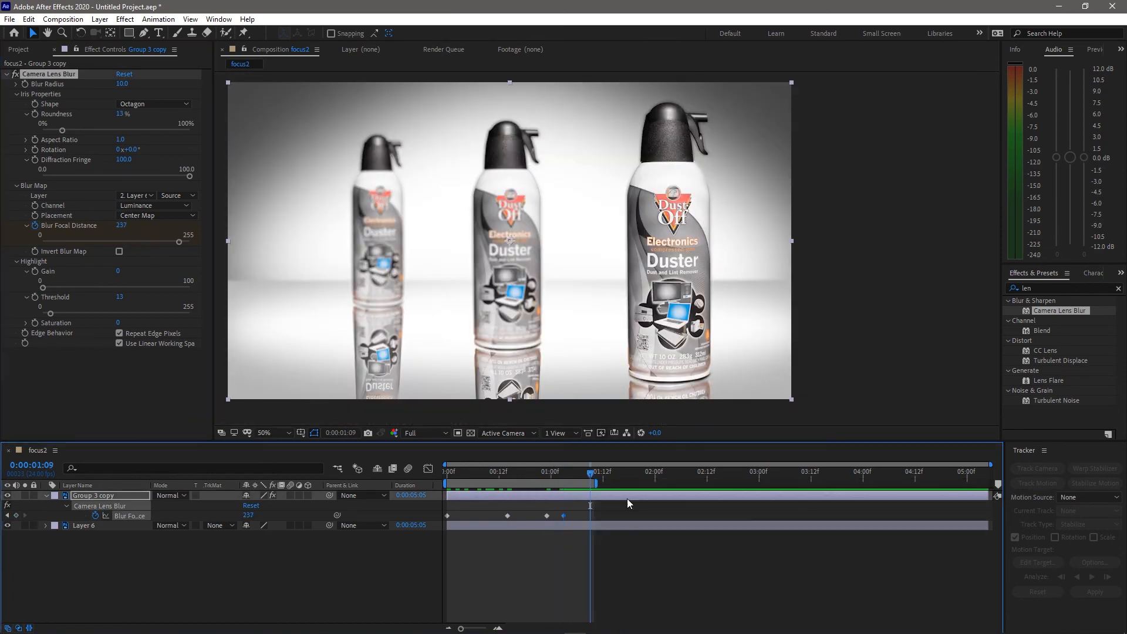
{"action": "key", "text": "space"}
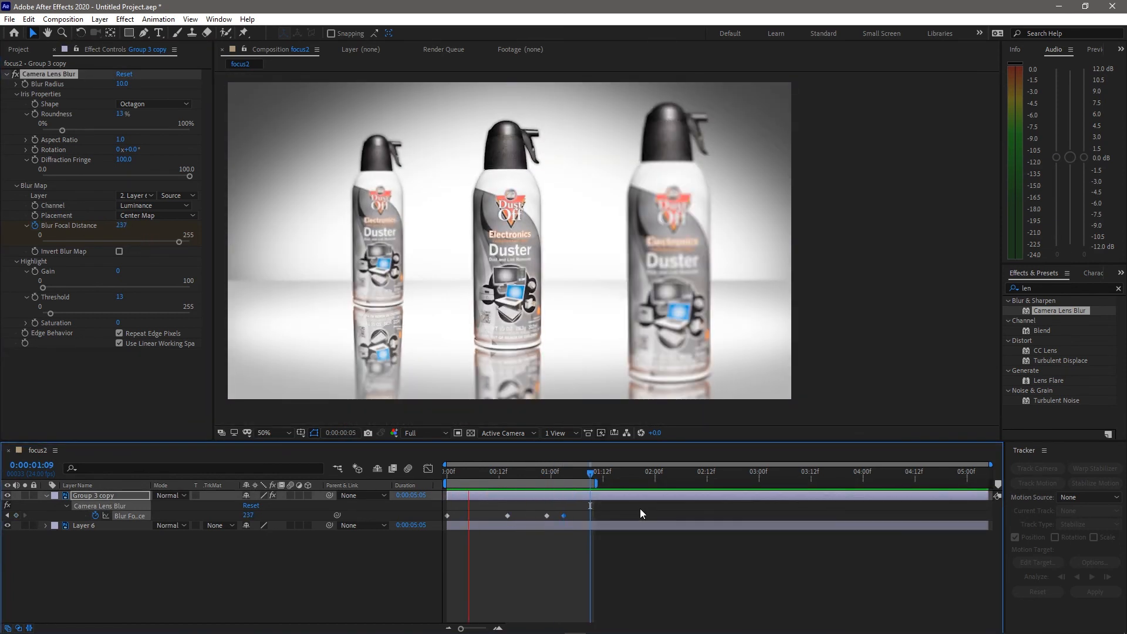
{"action": "left_click", "coordinate": [508, 516]}
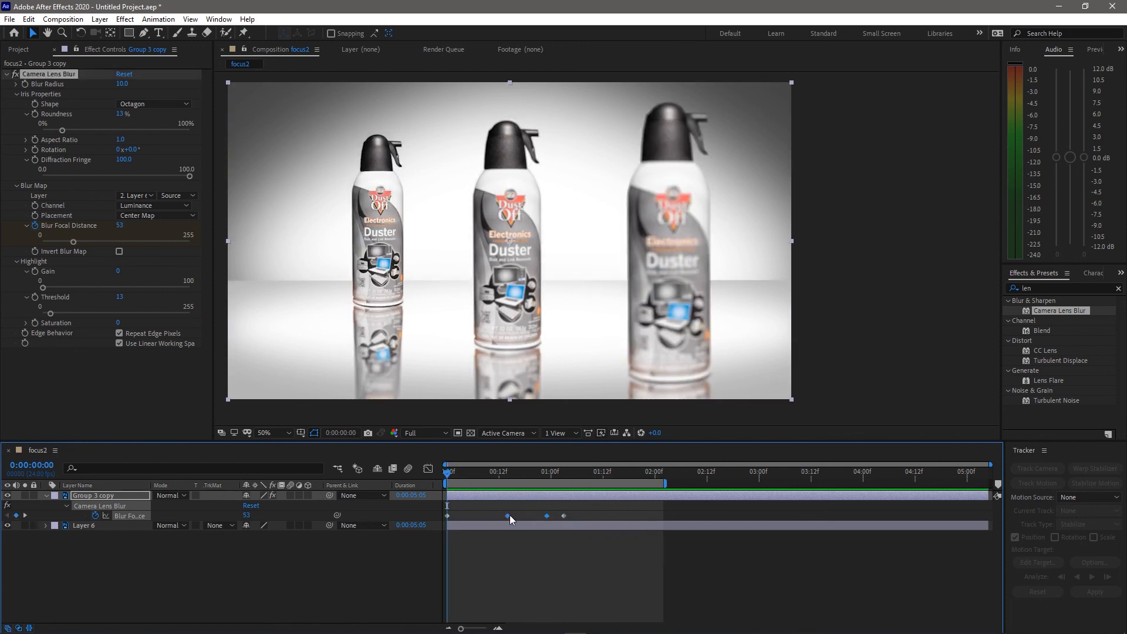
{"action": "right_click", "coordinate": [546, 516]}
{"action": "left_click", "coordinate": [780, 434]}
{"action": "key", "text": "space"}
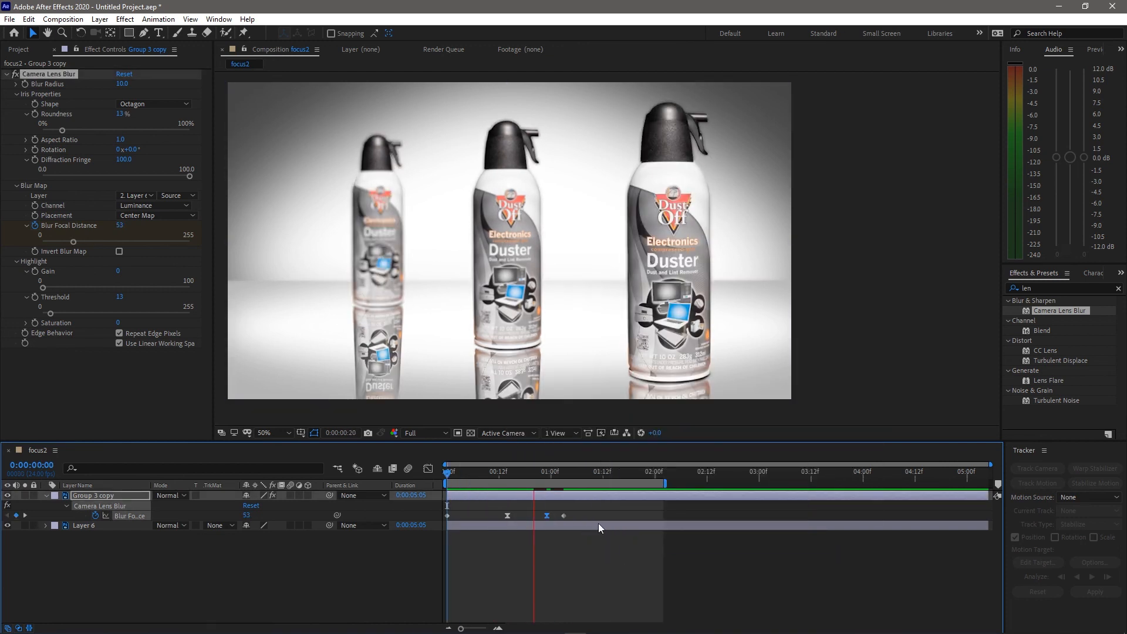
{"action": "key", "text": "space"}
Step: Pre-compose the Group 3 copy and Layer 6 layers into a composition named "cans"
{"action": "left_click", "coordinate": [87, 494]}
{"action": "left_click", "coordinate": [83, 526], "text": "shift"}
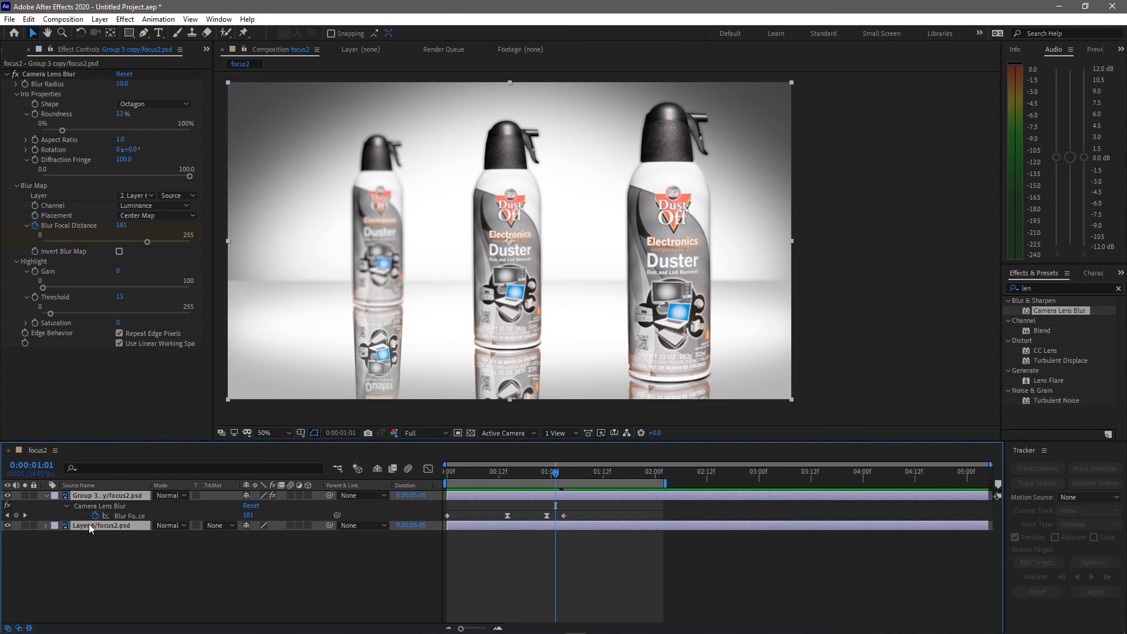
{"action": "key", "text": "ctrl+shift+c"}
{"action": "type", "text": "cans"}
{"action": "key", "text": "Return"}
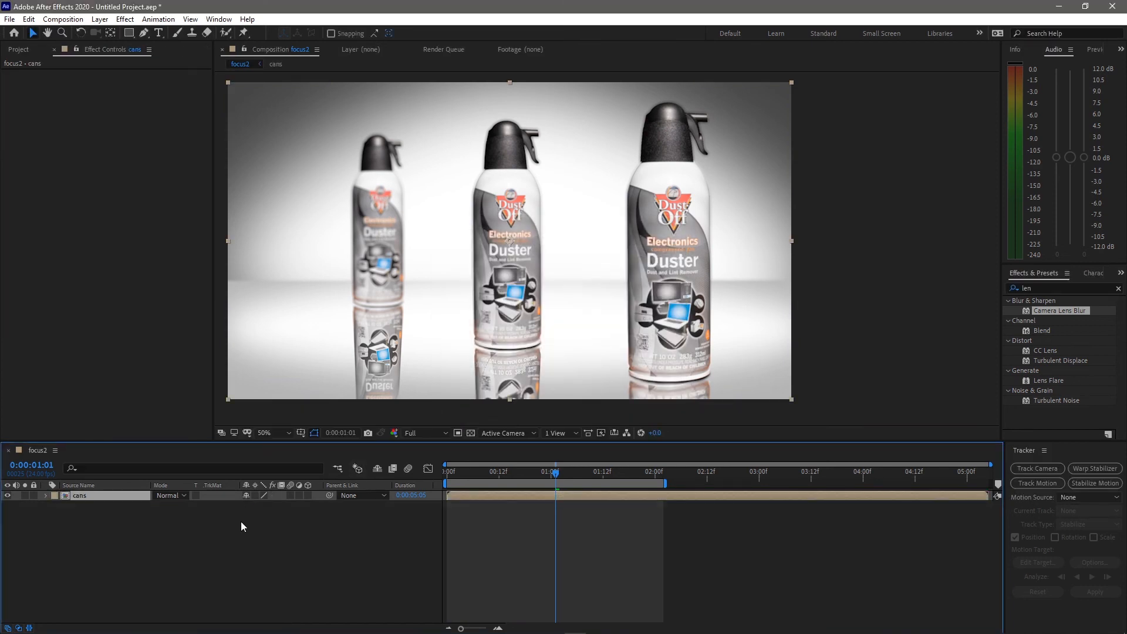
Step: Add a 50mm two-node camera named Camera 1 and make the cans layer 3D
{"action": "right_click", "coordinate": [280, 551]}
{"action": "mouse_move", "coordinate": [370, 424]}
{"action": "left_click", "coordinate": [452, 479]}
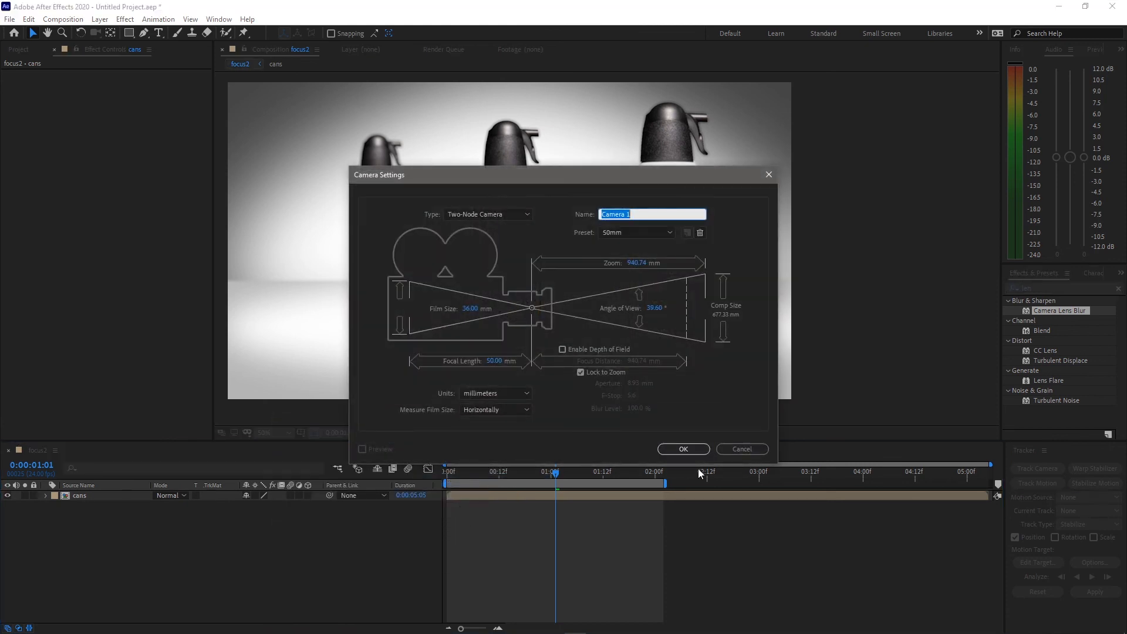
{"action": "left_click", "coordinate": [685, 449]}
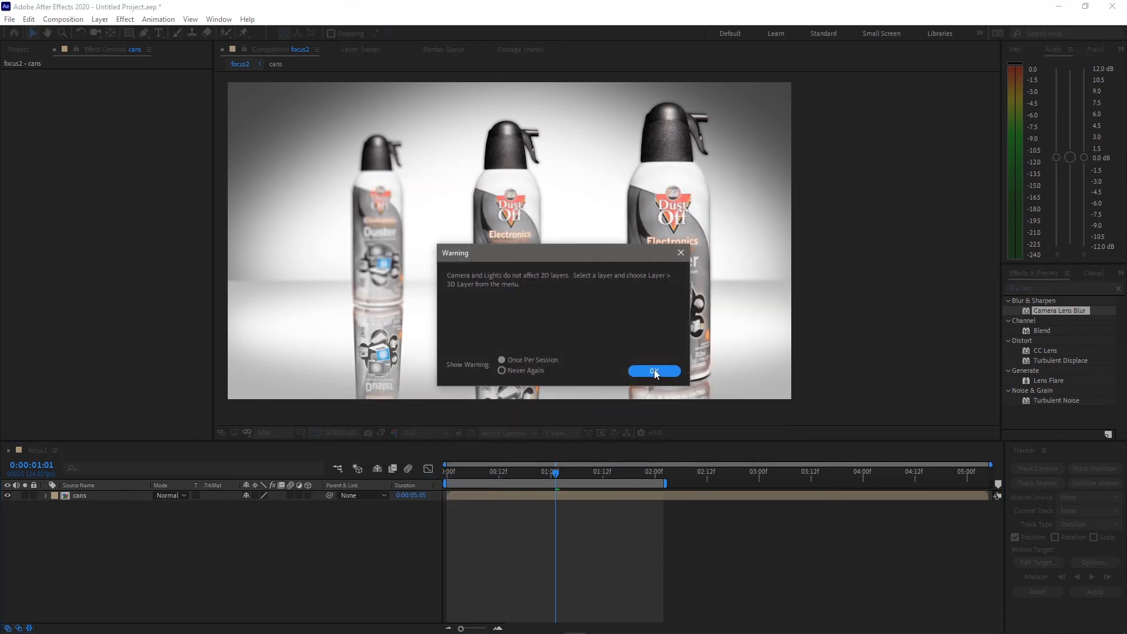
{"action": "left_click", "coordinate": [654, 371]}
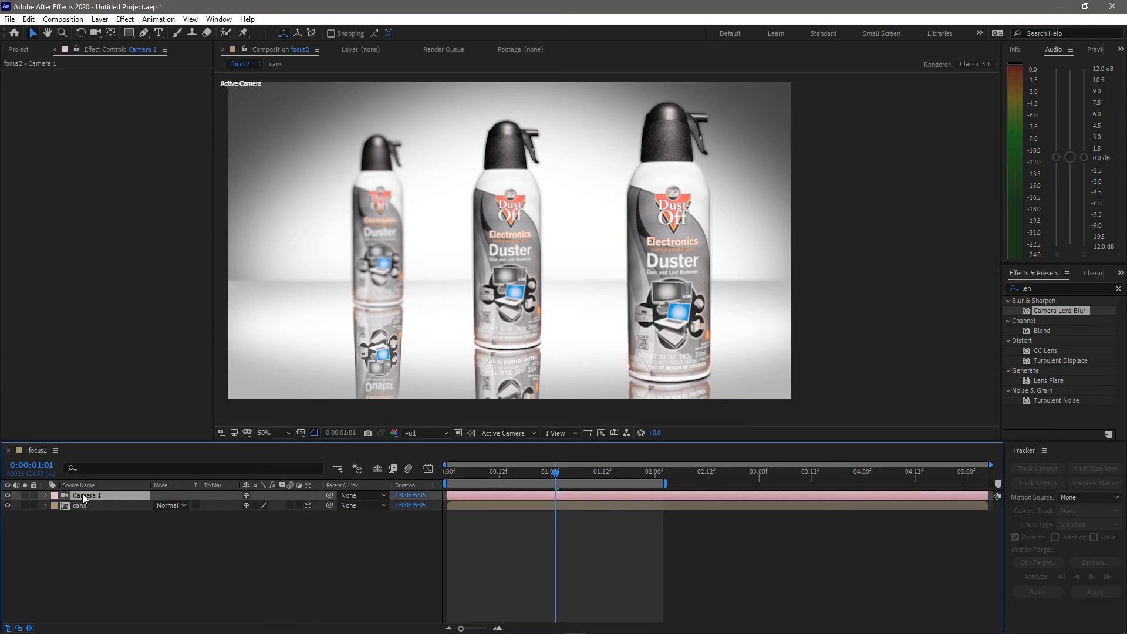
Step: Set Point of Interest and Position keyframes for Camera 1 at 0:00:00:19
{"action": "left_click_drag", "start_coordinate": [462, 475], "coordinate": [437, 482]}
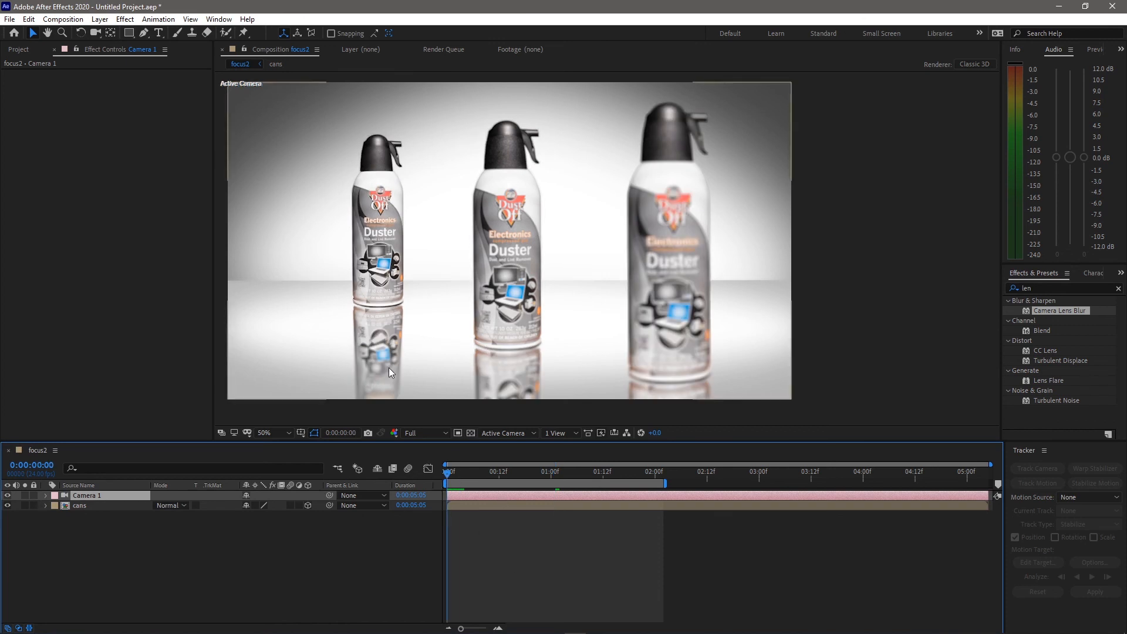
{"action": "key", "text": "c"}
{"action": "left_click_drag", "start_coordinate": [509, 473], "coordinate": [530, 476]}
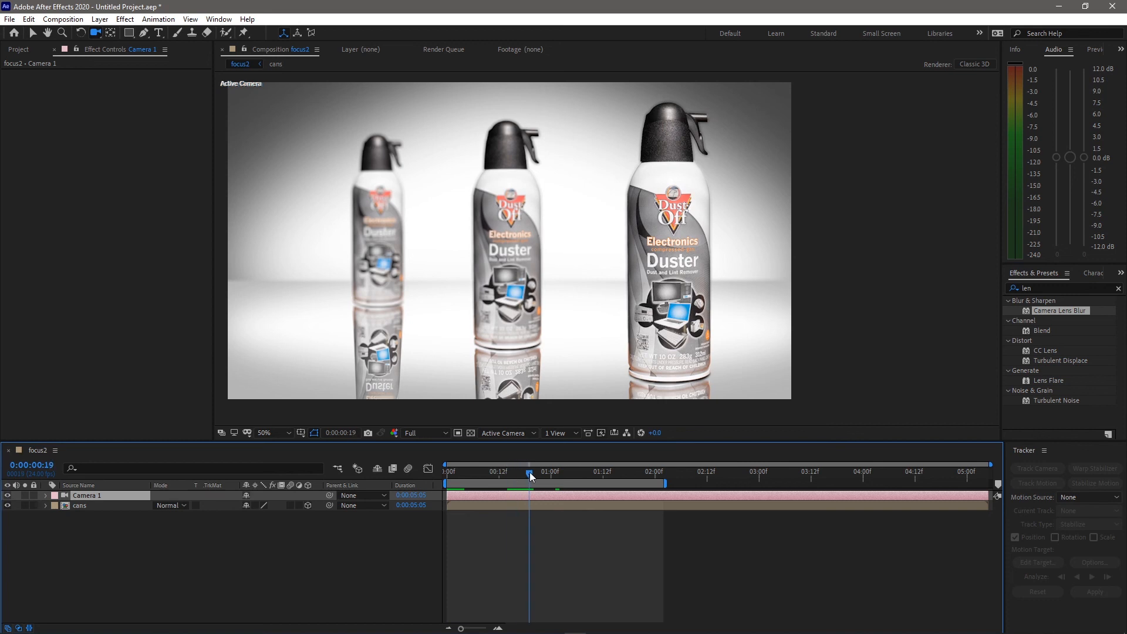
{"action": "key", "text": "c"}
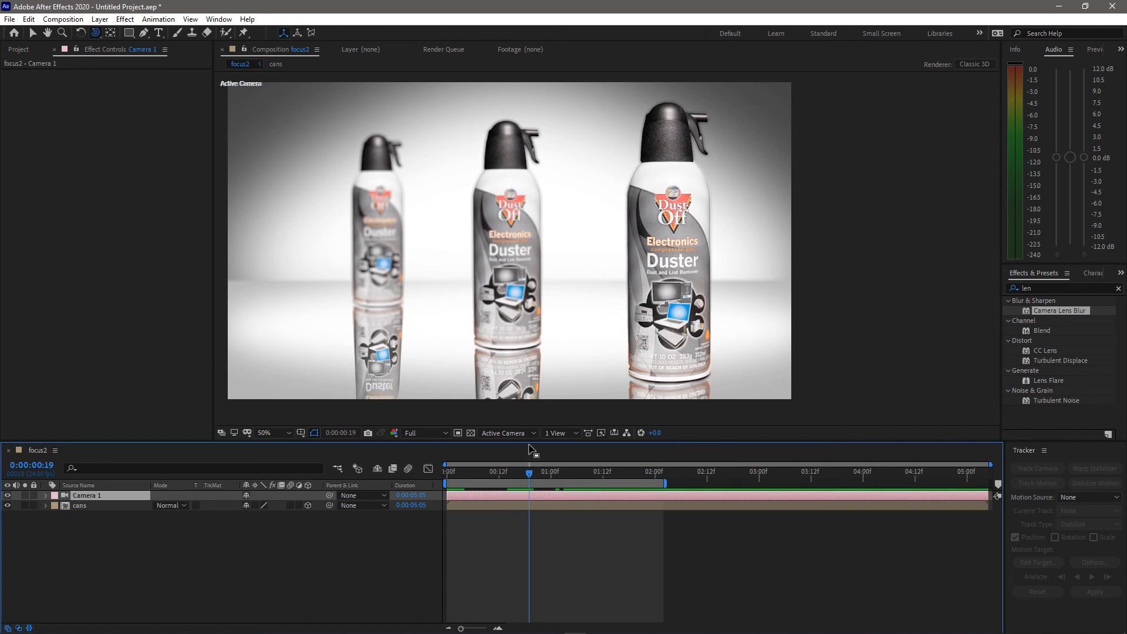
{"action": "key", "text": "a"}
{"action": "key", "text": "shift+p"}
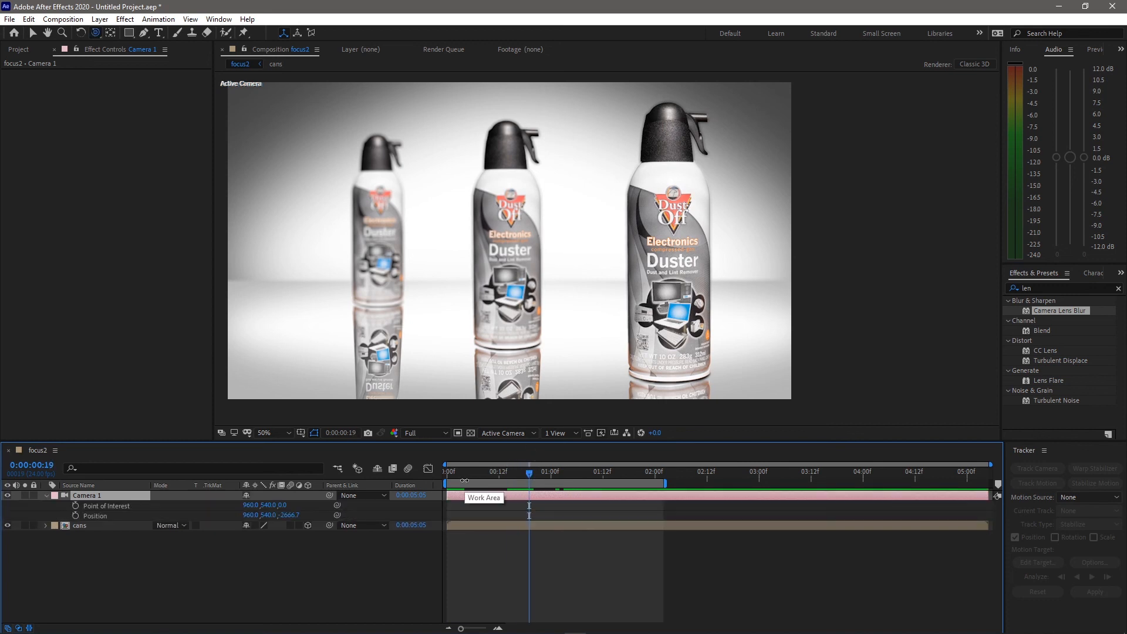
{"action": "left_click", "coordinate": [75, 515]}
{"action": "left_click", "coordinate": [76, 505]}
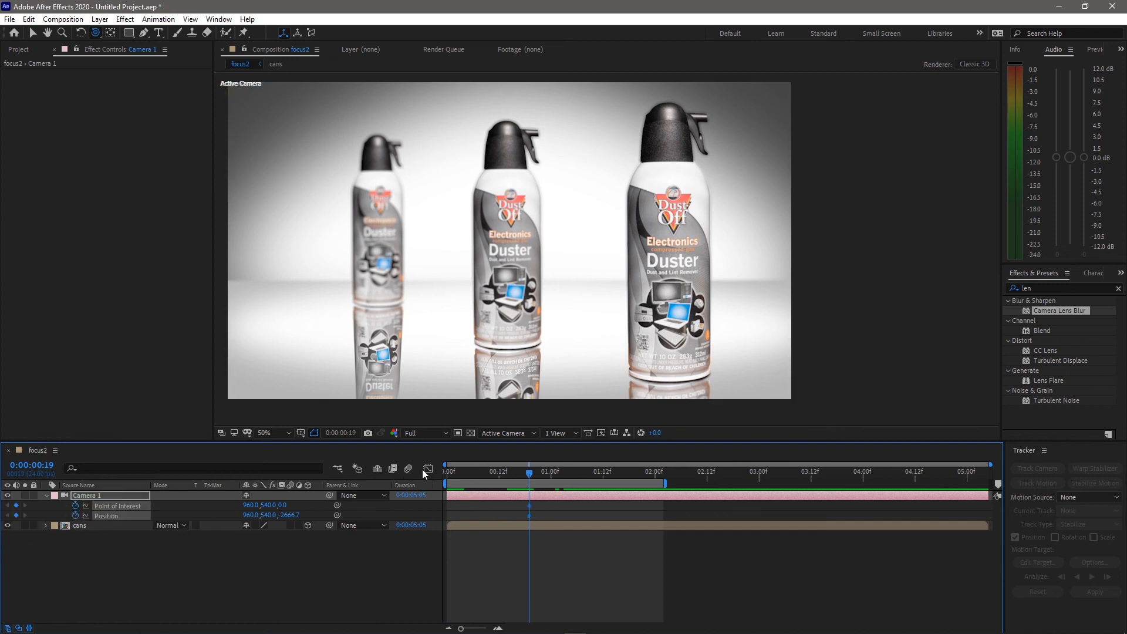
Step: Move the camera closer to the cans at 0:00:00:00, shift its framing at the in-between keyframes, and preview the move
{"action": "key", "text": "Home"}
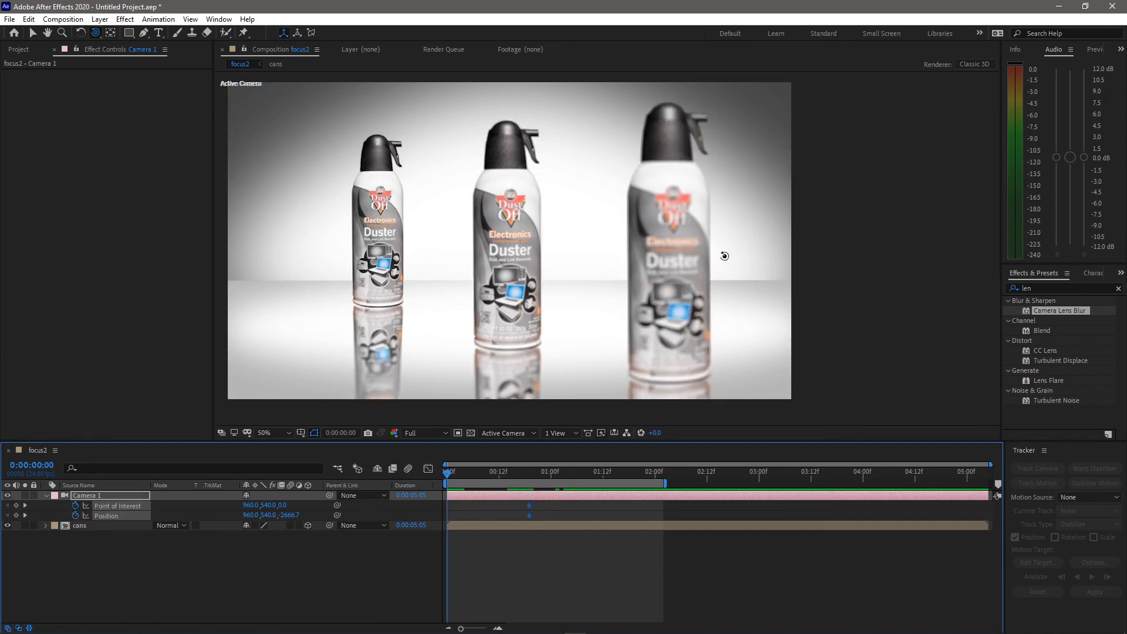
{"action": "left_click_drag", "start_coordinate": [544, 277], "coordinate": [500, 242]}
{"action": "key", "text": "c"}
{"action": "key", "text": "c"}
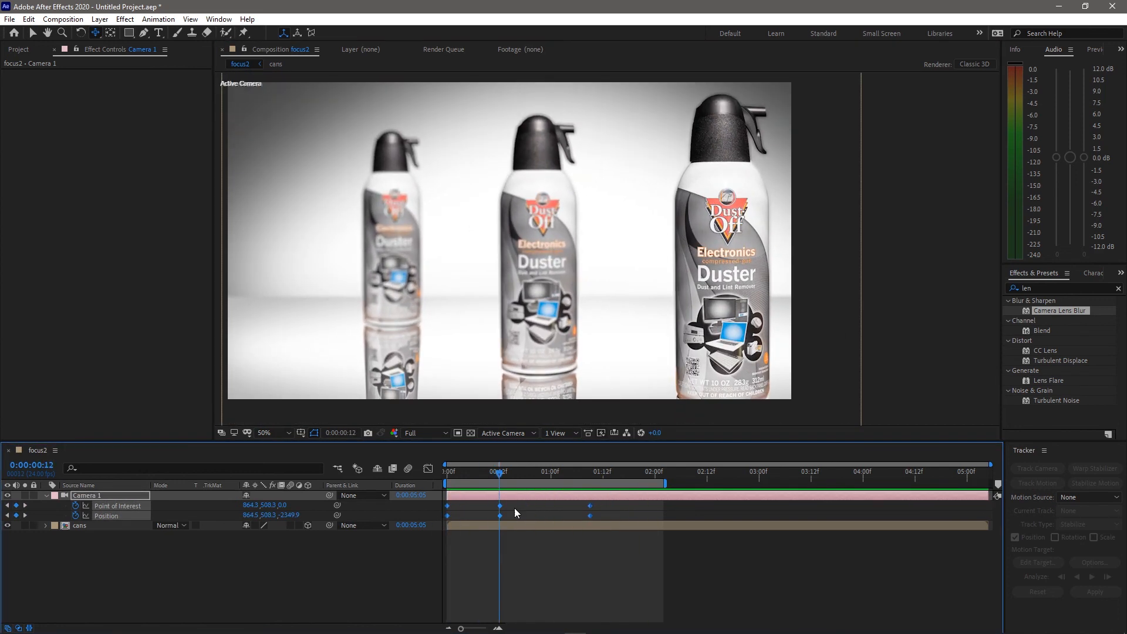
{"action": "right_click", "coordinate": [500, 505]}
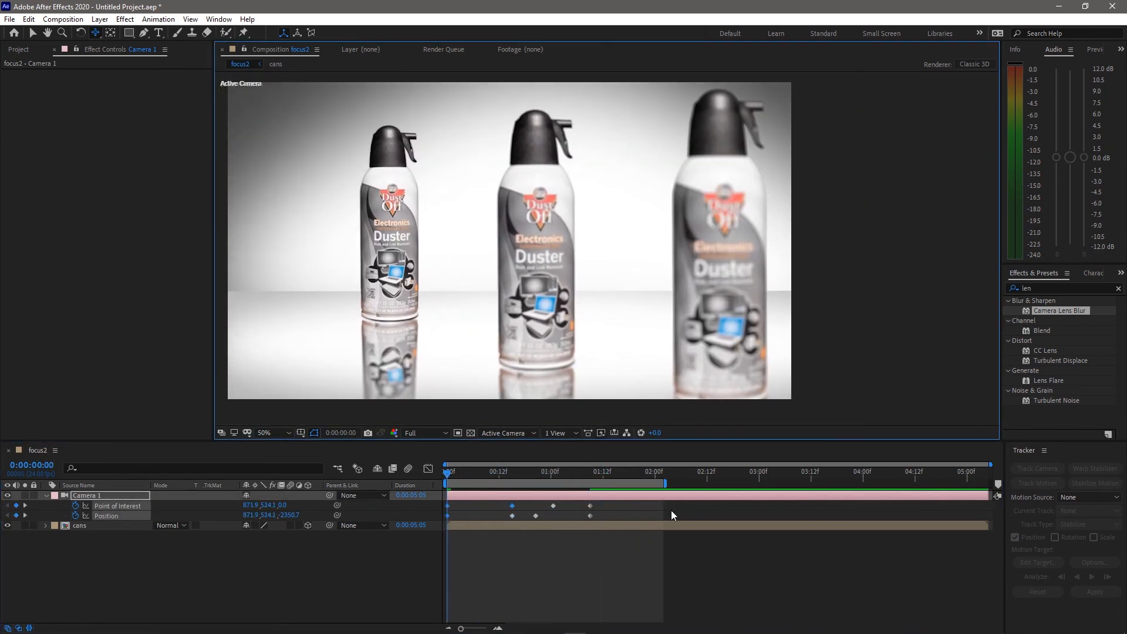
{"action": "key", "text": "space"}
Step: Apply keyframe easing to Camera 1's first, middle and last Position and Point of Interest keyframes
{"action": "right_click", "coordinate": [590, 514]}
{"action": "right_click", "coordinate": [536, 515]}
{"action": "left_click", "coordinate": [705, 538]}
{"action": "right_click", "coordinate": [512, 515]}
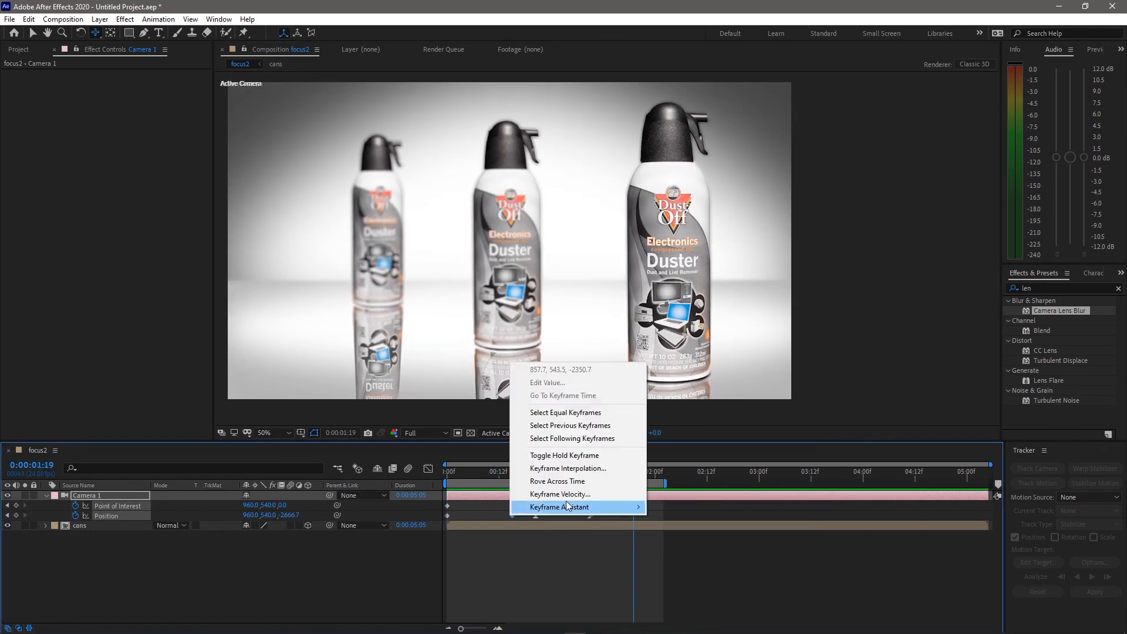
{"action": "left_click", "coordinate": [682, 559]}
{"action": "right_click", "coordinate": [447, 515]}
{"action": "left_click", "coordinate": [730, 562]}
{"action": "right_click", "coordinate": [513, 505]}
{"action": "left_click", "coordinate": [693, 558]}
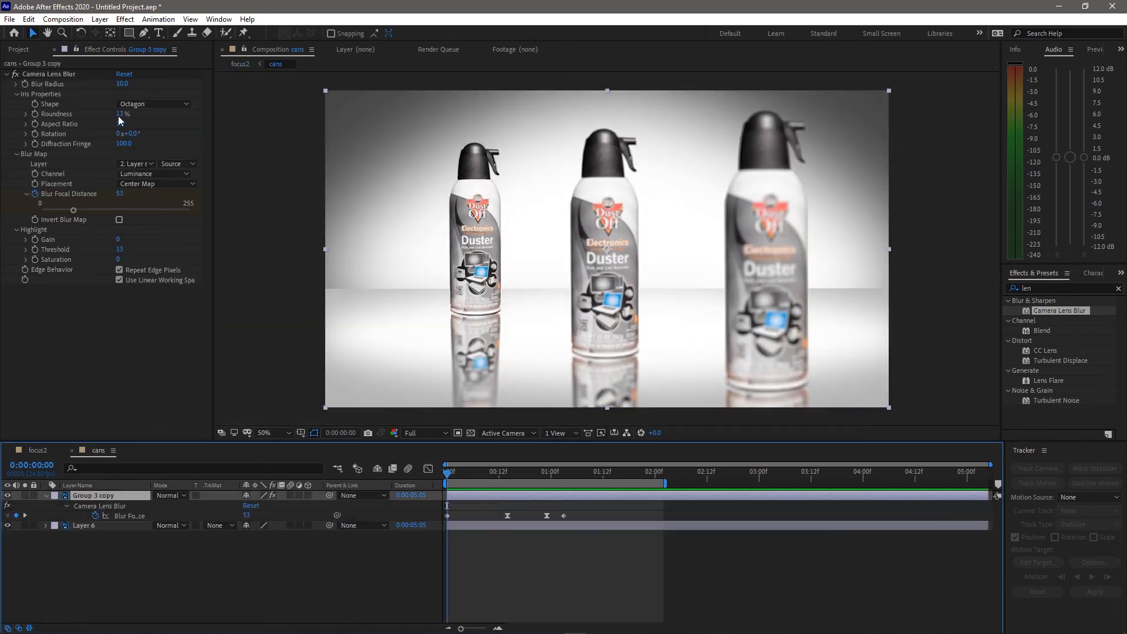
Step: Play back the camera move and rack focus in the focus2 composition, scrubbing ahead to 0:00:01:15
{"action": "left_click", "coordinate": [504, 485]}
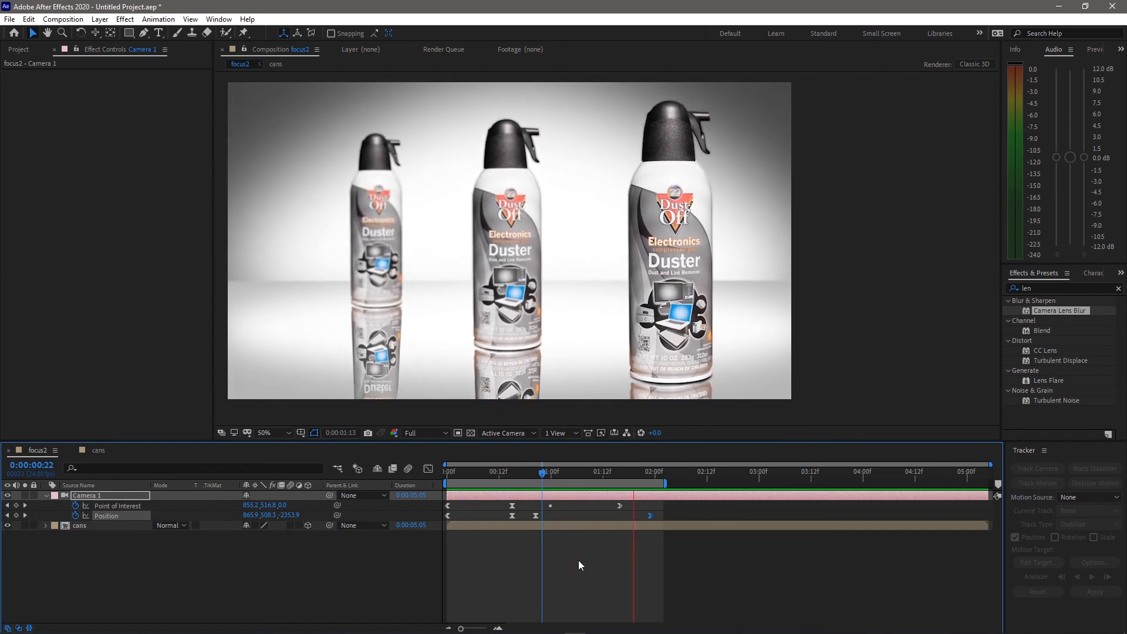
{"action": "key", "text": "space"}
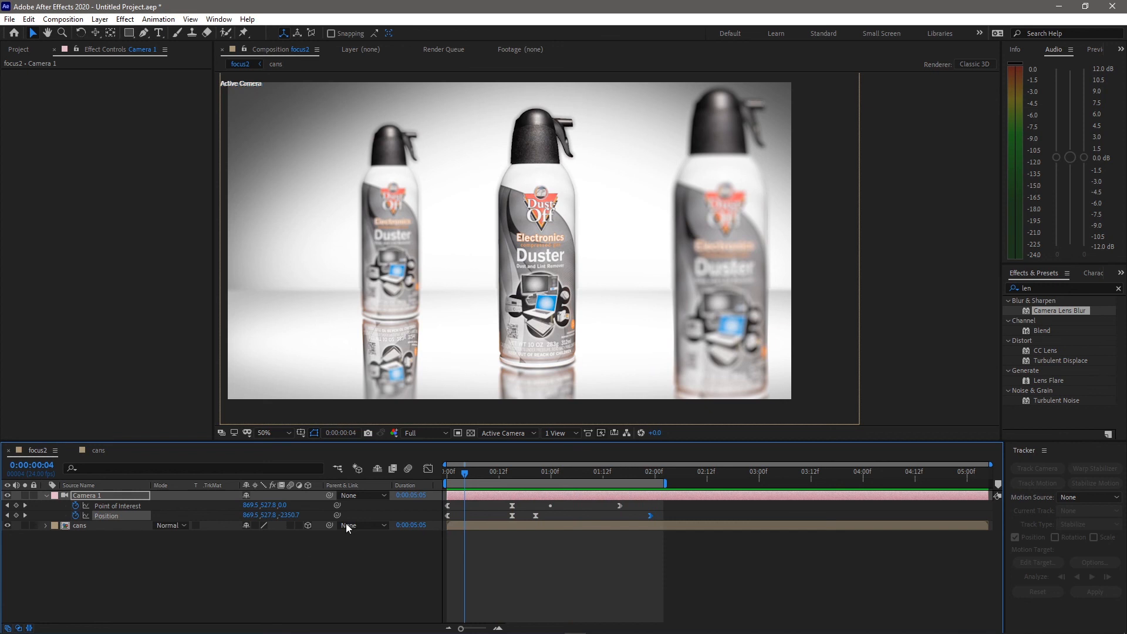
{"action": "left_click_drag", "start_coordinate": [464, 477], "coordinate": [616, 482]}
{"action": "key", "text": "space"}
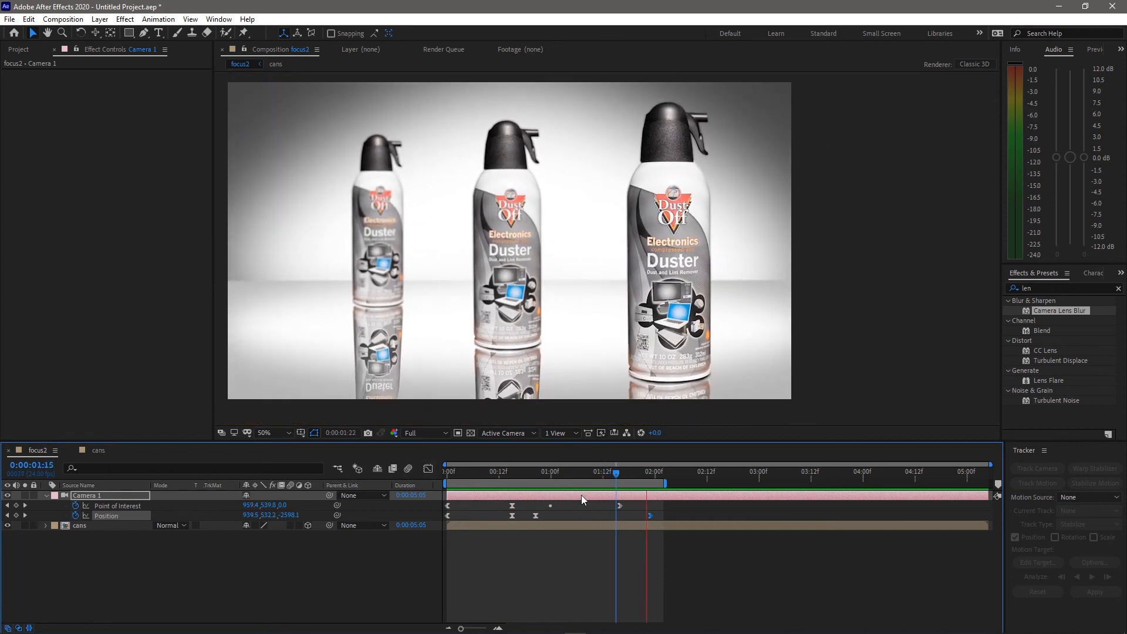